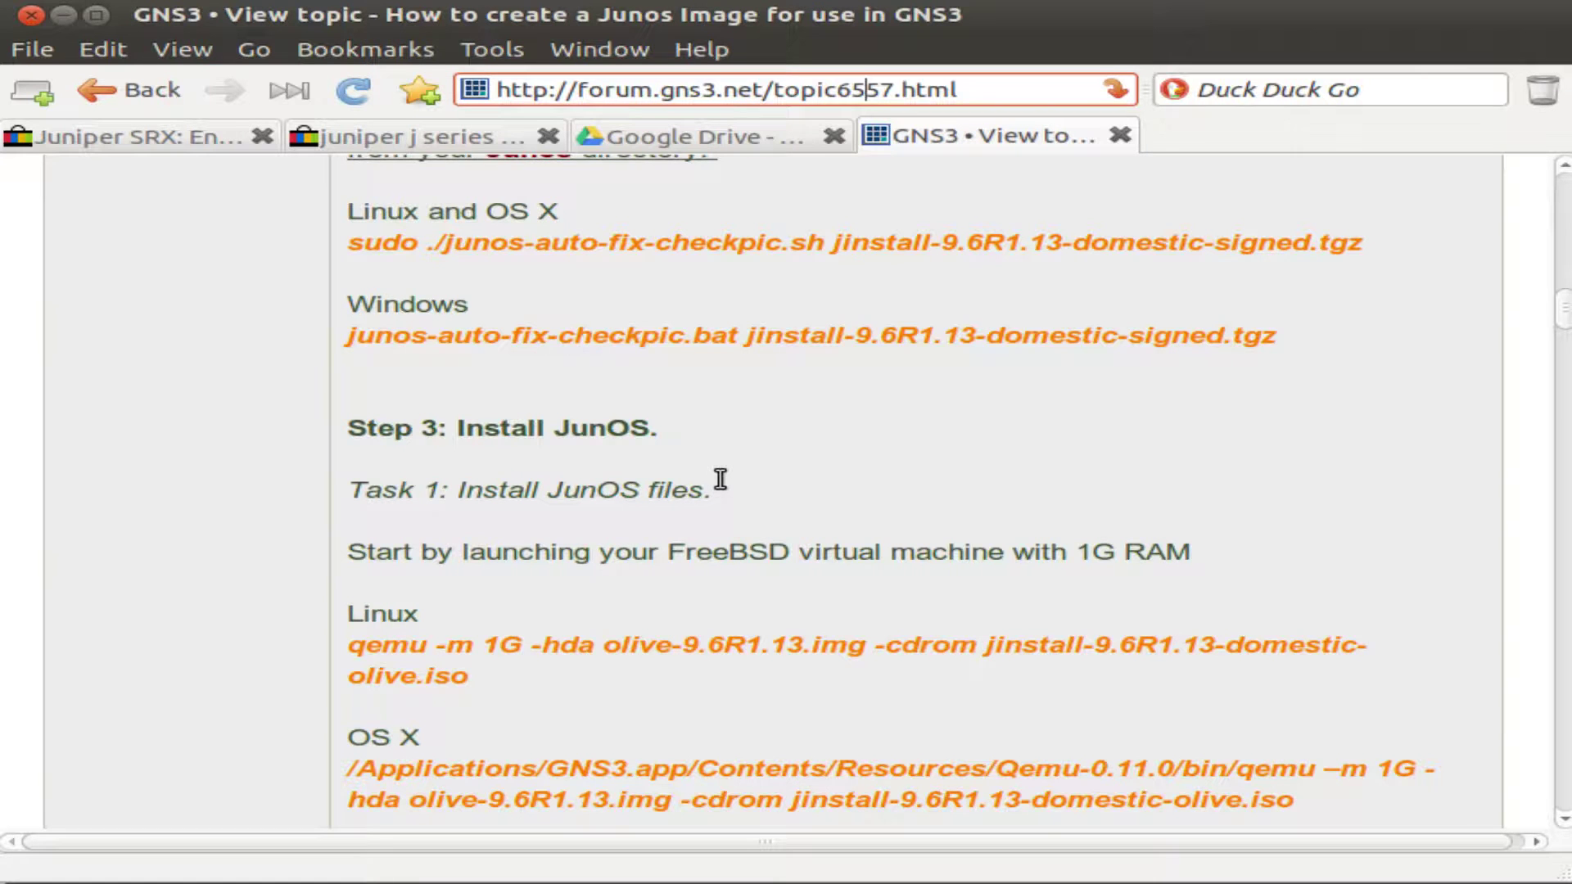
Scroll the forum guide through Task 1 and Task 2, the JunOS install and console-boot steps.
scroll(720, 483, down, 10)
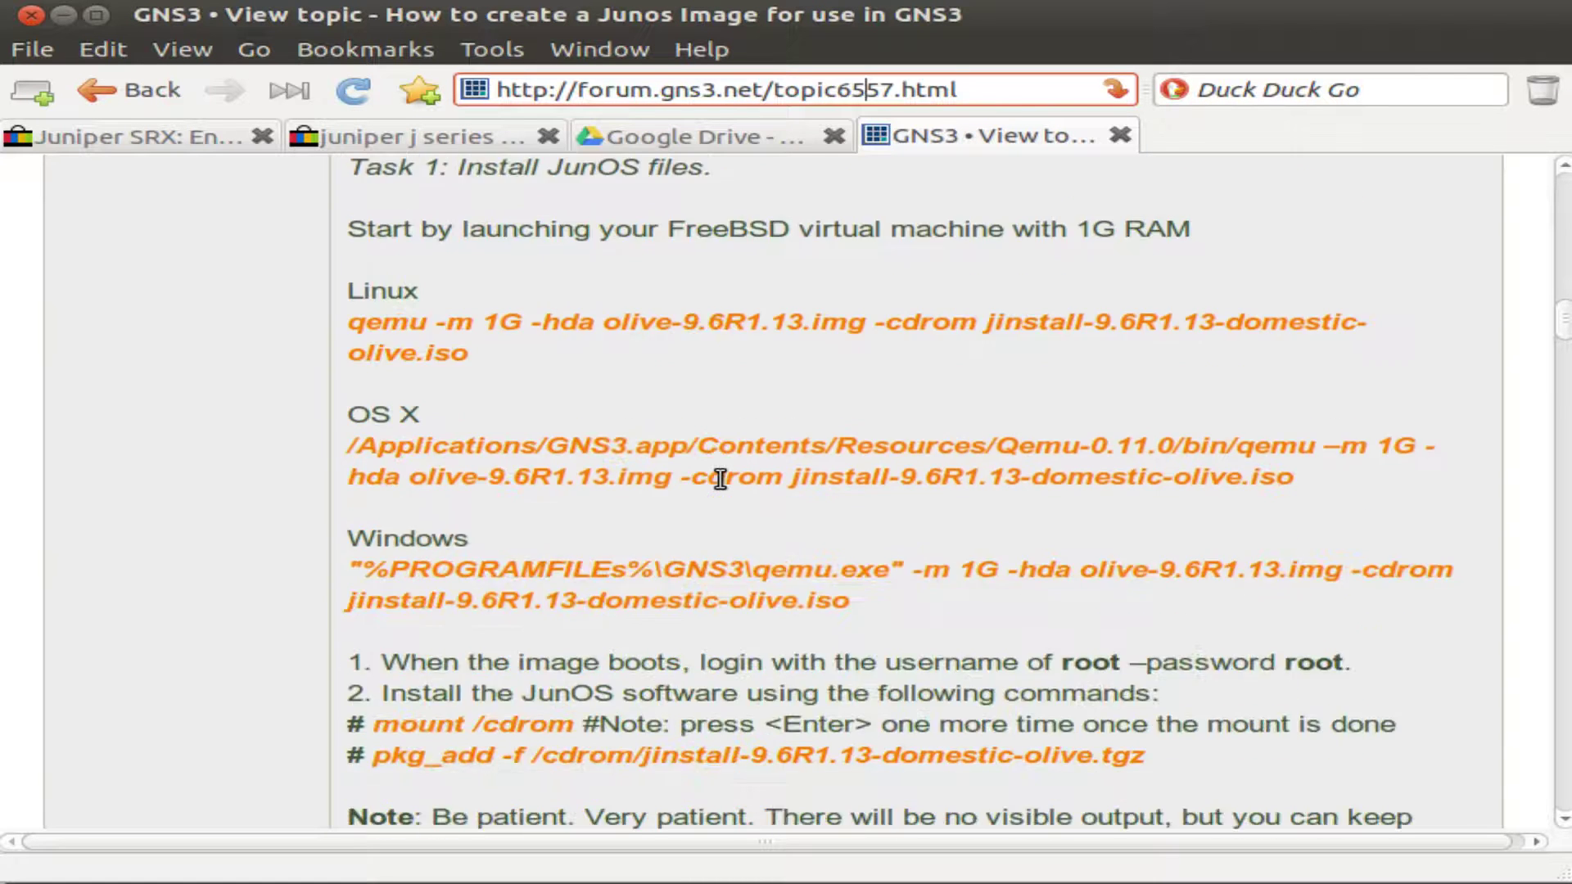
scroll(721, 489, down, 6)
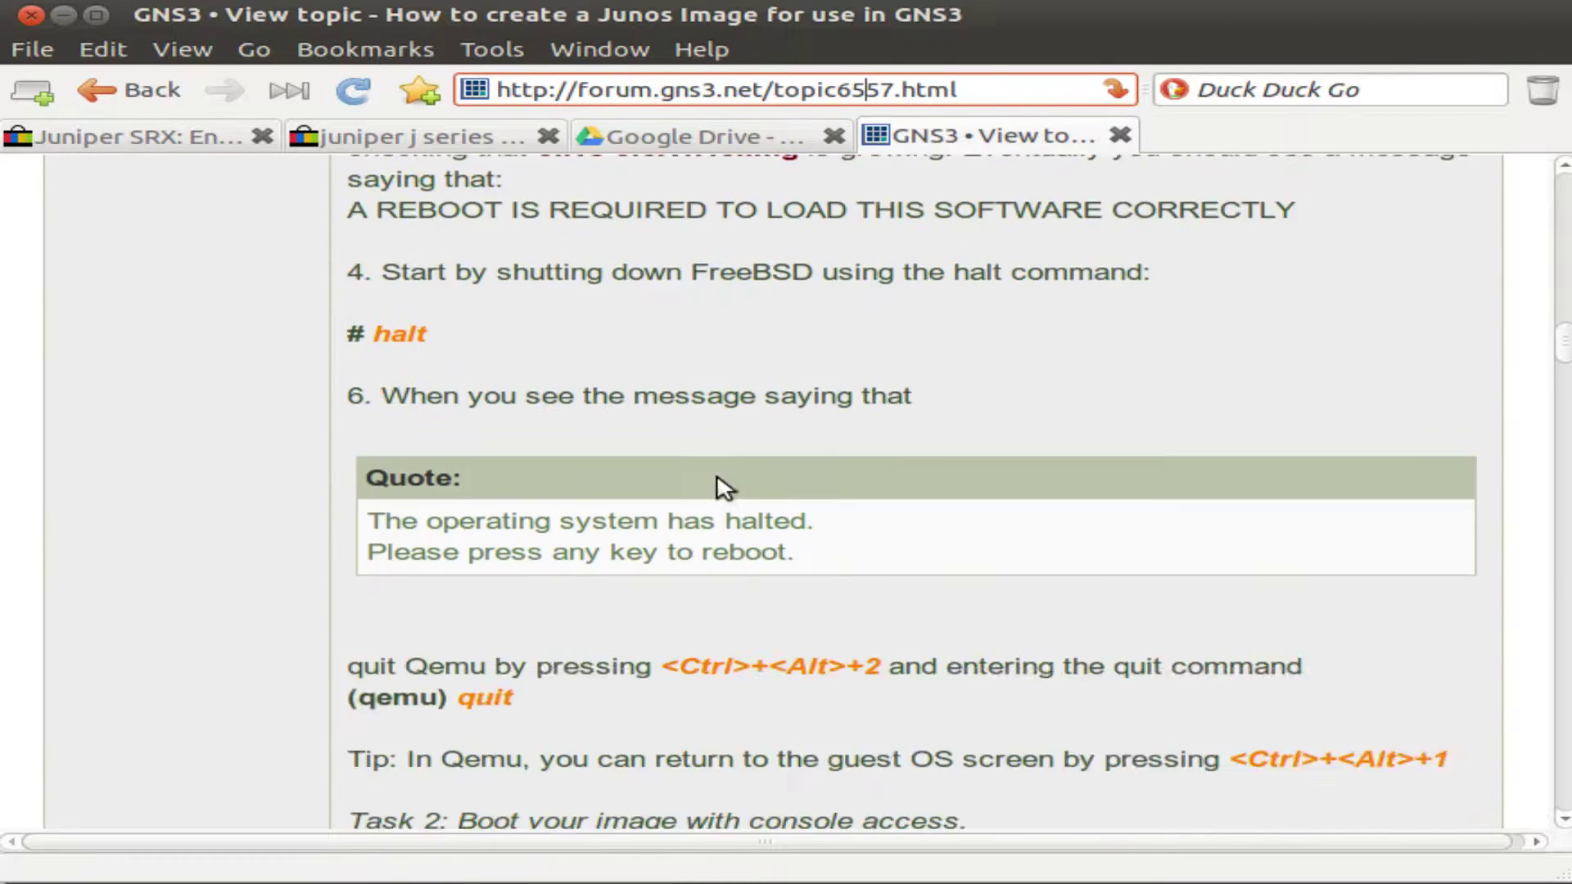
scroll(723, 484, down, 3)
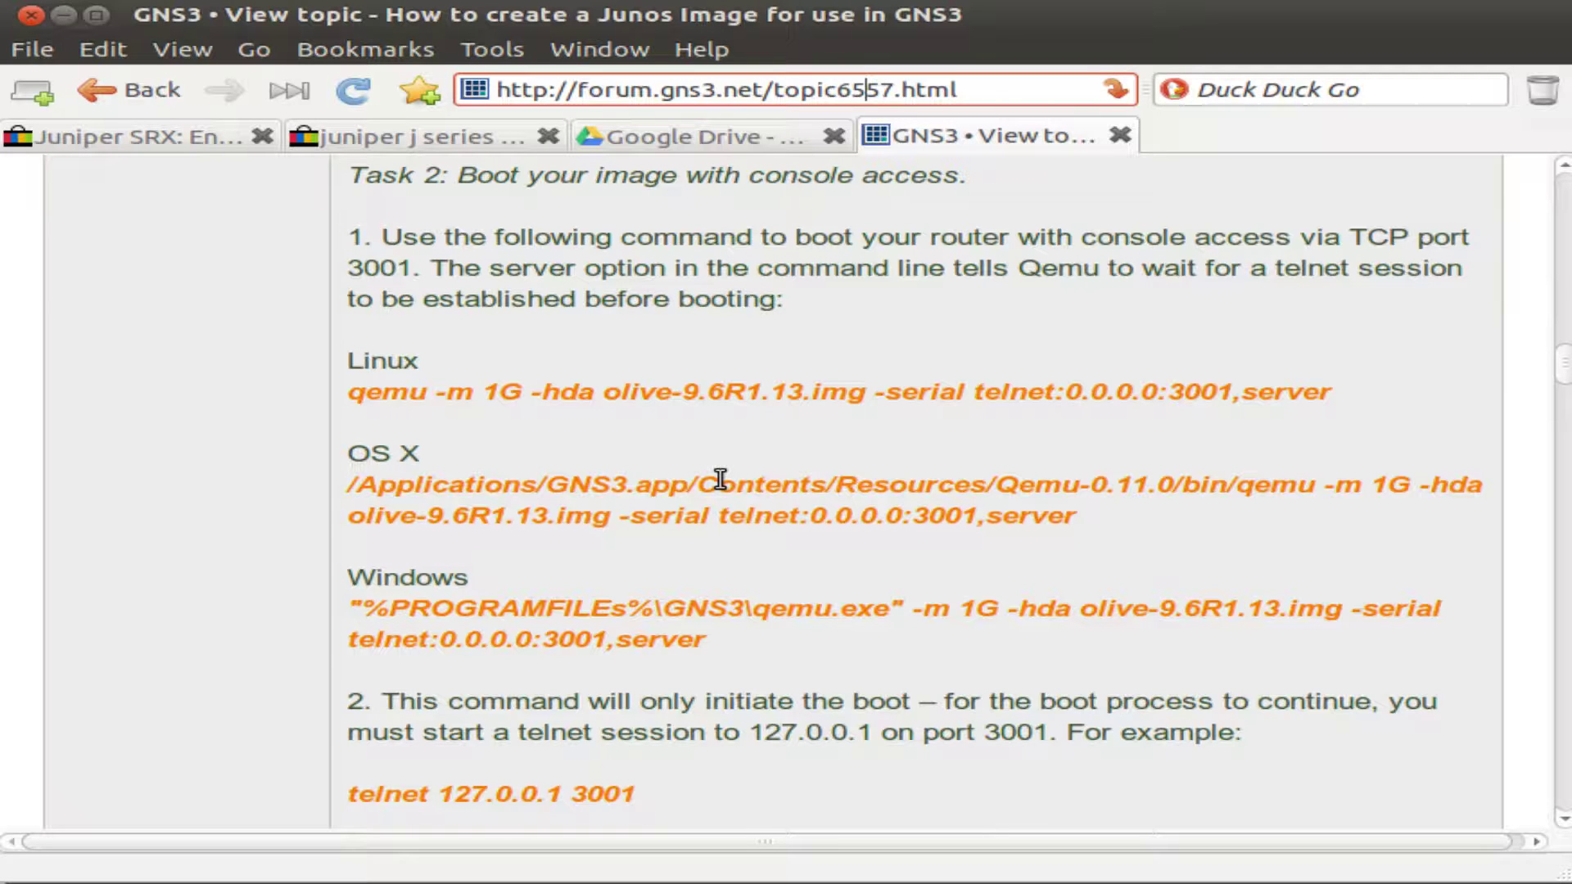
scroll(720, 479, down, 3)
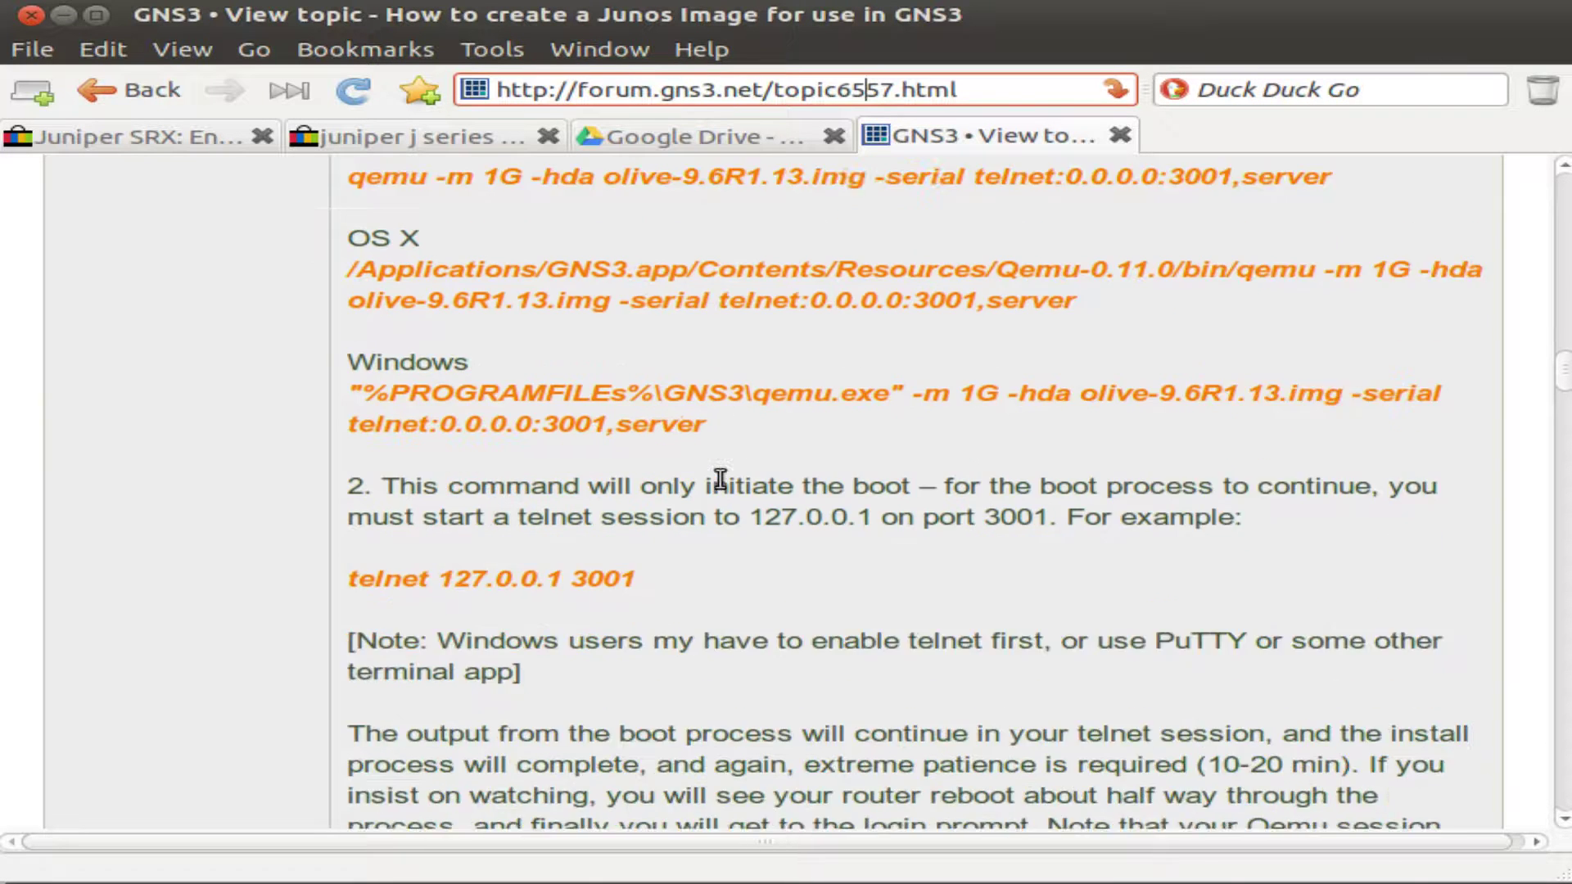
scroll(724, 489, down, 2)
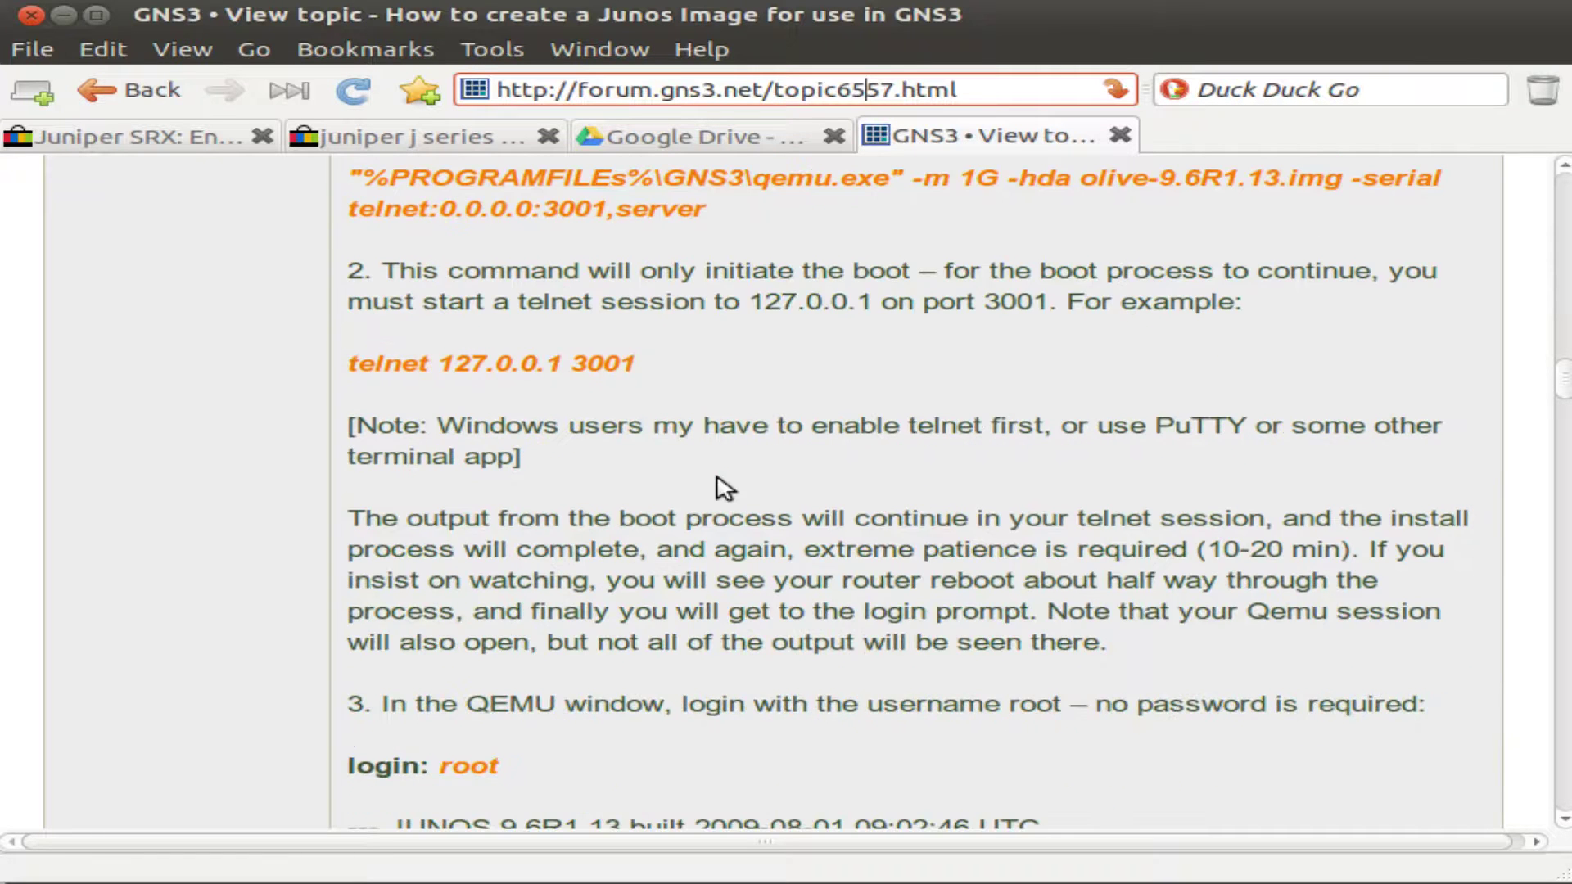
scroll(720, 479, down, 4)
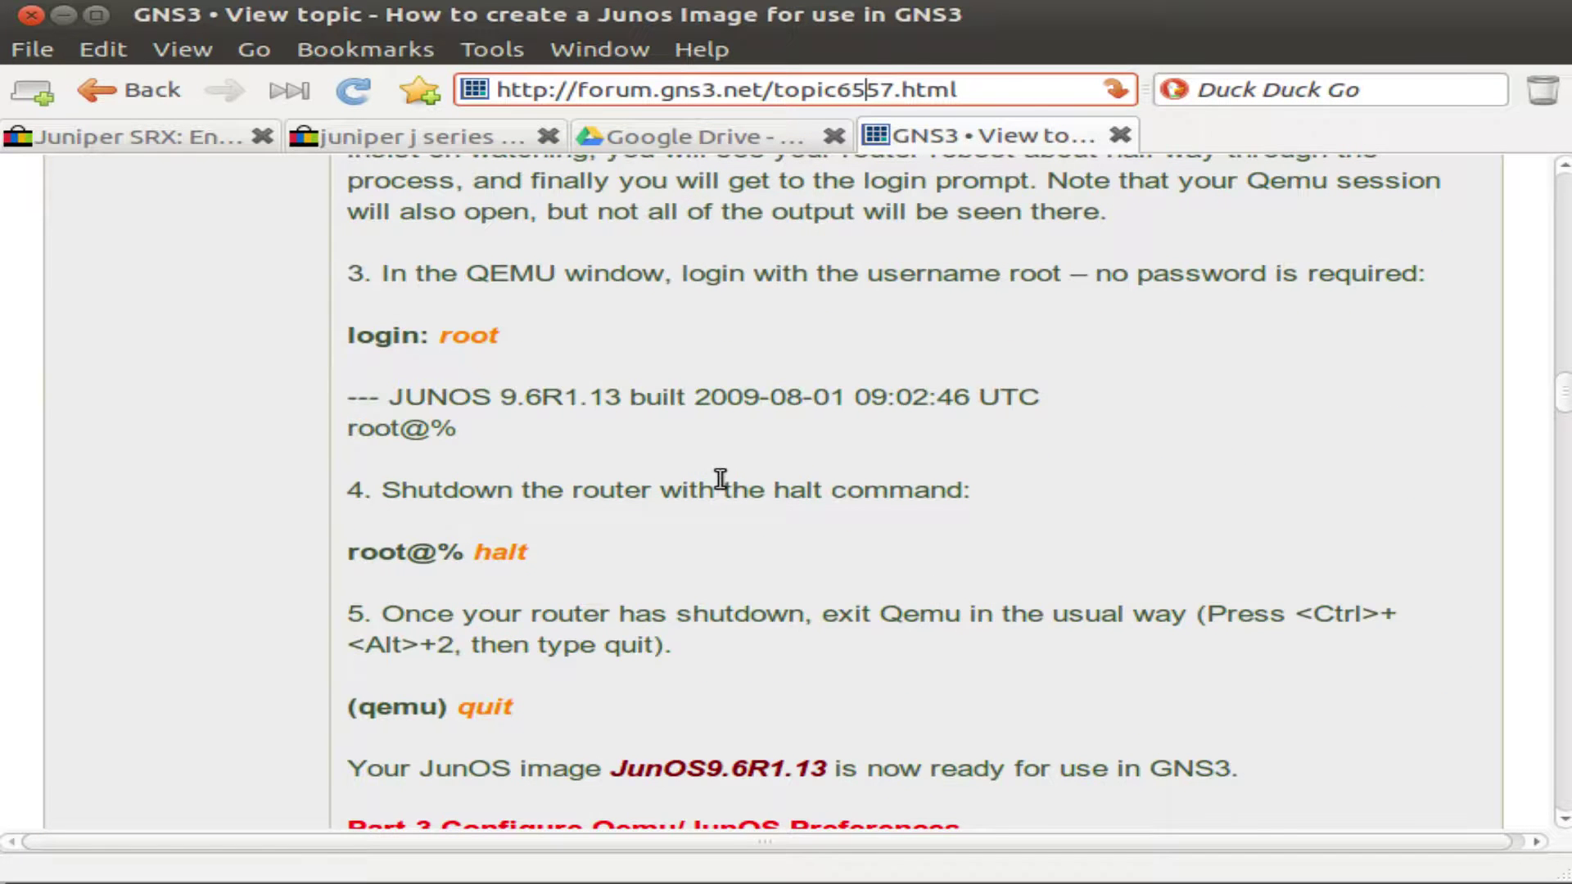
scroll(720, 479, down, 1)
scroll(720, 491, up, 2)
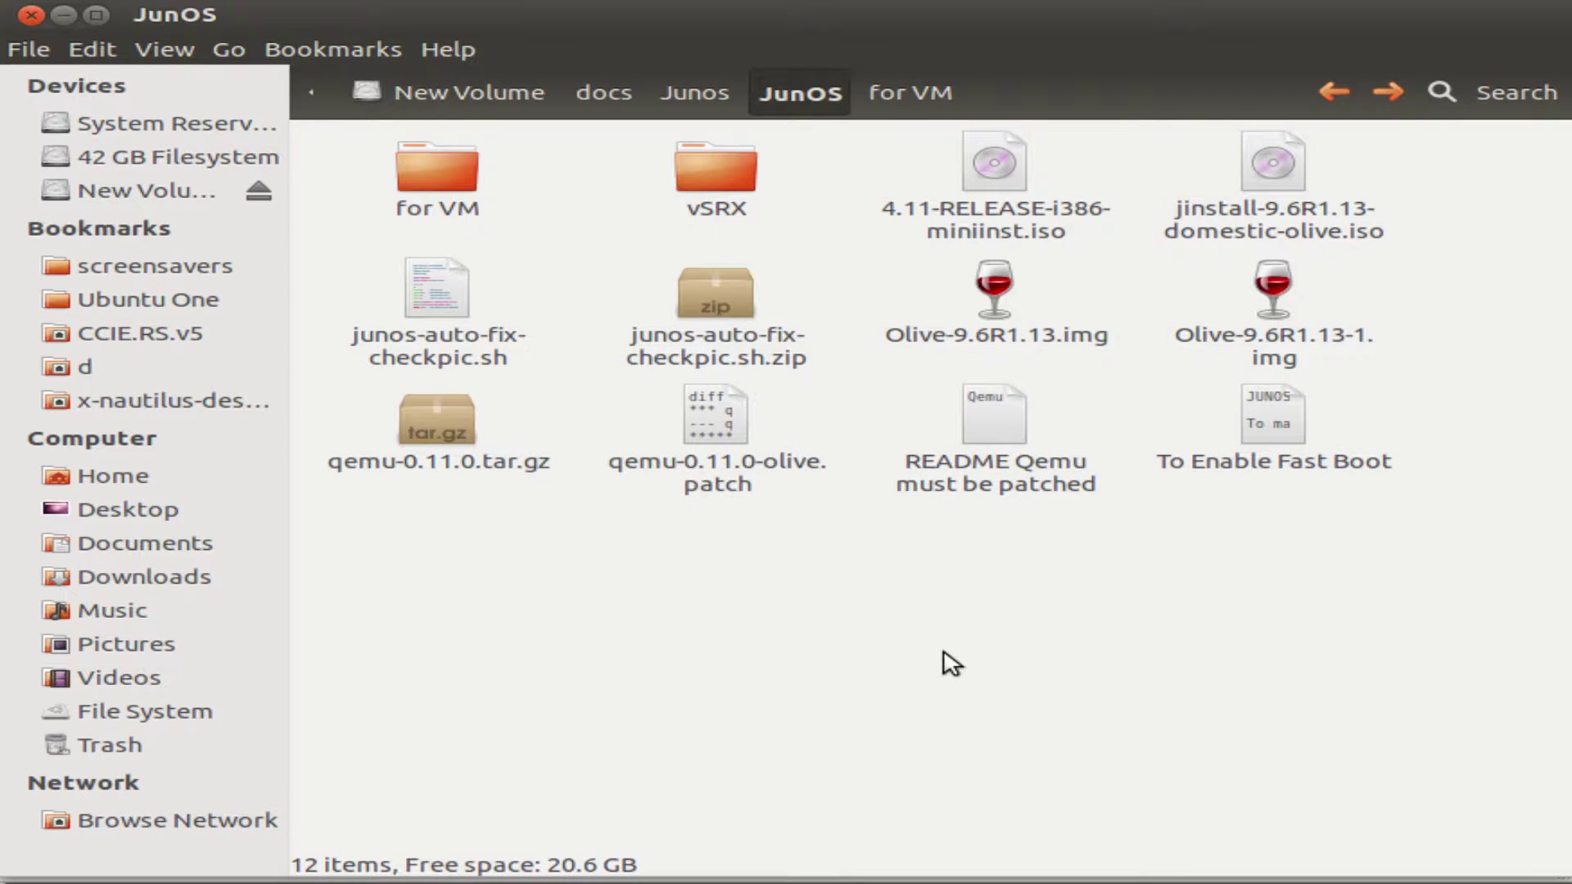
Point out 4.11-RELEASE-i386-miniinst.iso and jinstall-9.6R1.13-domestic-olive.iso, then clear the selection.
click(1012, 223)
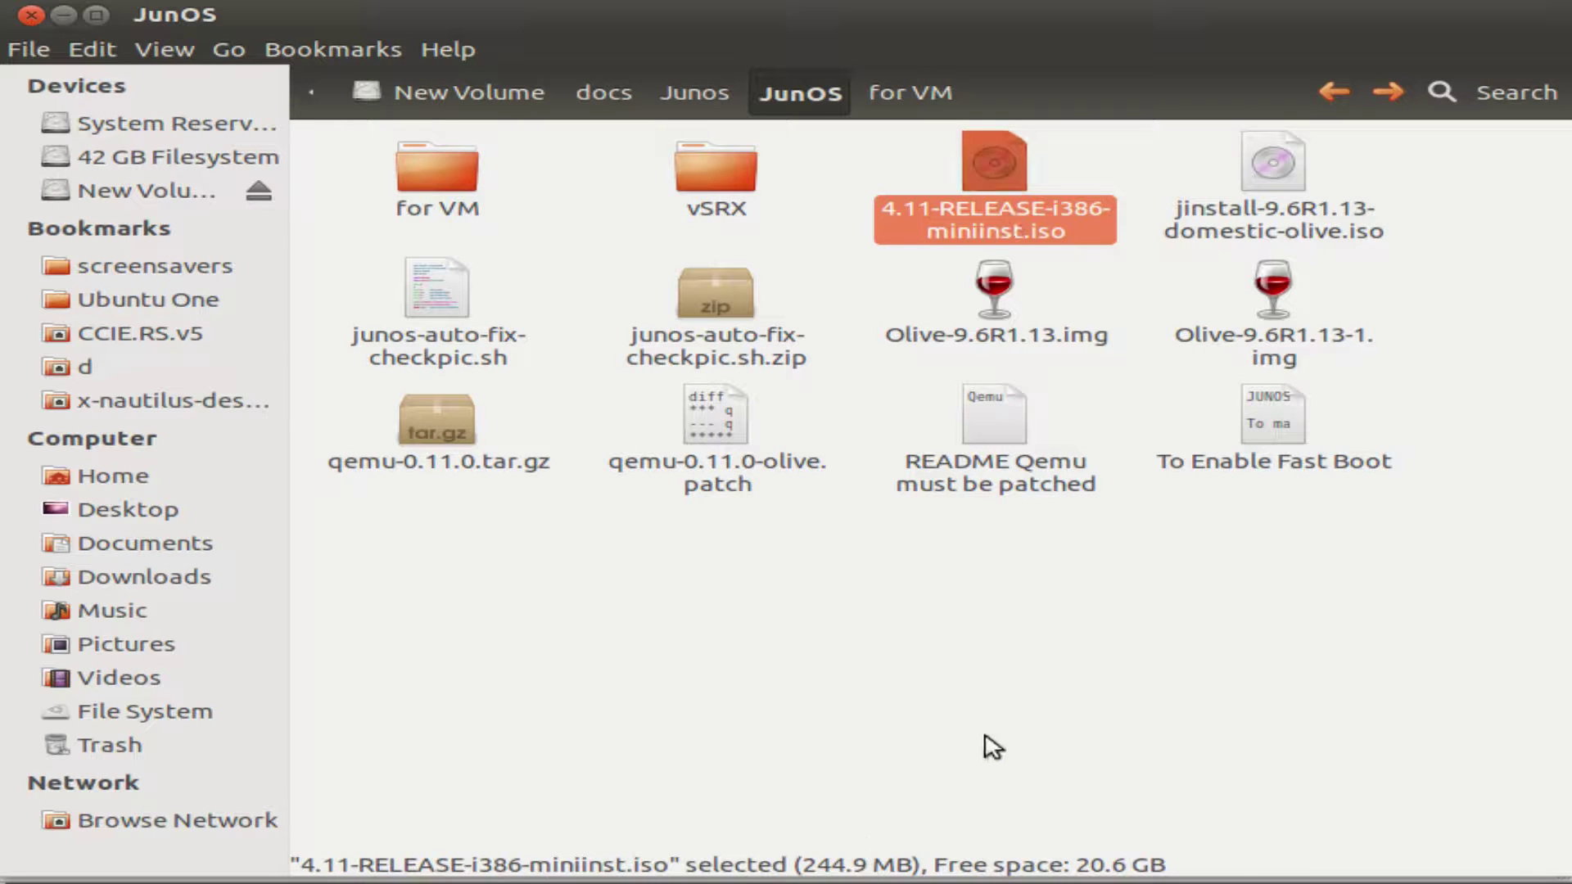
click(1289, 230)
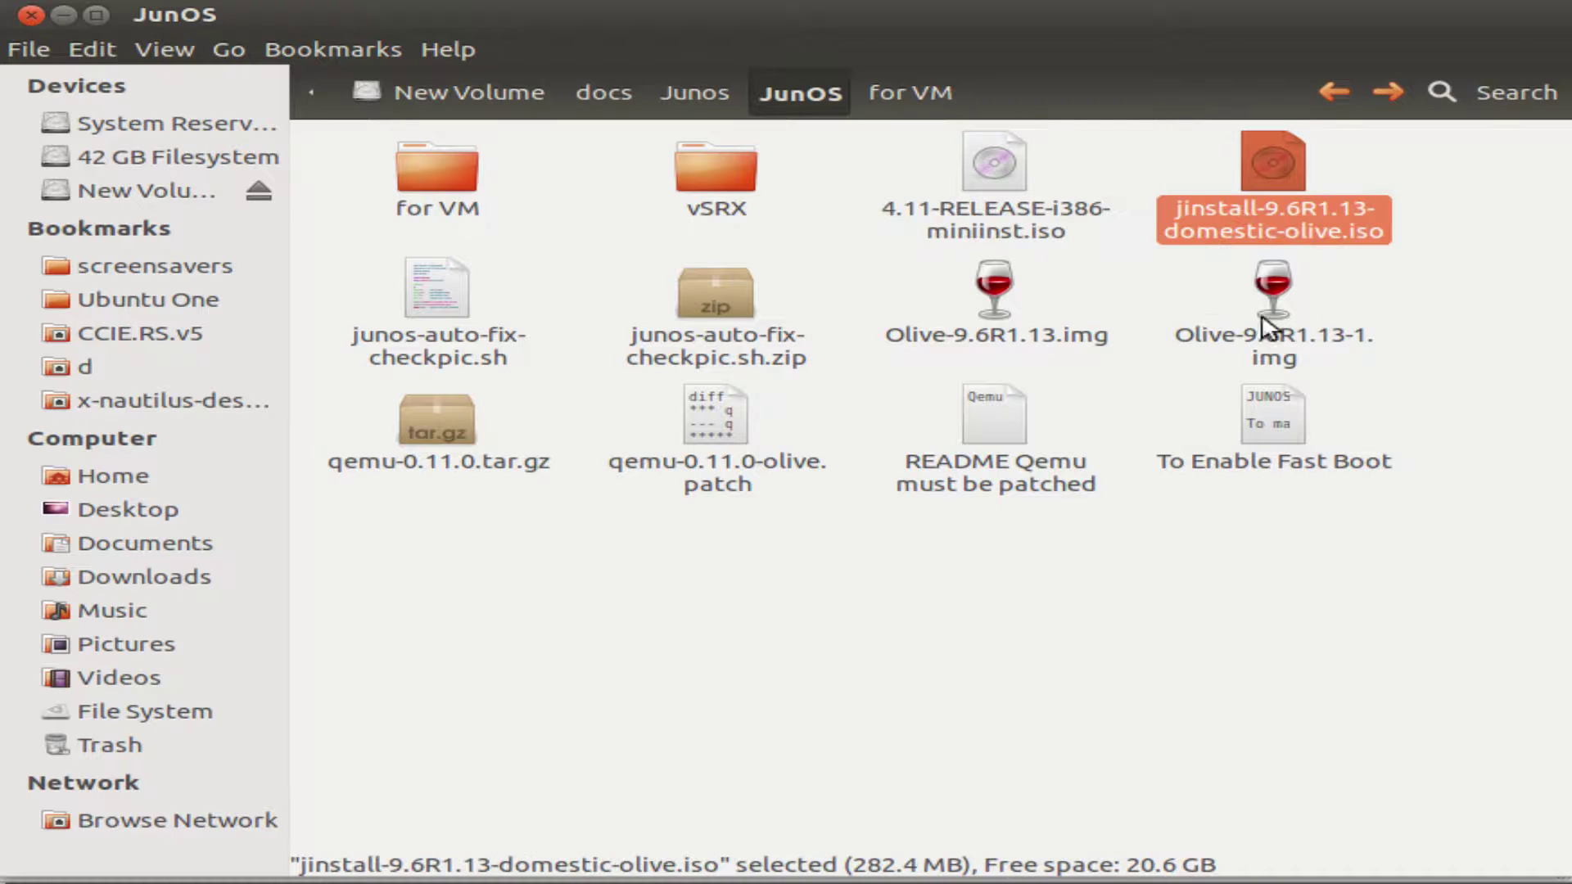
click(1132, 744)
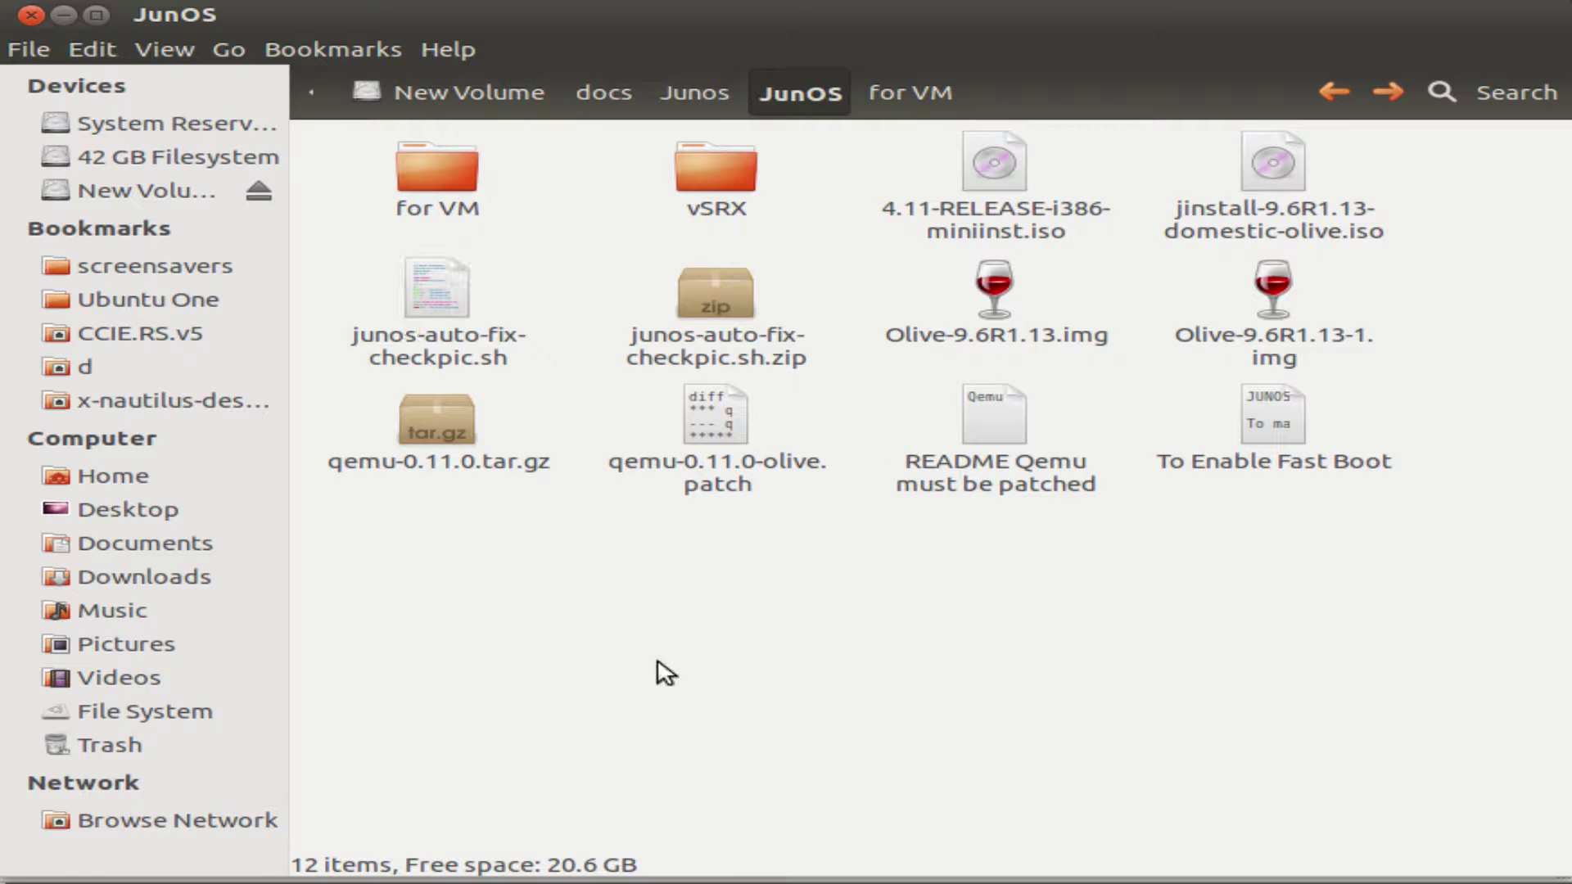
Review the guide's base-image-to-olive copy step, then return to the JunOS folder.
key(alt+Tab)
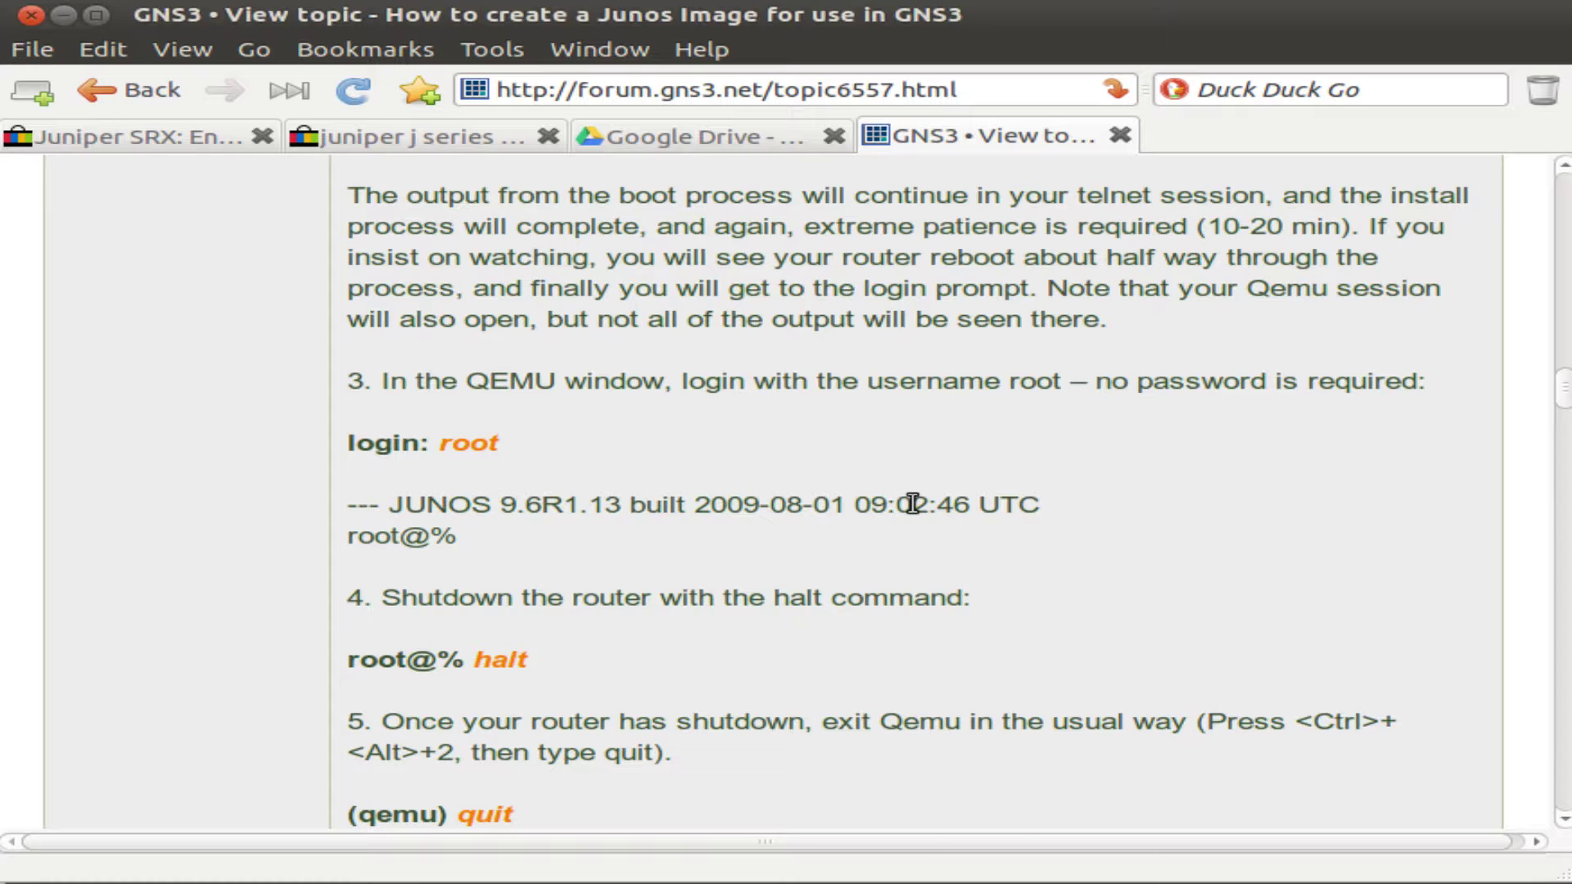
scroll(912, 503, up, 20)
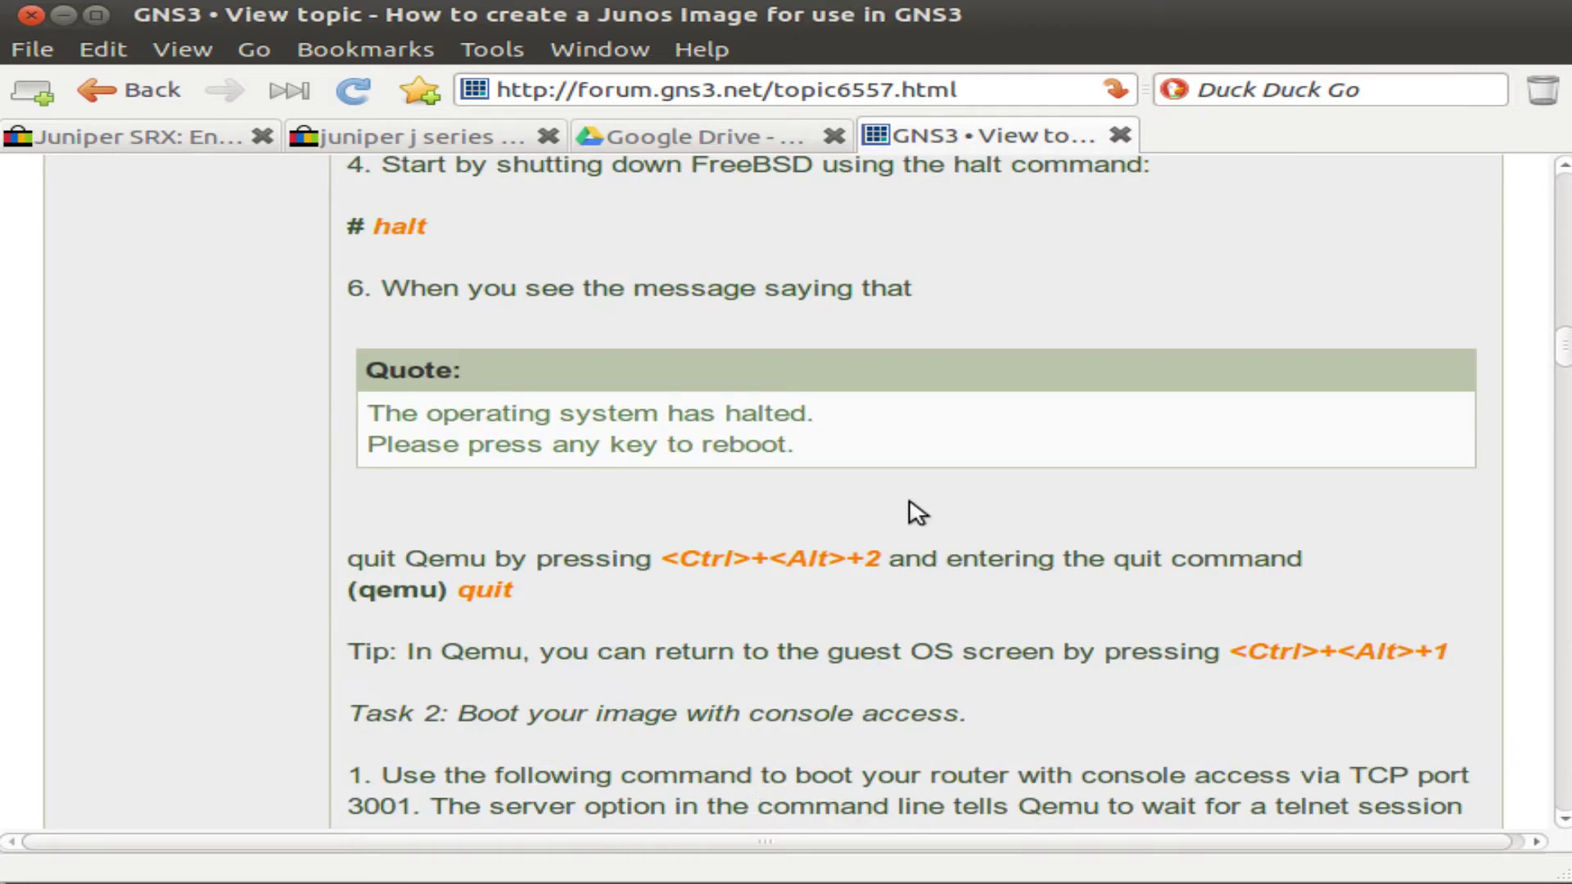
scroll(912, 503, up, 20)
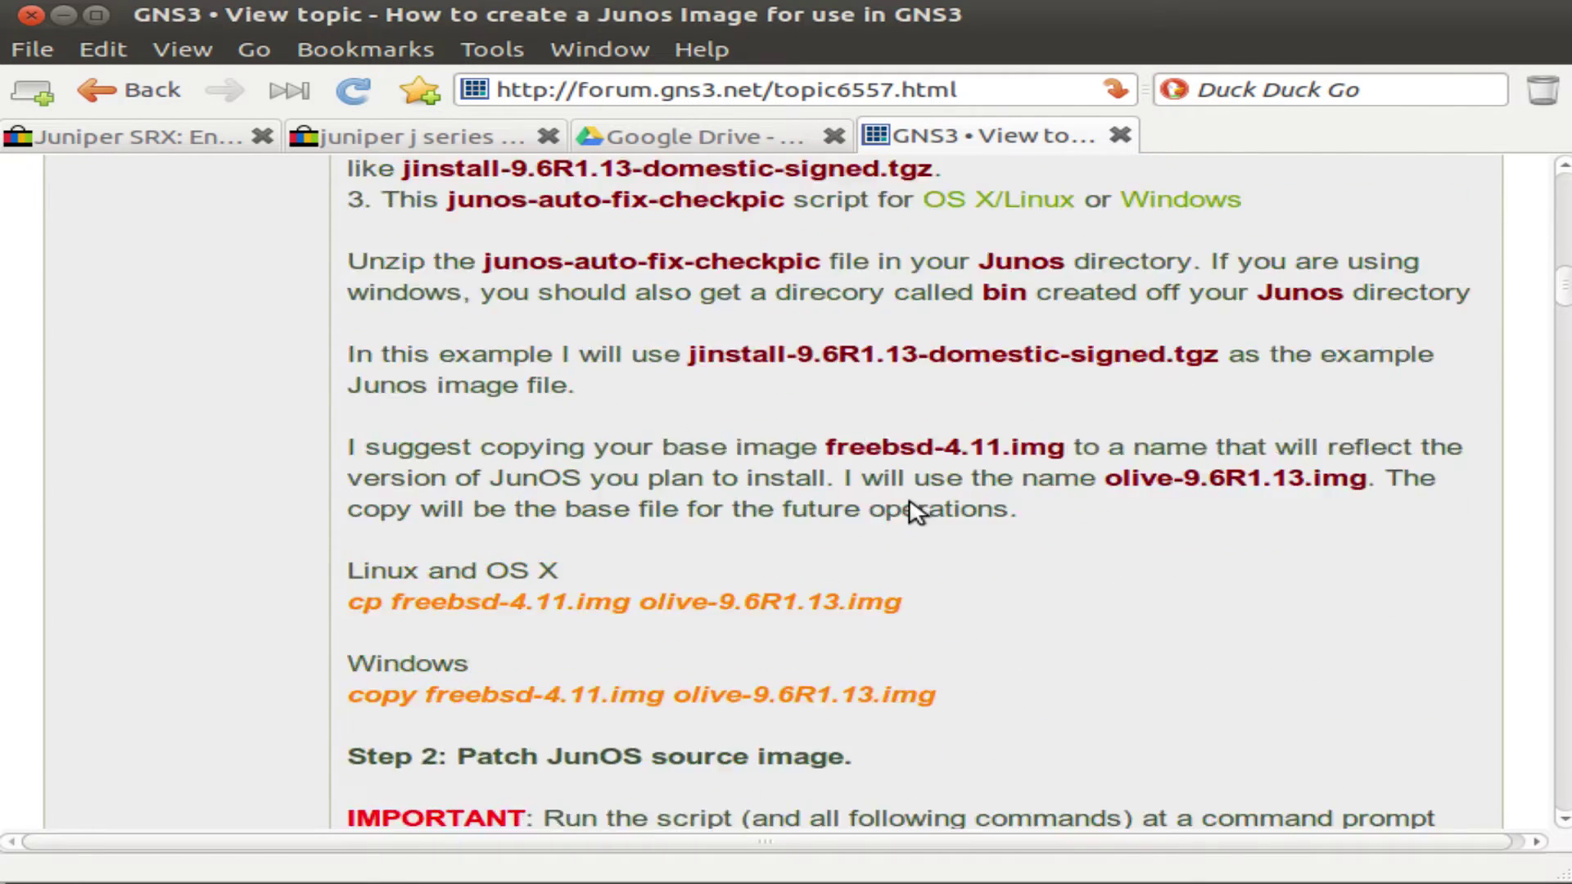
scroll(912, 502, down, 1)
key(alt+Tab)
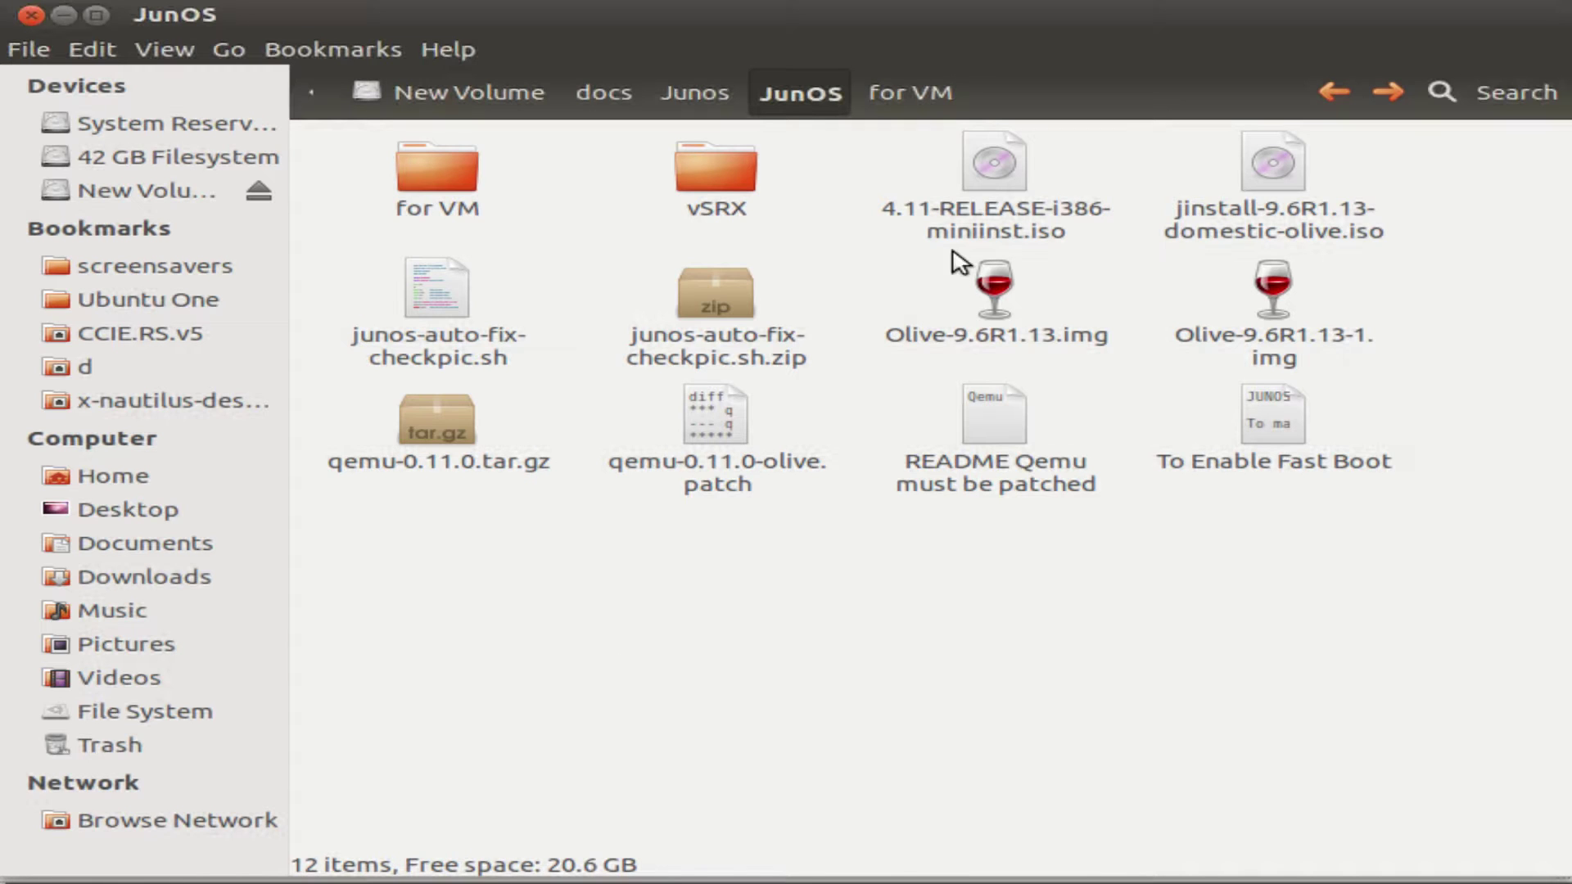
click(992, 295)
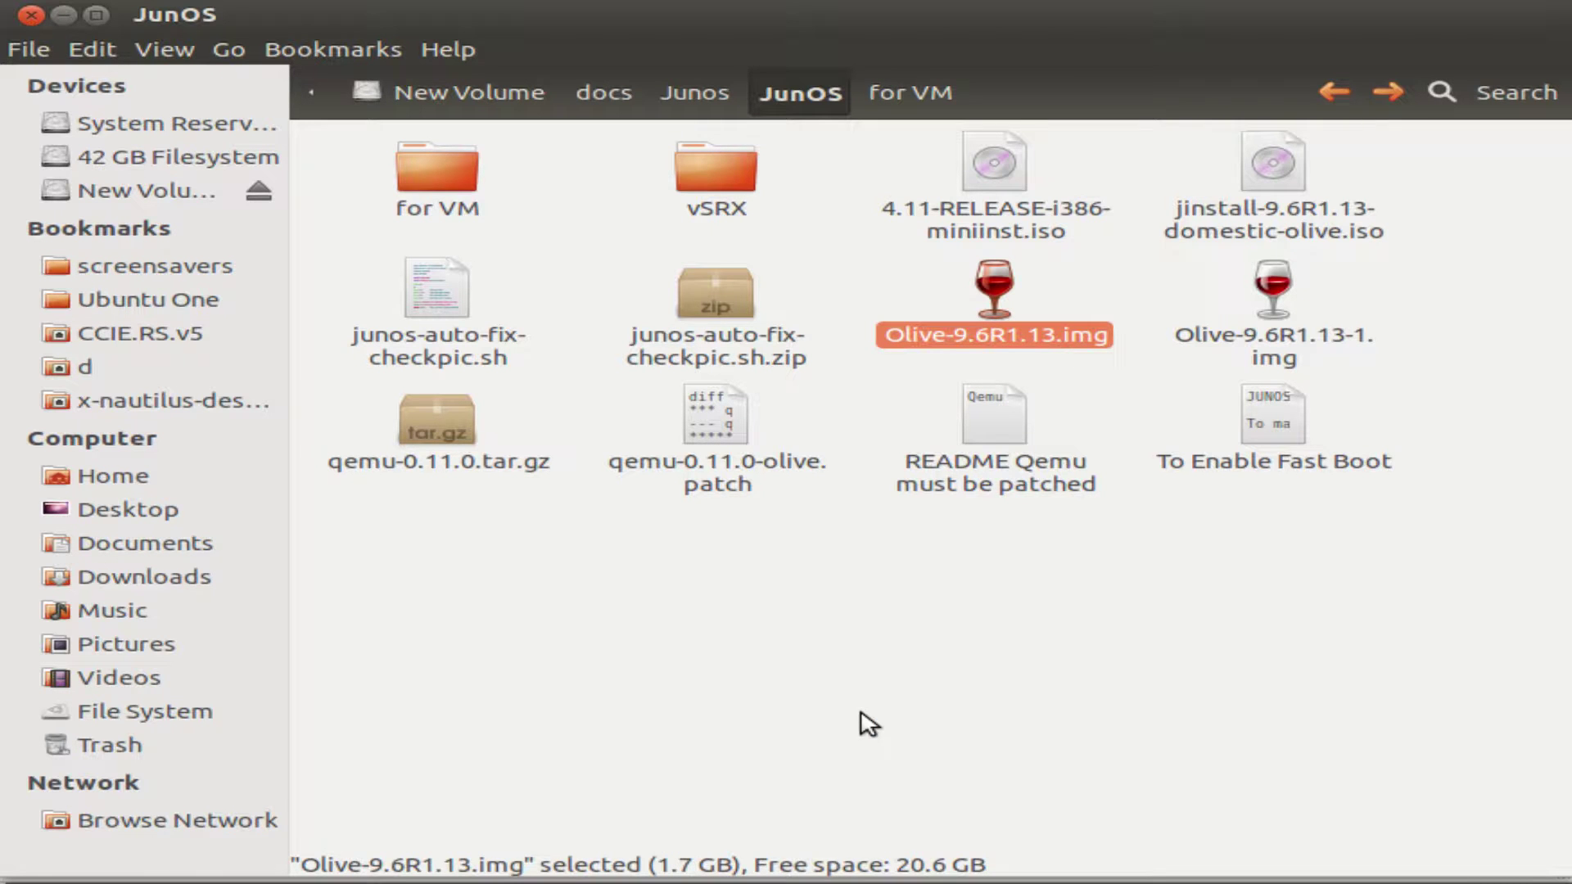
click(820, 685)
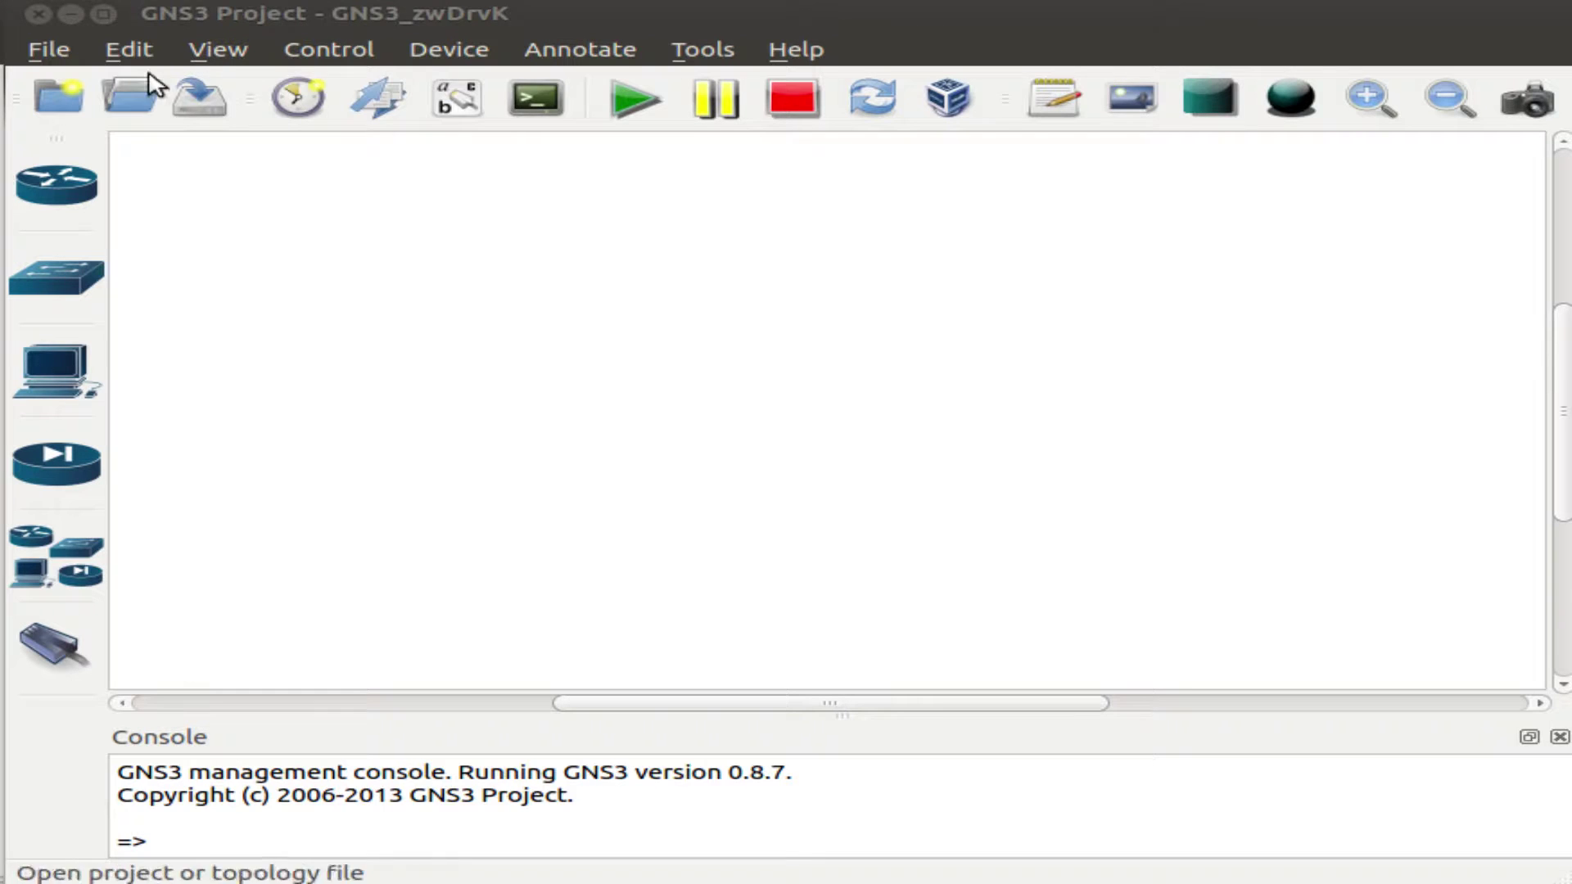
Inspect the JUNOS image entry (Olive-9.6R1.13.img, KVM) in Qemu JunOS preferences, then close Preferences.
click(134, 54)
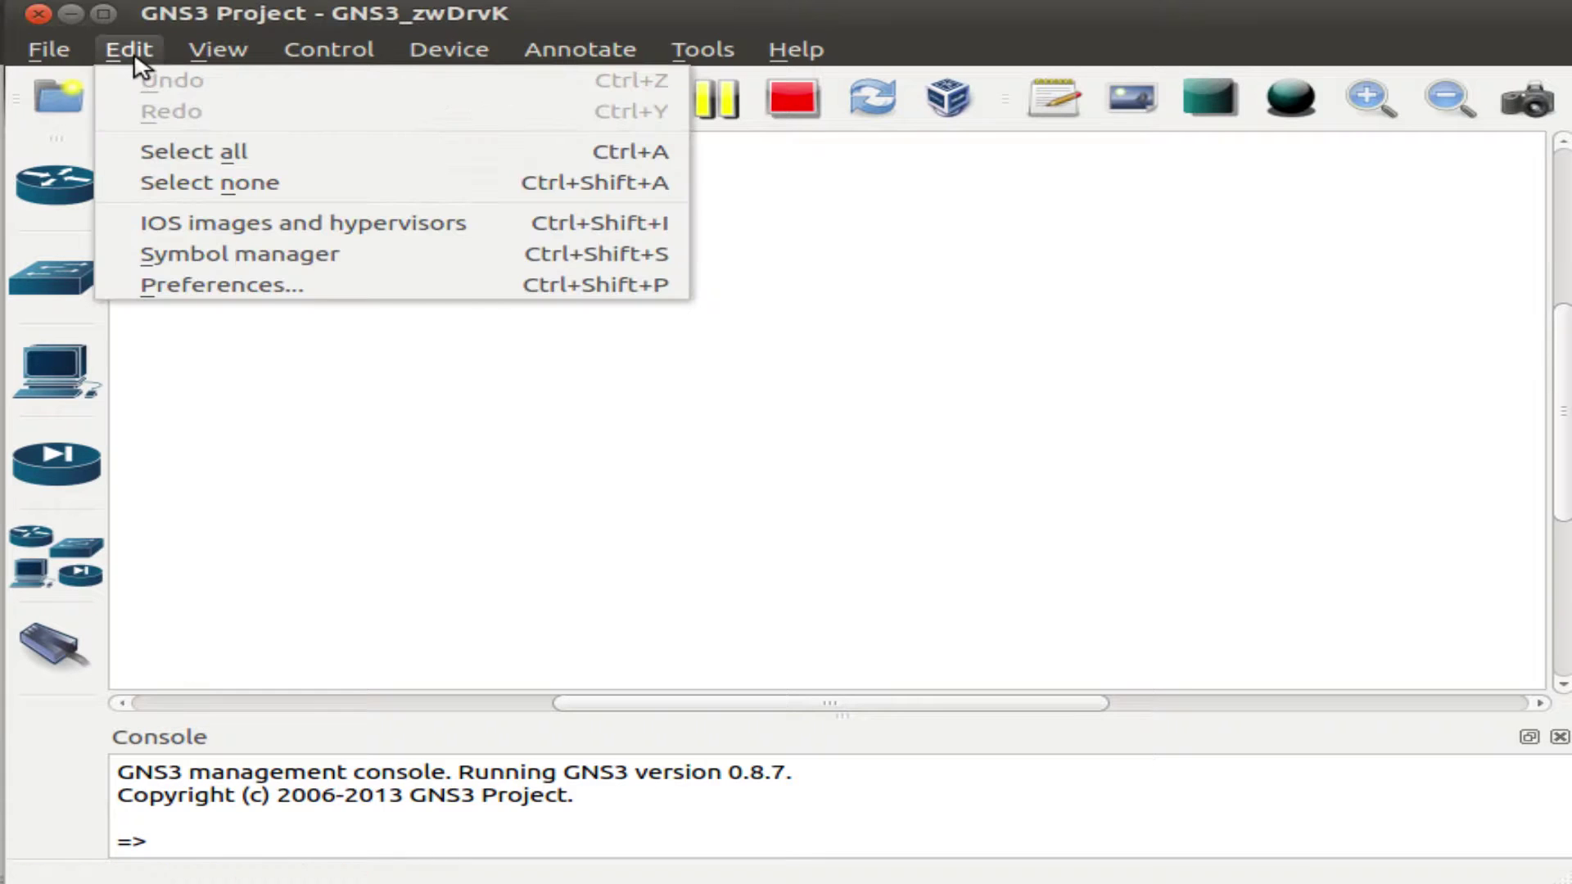
click(311, 288)
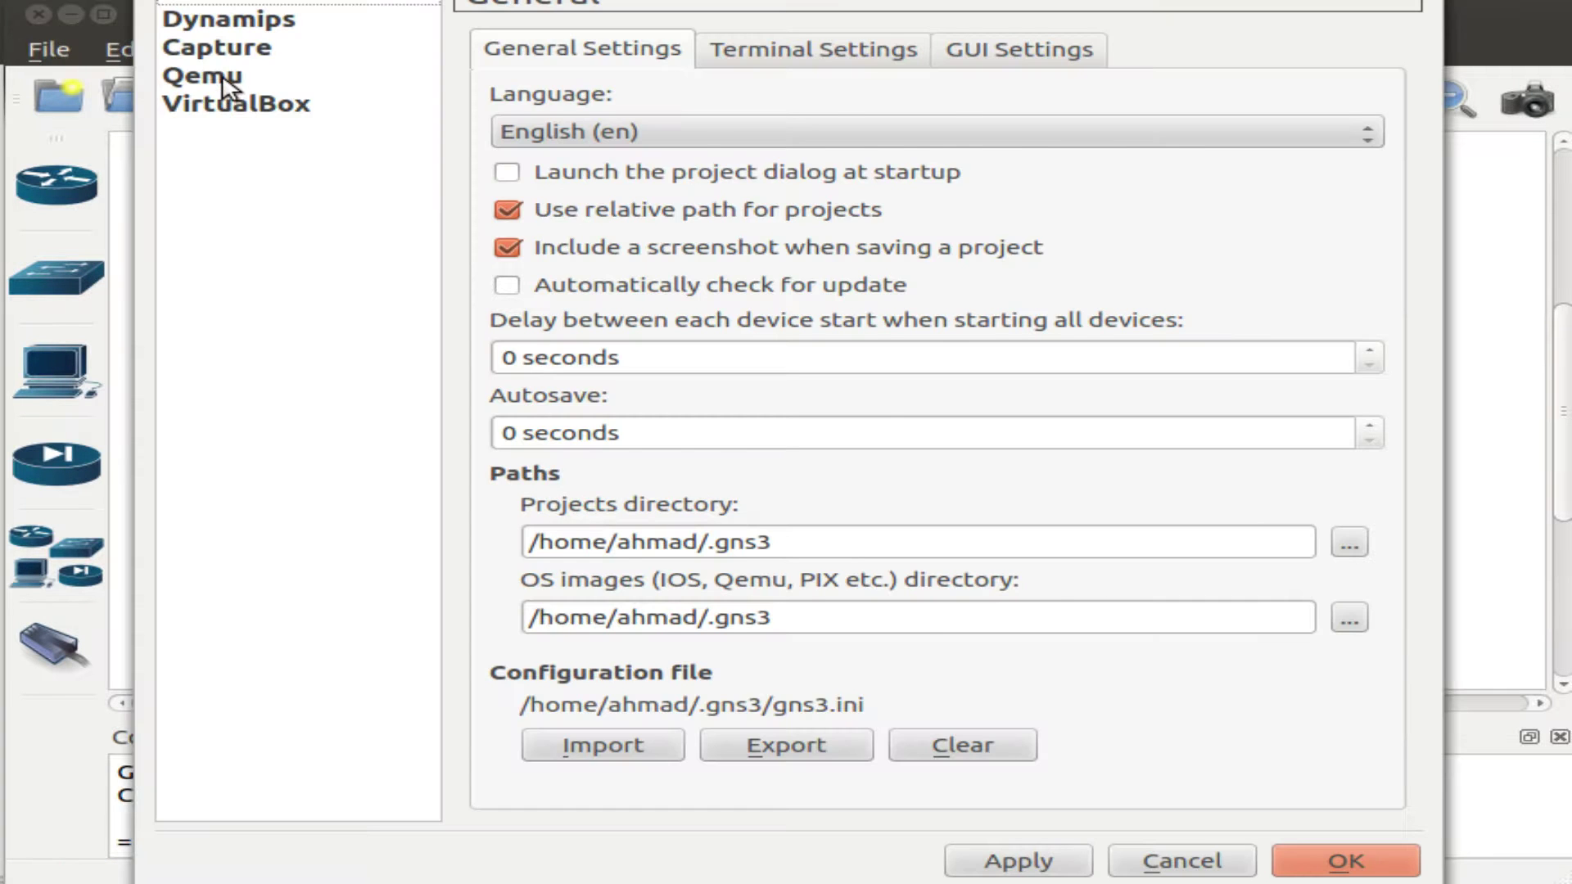
click(222, 82)
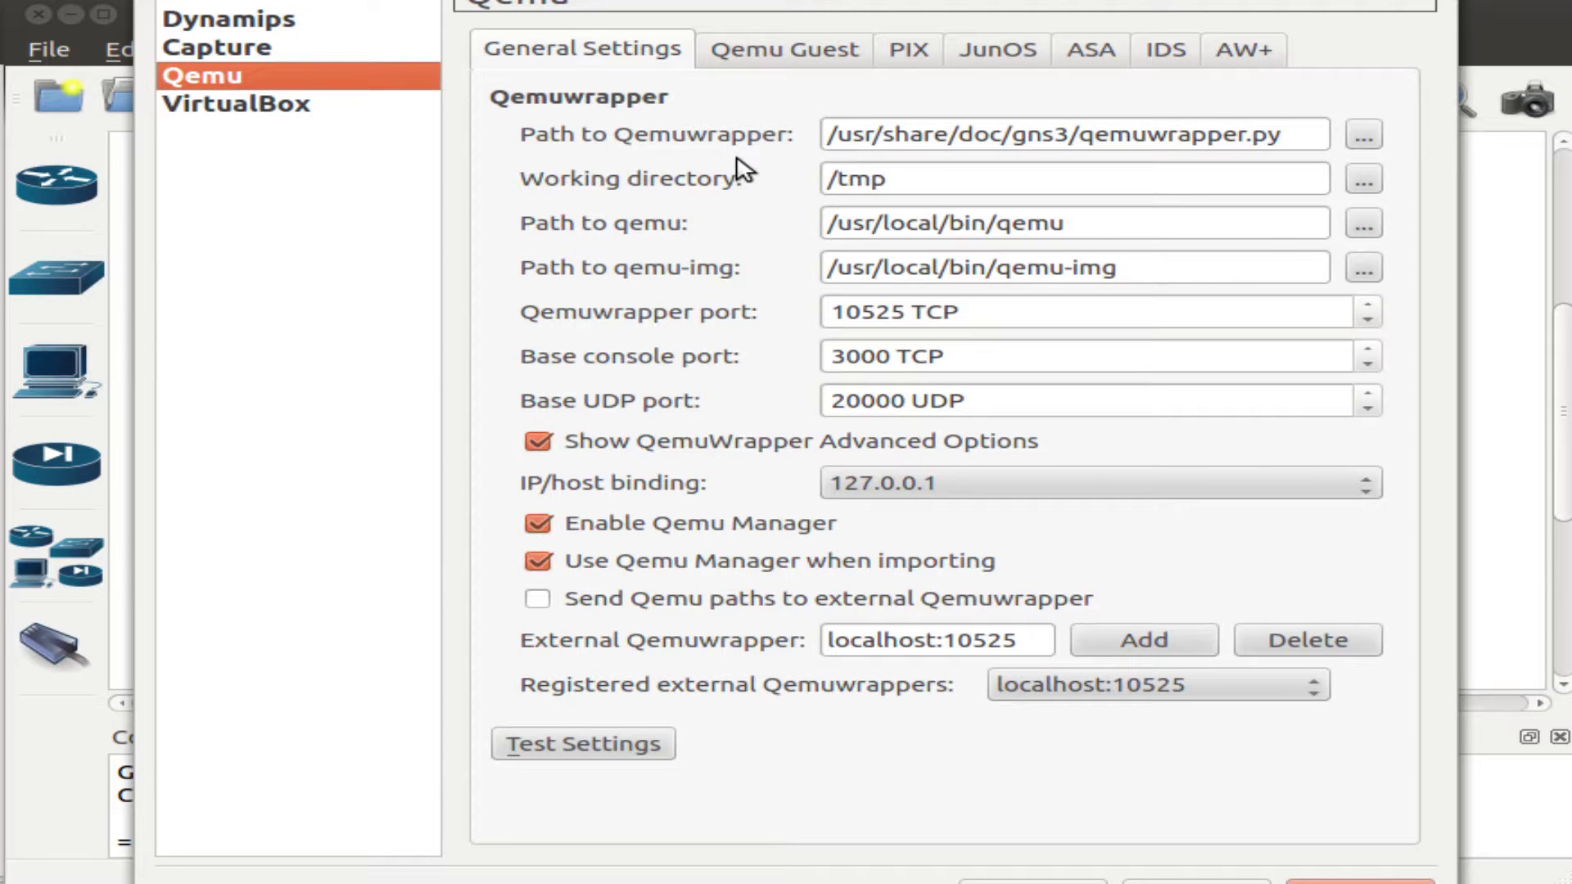
click(1000, 62)
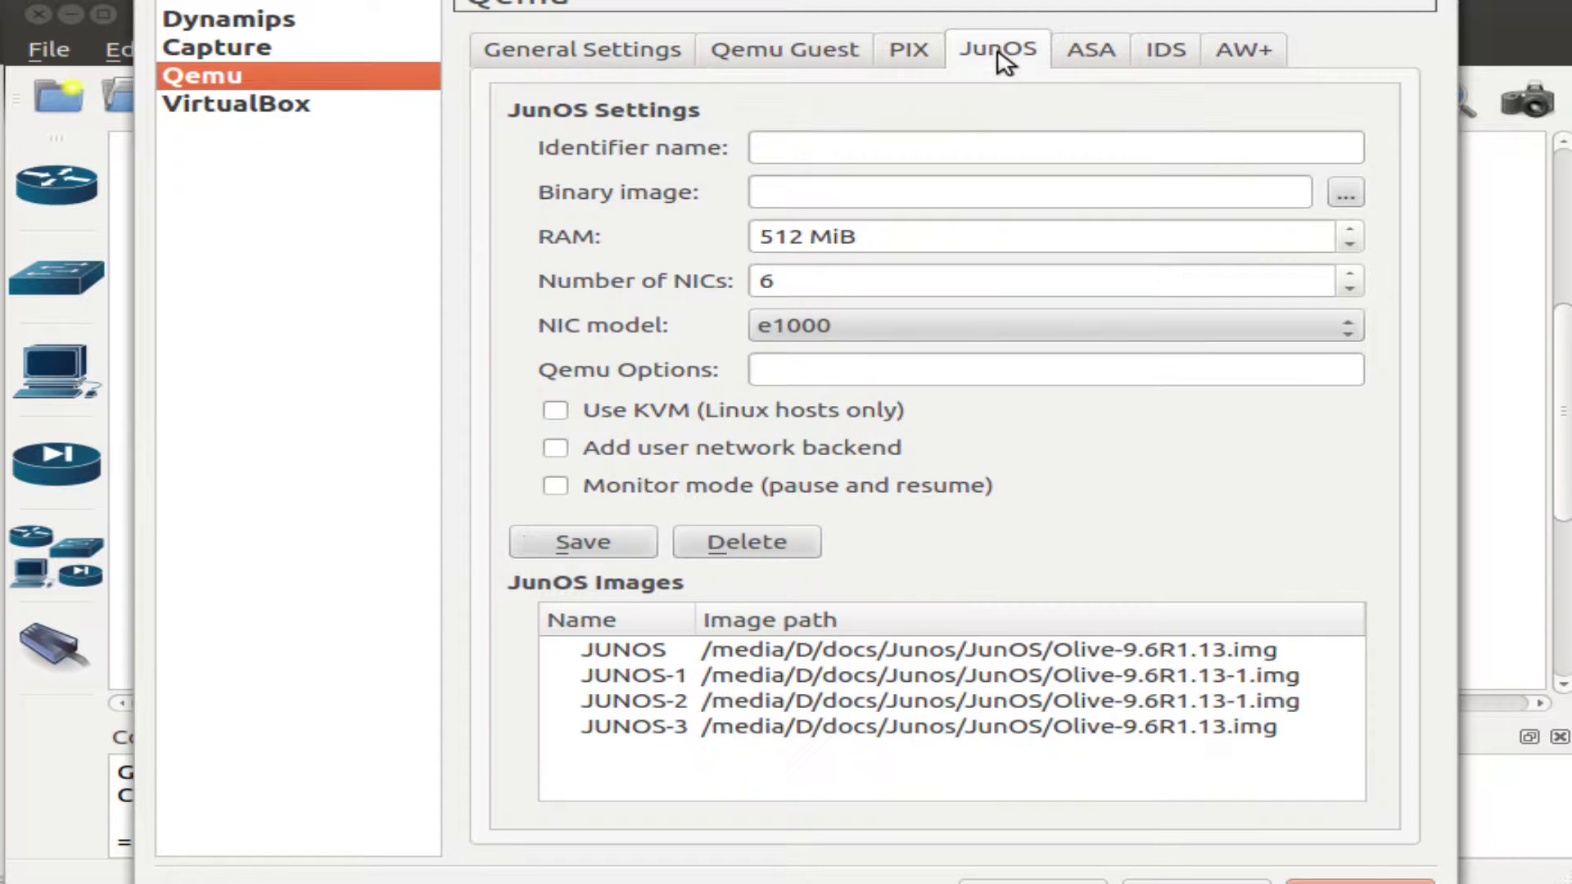
click(856, 655)
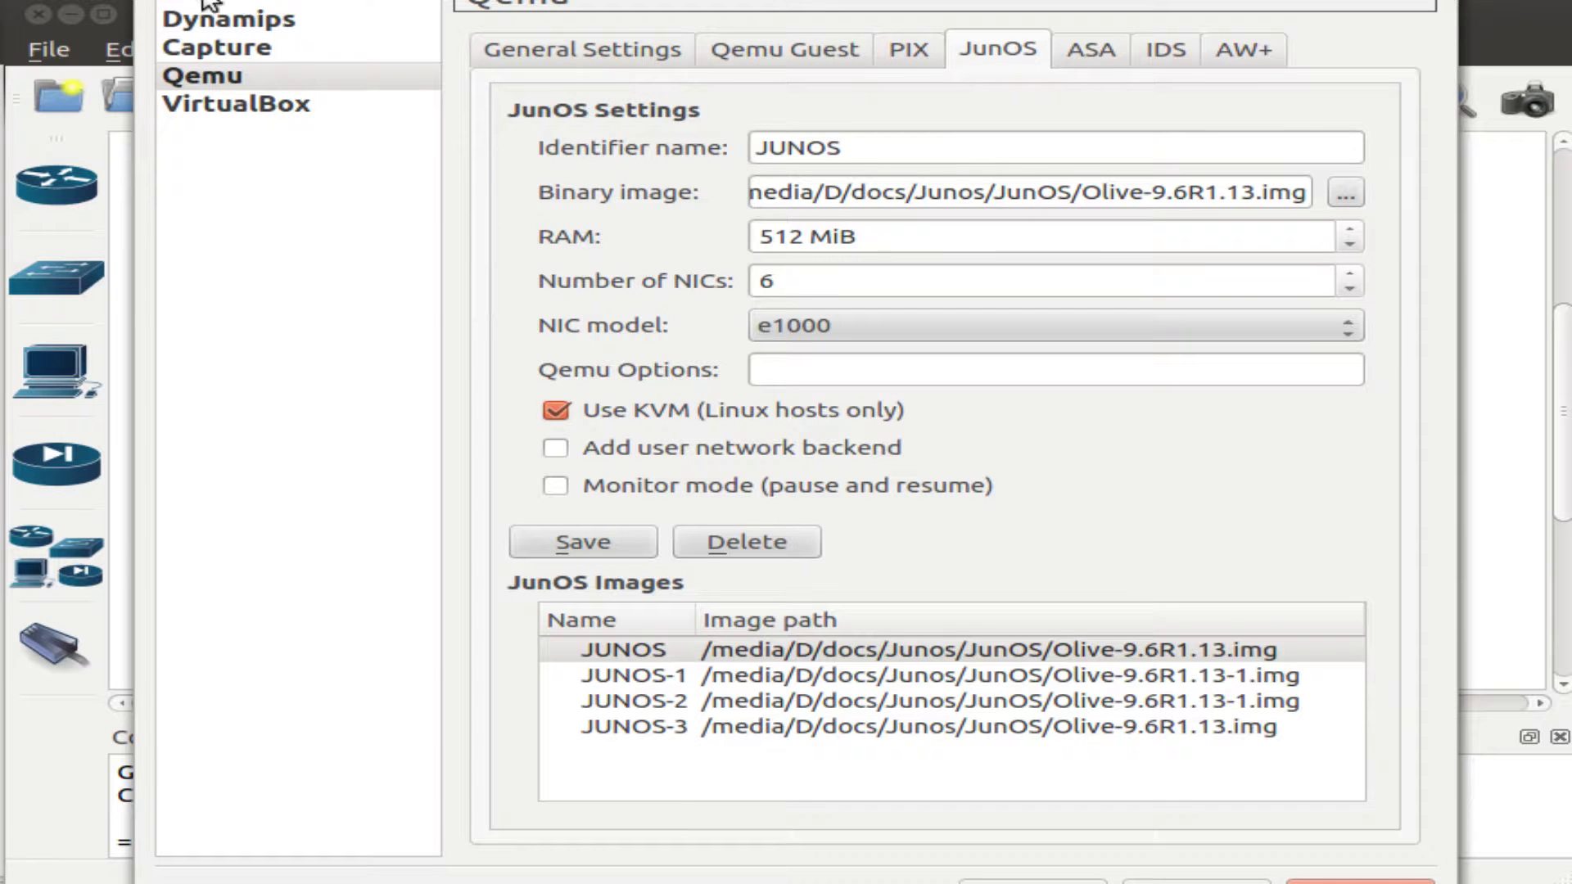
key(Escape)
Place a Juniper router on the workspace using the JUNOS image.
click(57, 197)
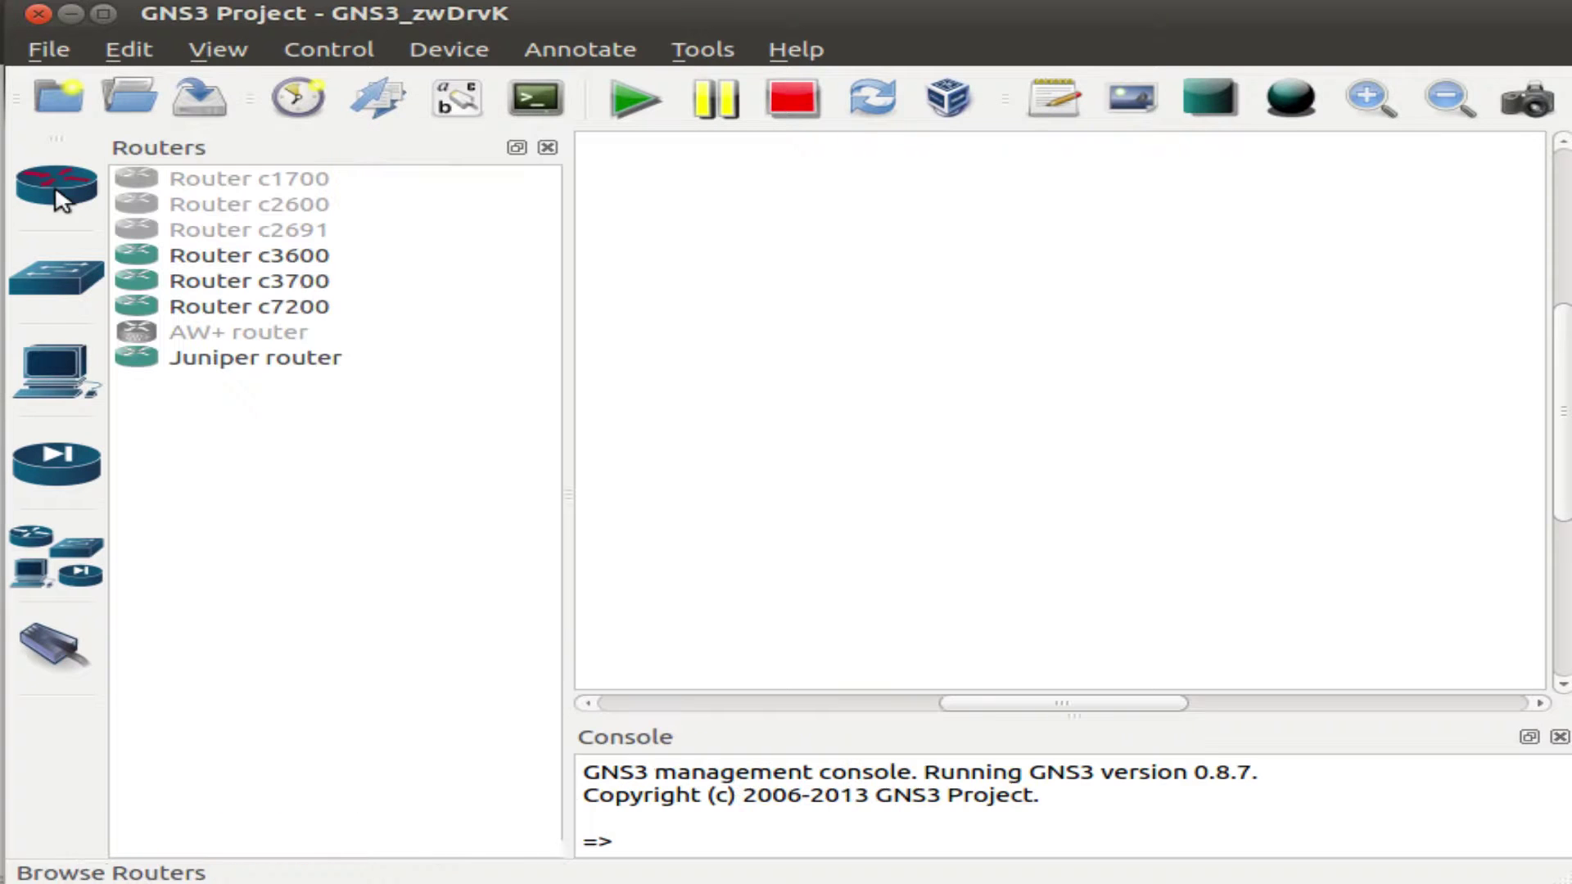
click(242, 364)
drag(242, 364, 1041, 361)
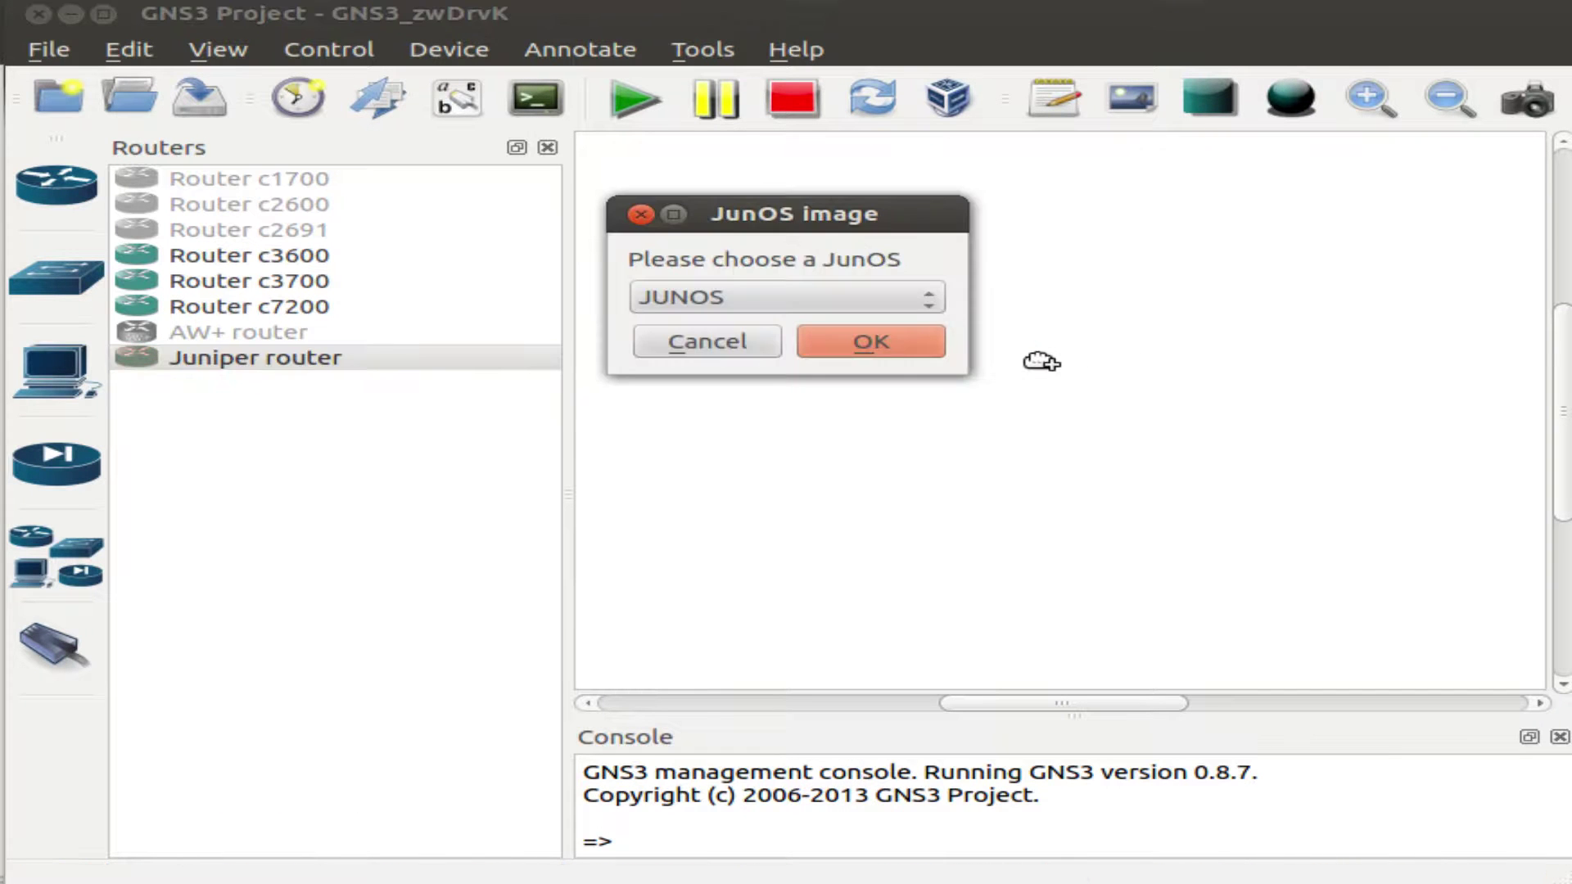
click(874, 342)
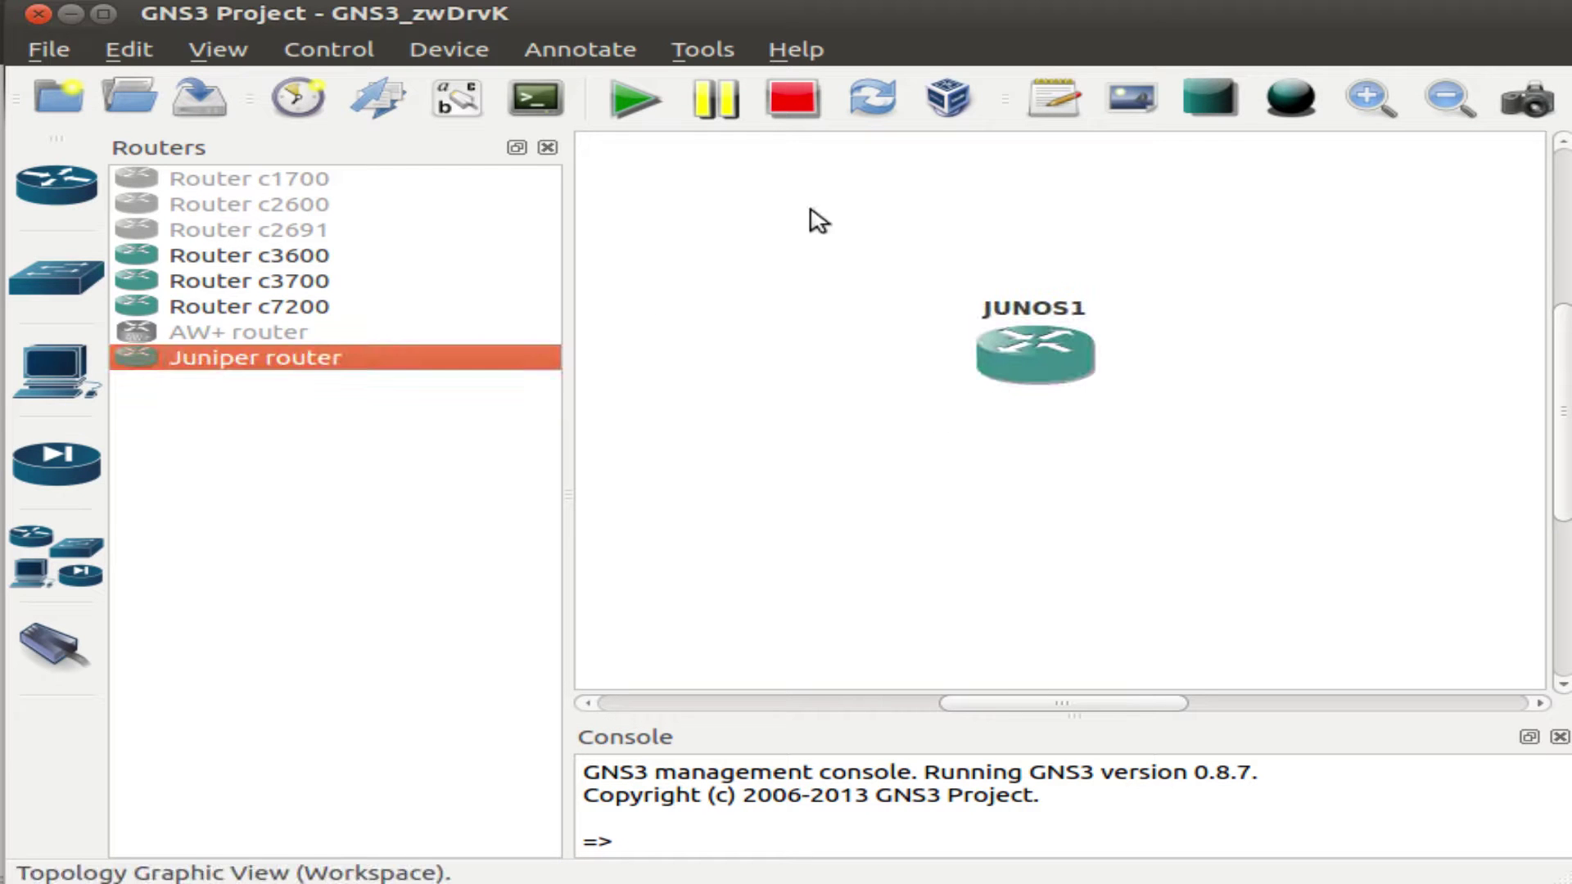
Start the JUNOS1 router and return to the topology workspace.
click(630, 100)
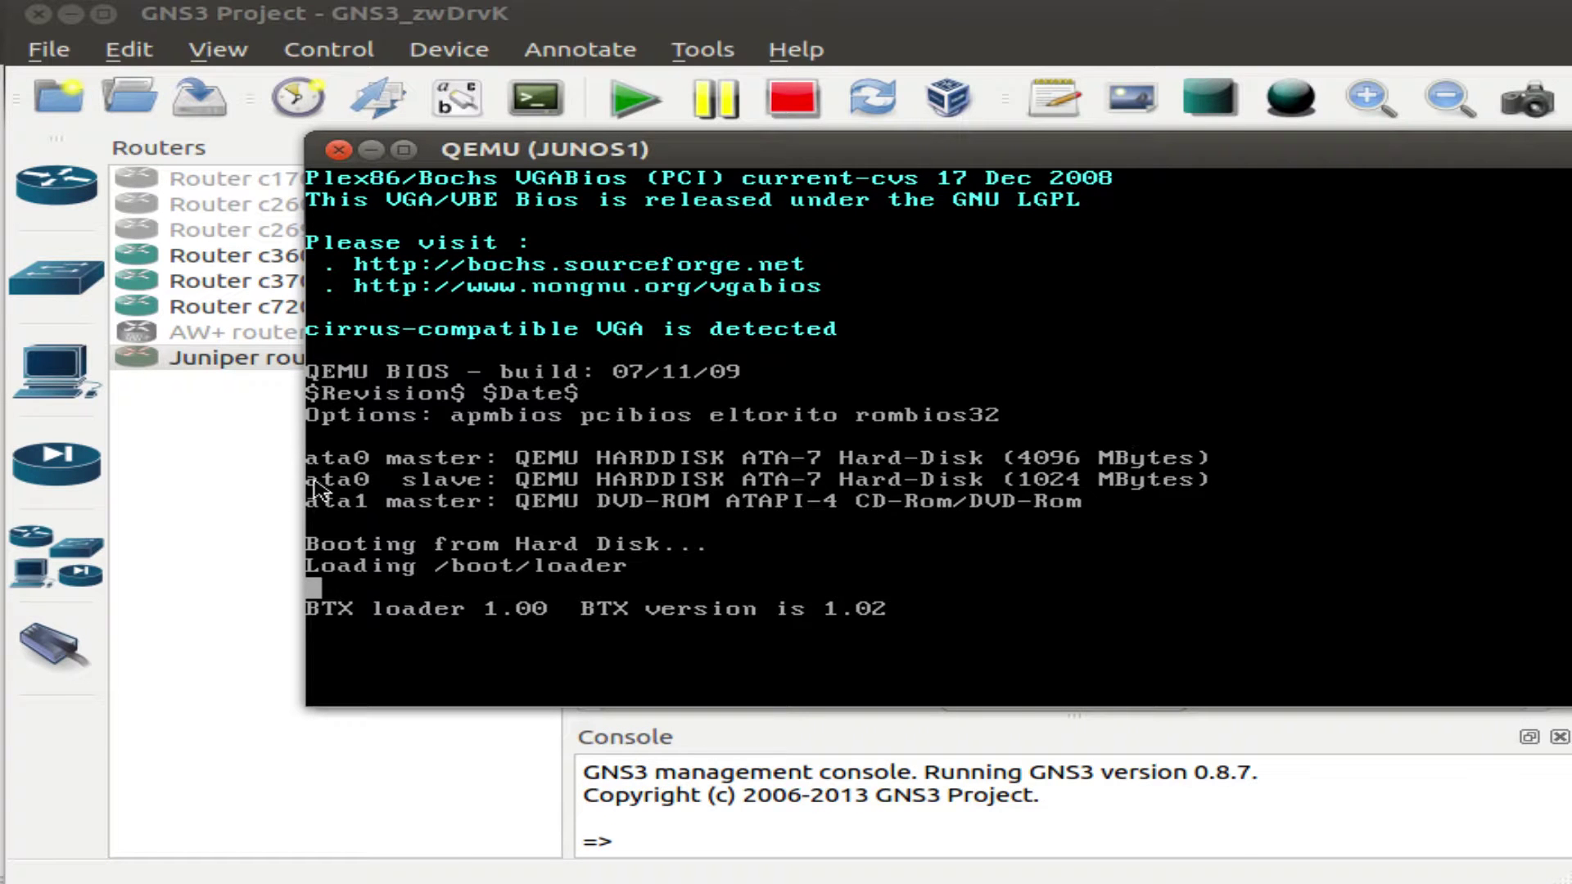
click(253, 491)
click(930, 533)
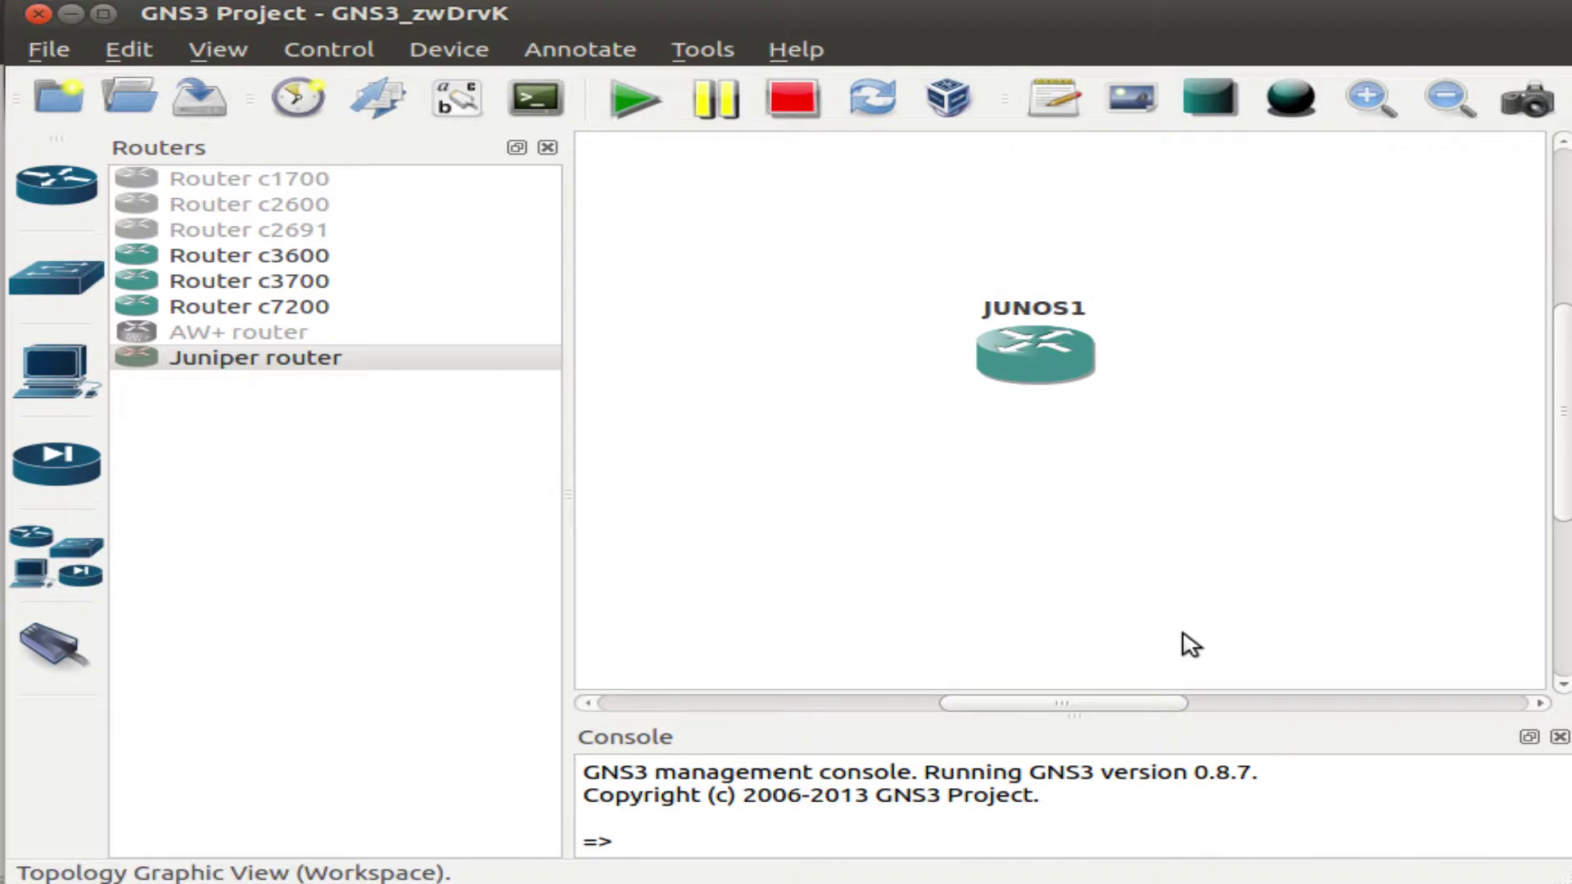
Log in to the JUNOS1 console as root.
key(alt+Tab)
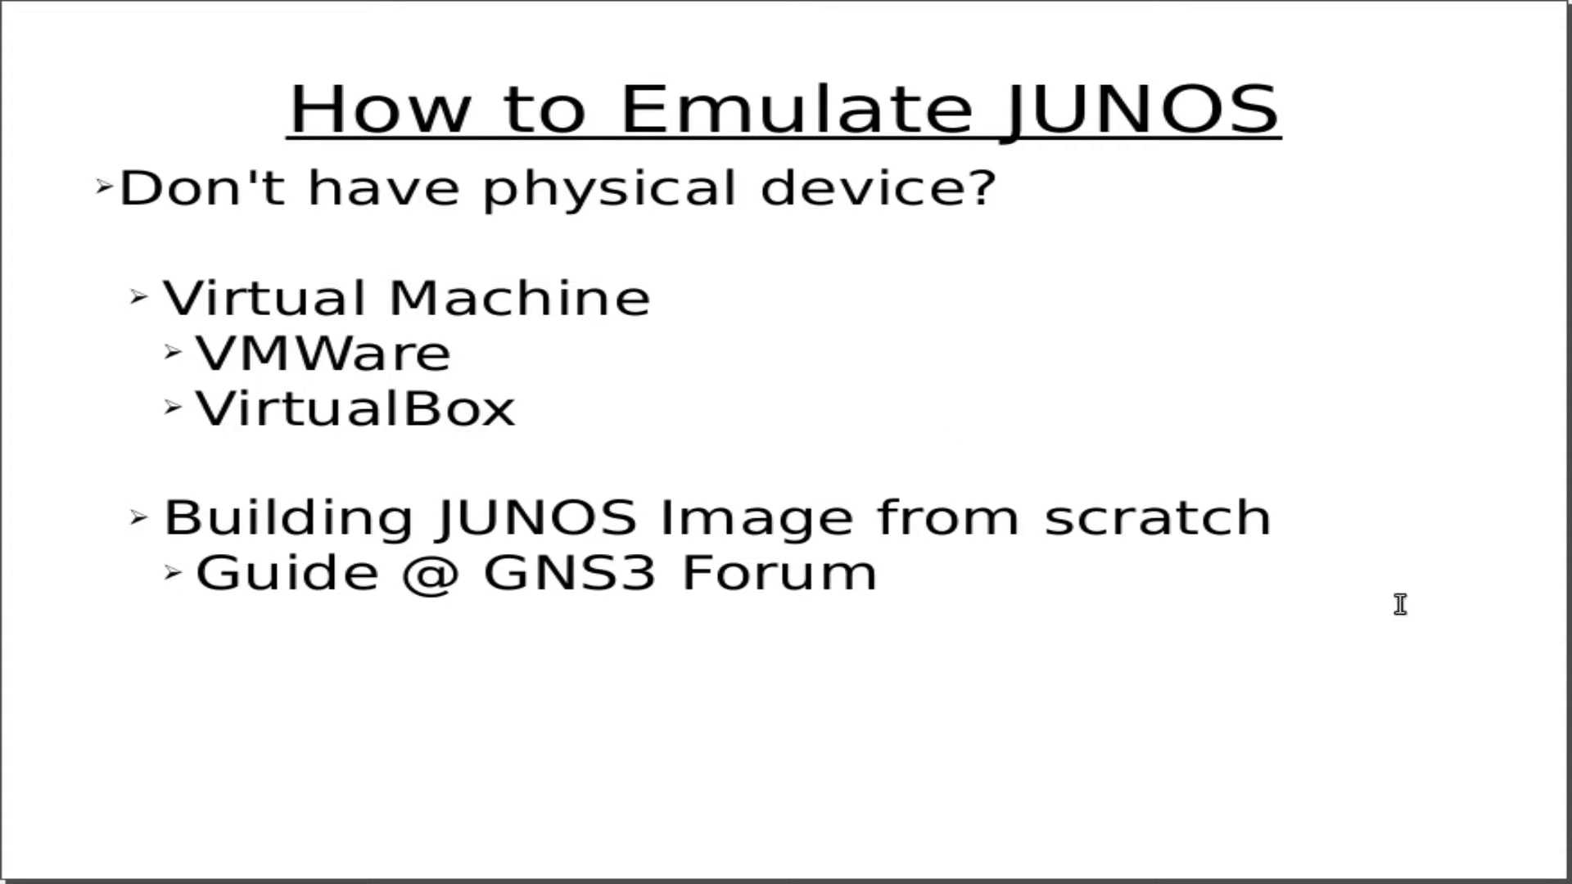
key(alt+Tab)
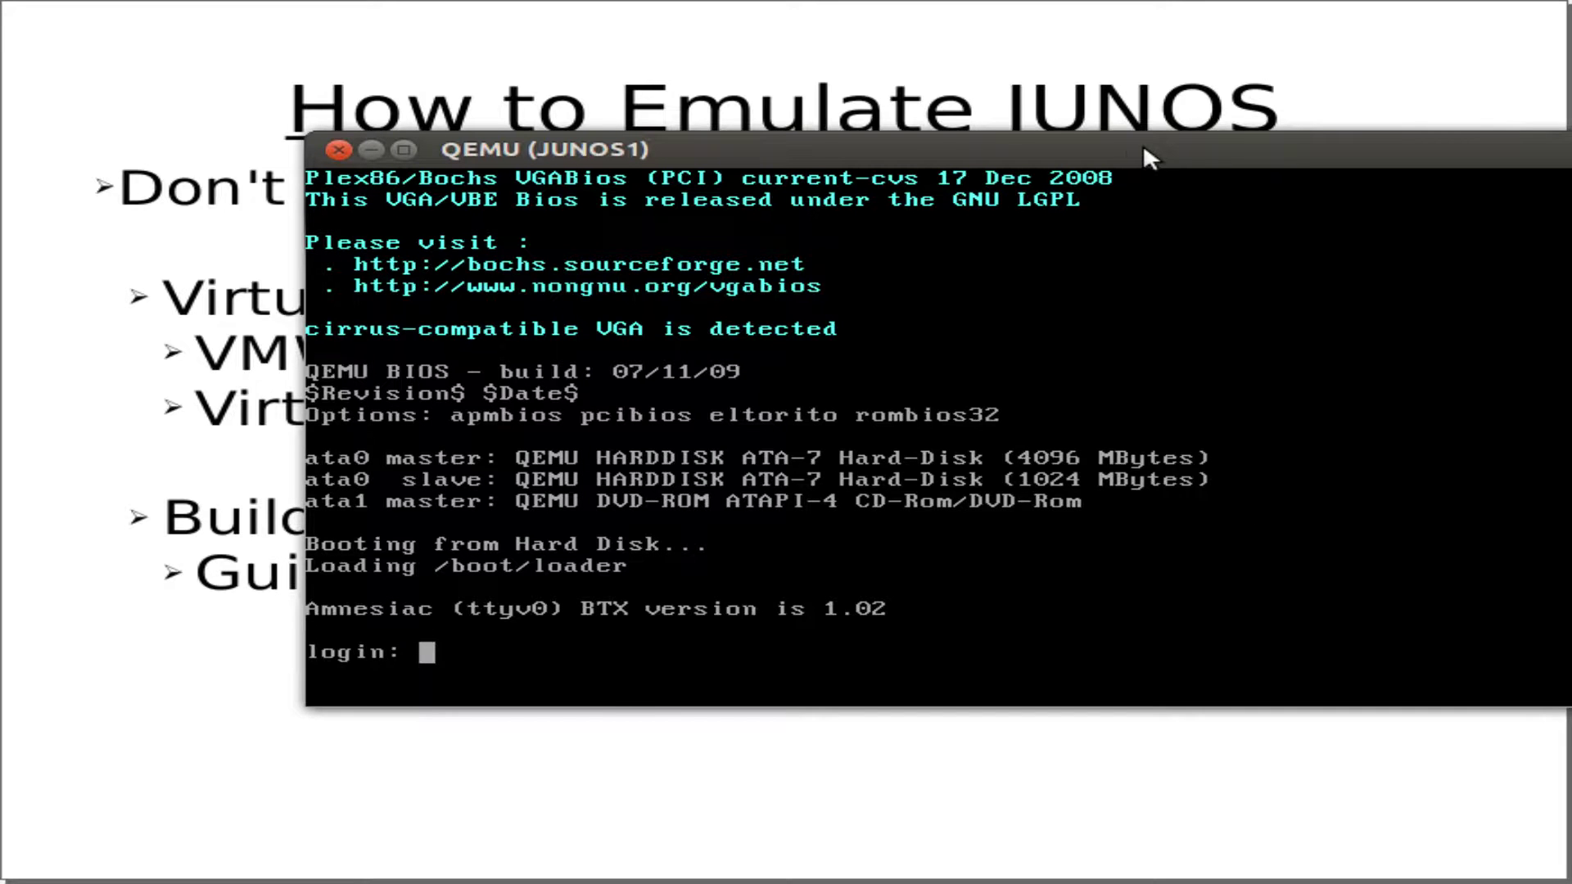
drag(1143, 144, 984, 129)
key(Return)
key(Return)
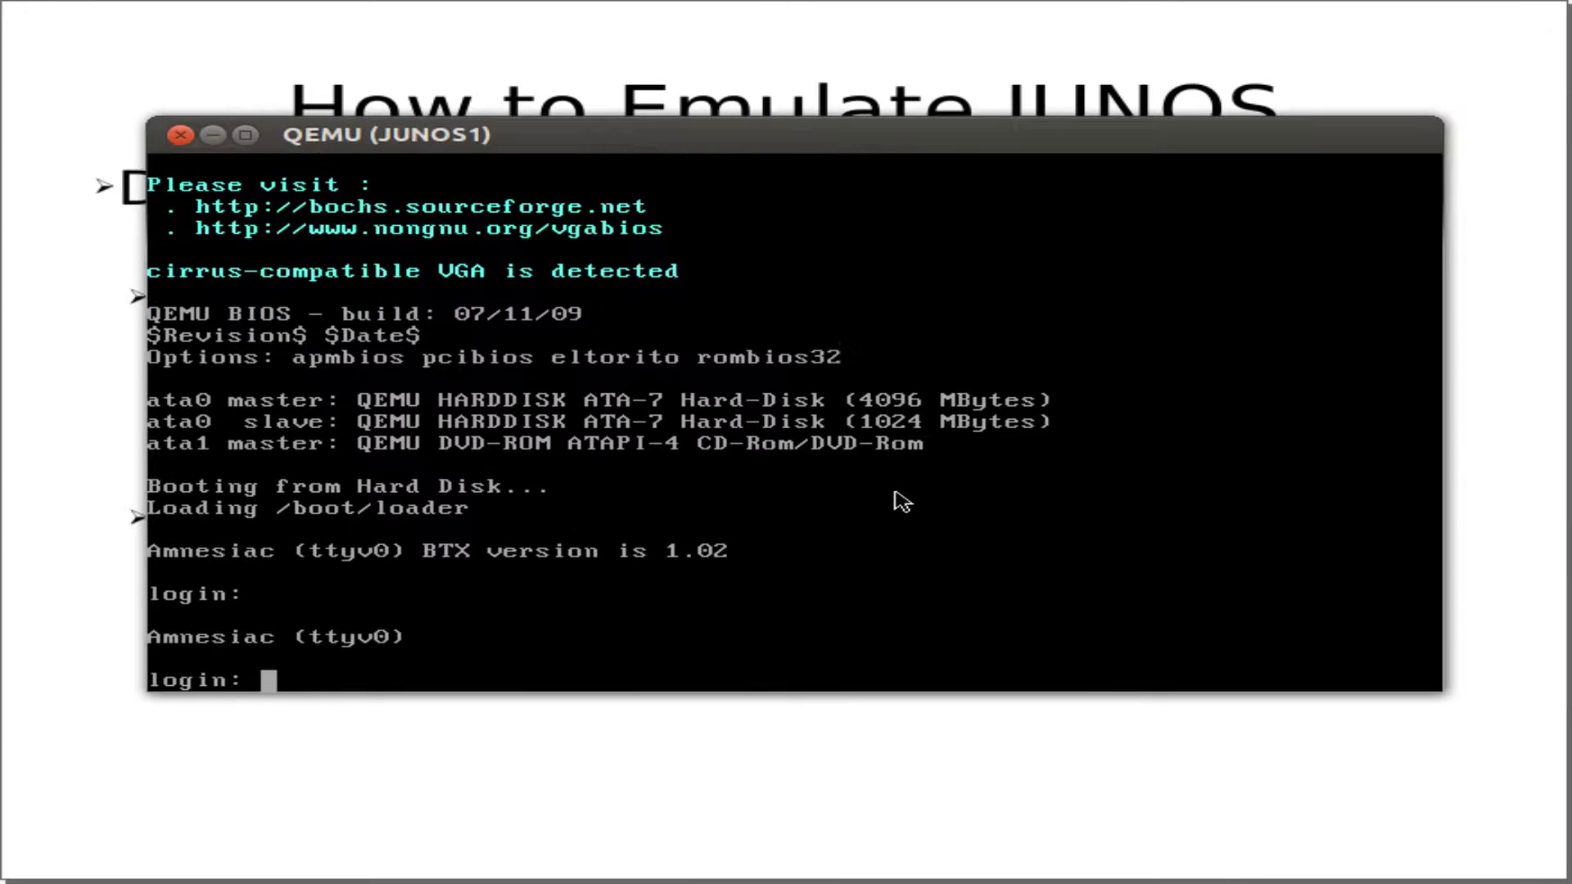
text(root)
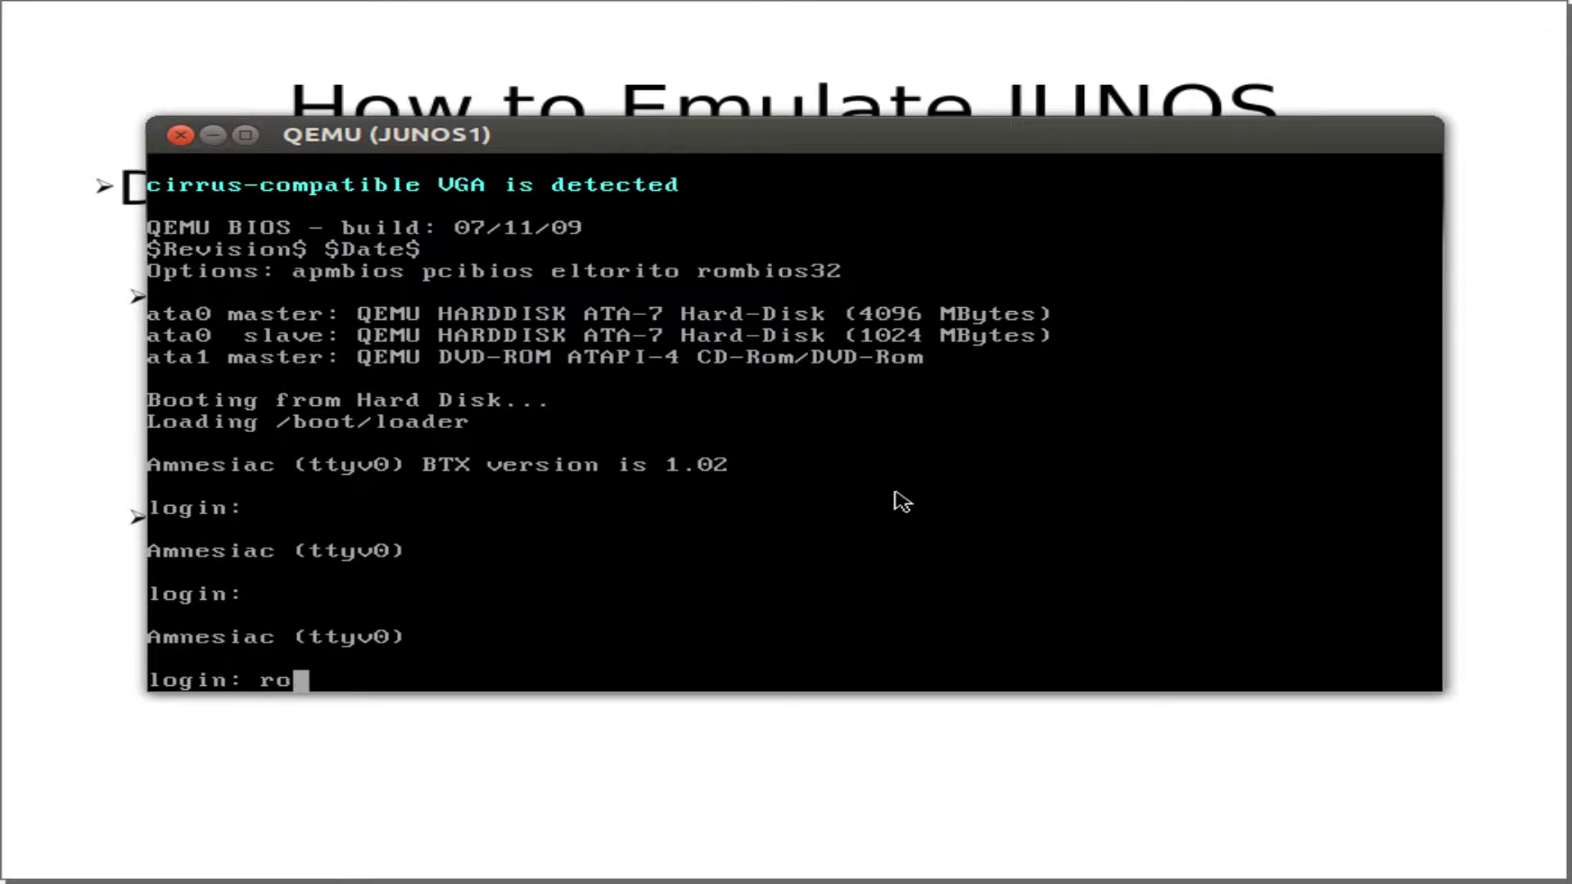
key(Return)
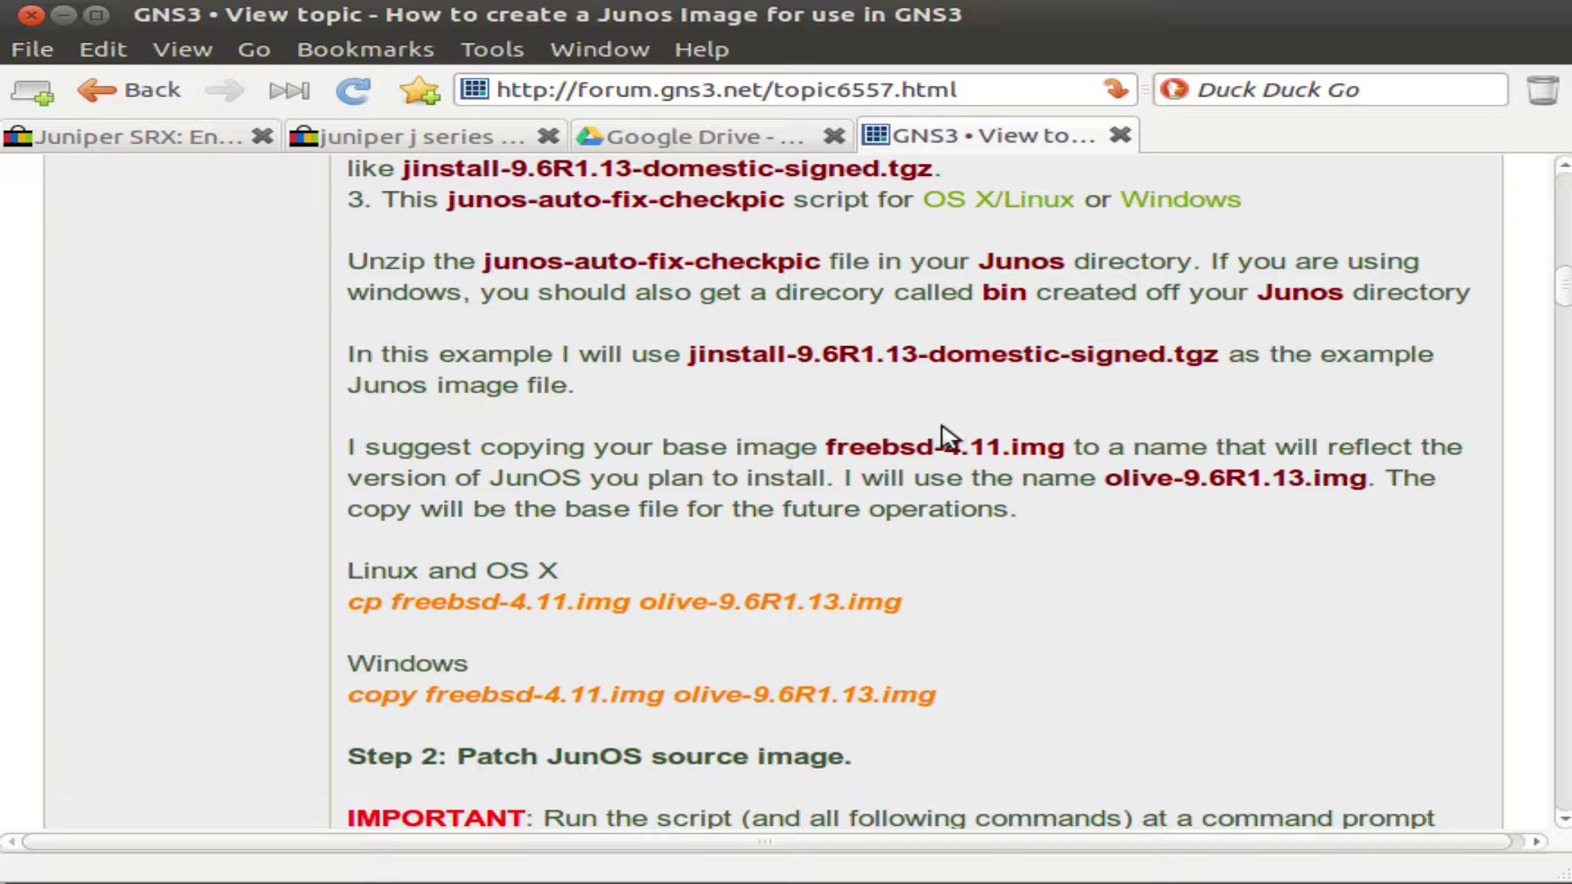
Show the Google Drive virus-scan warning for the Olive12.1R1.9 VirtualBox image.
click(747, 139)
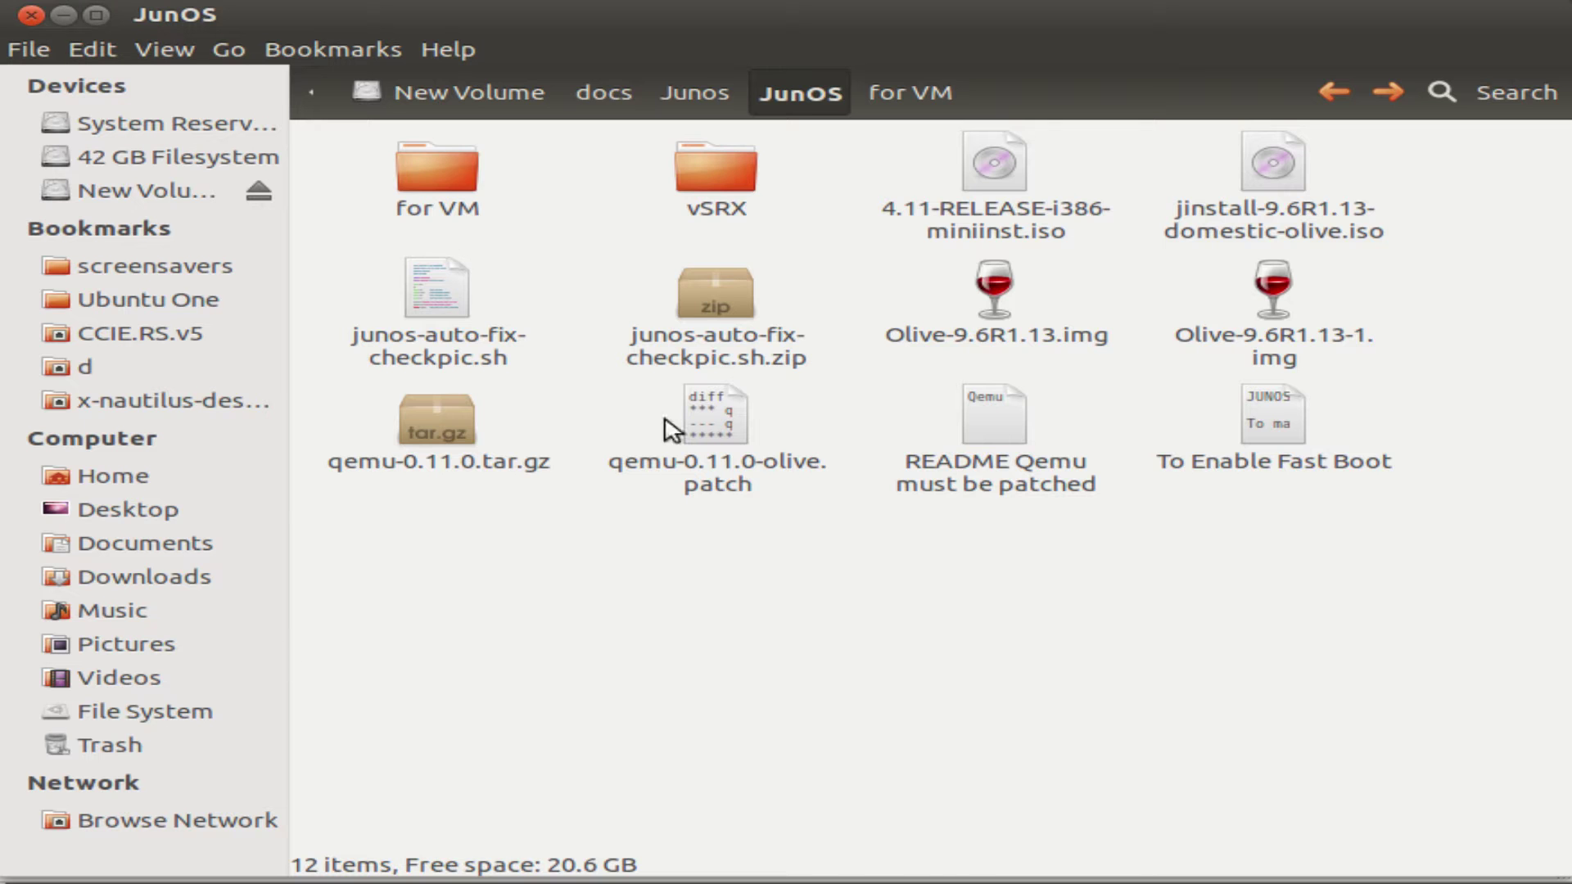
Enter the for VM folder and bring up the context menu for Junos.Olive.12.1R1.9.VBOX.ova.
double_click(440, 180)
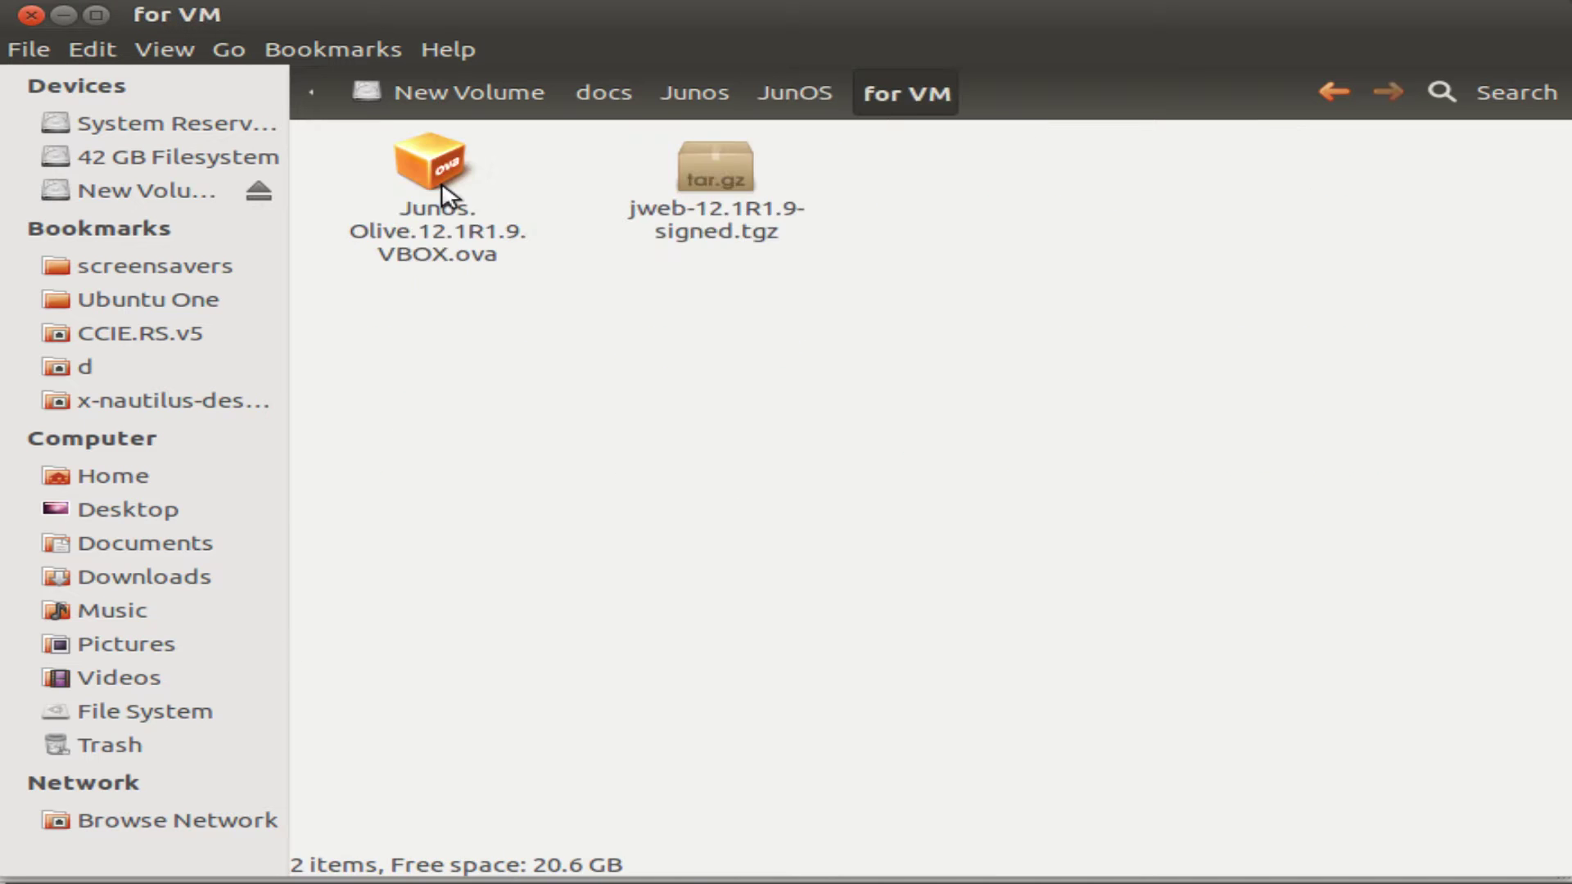
click(435, 246)
click(614, 507)
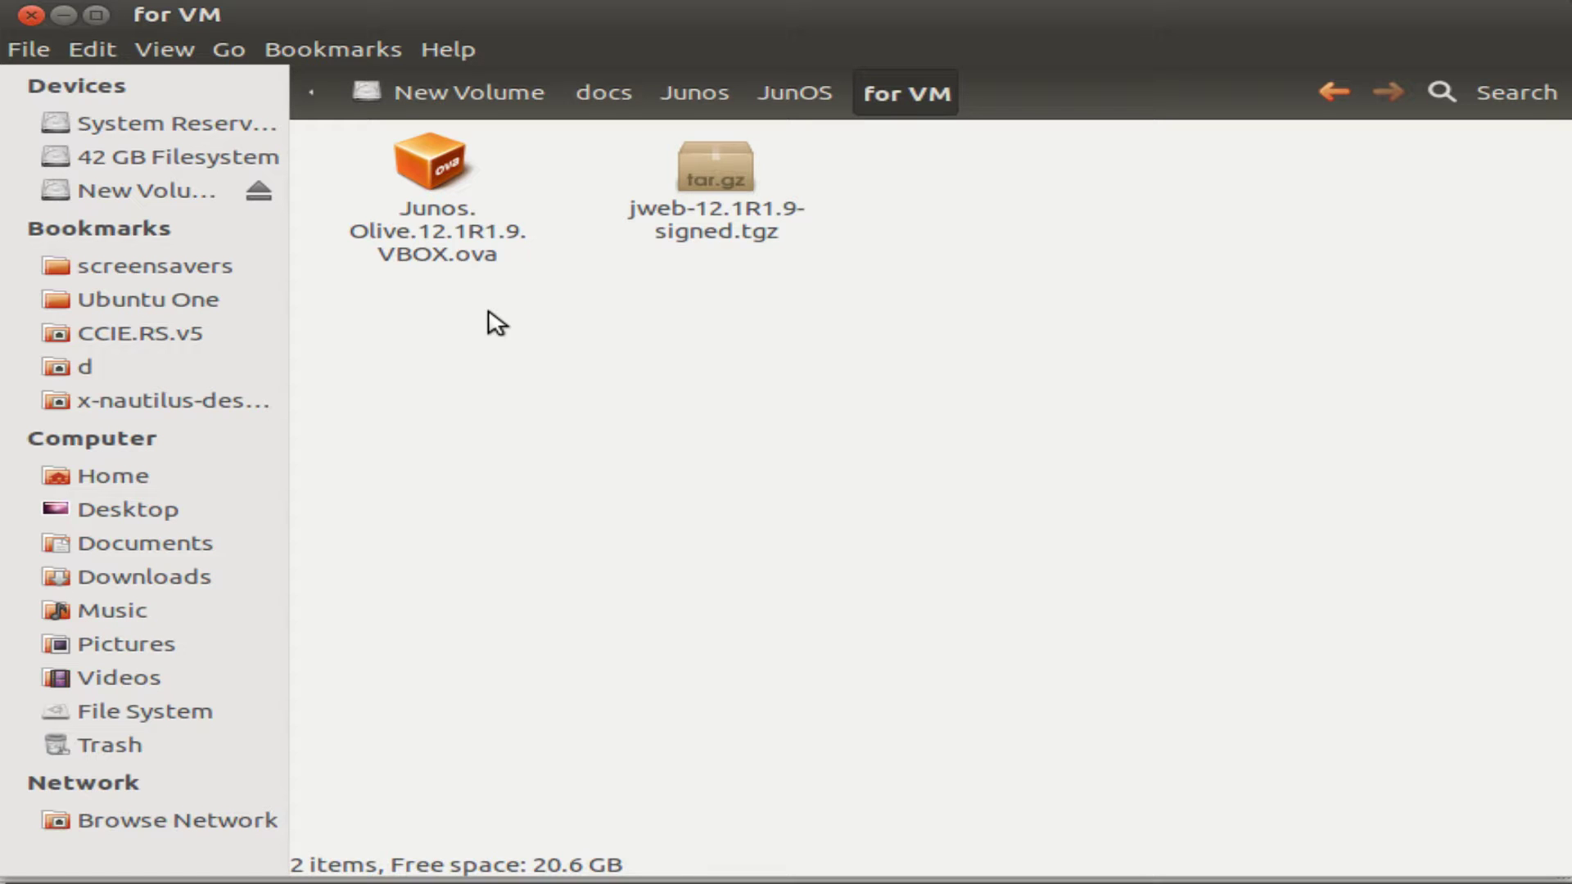
right_click(432, 228)
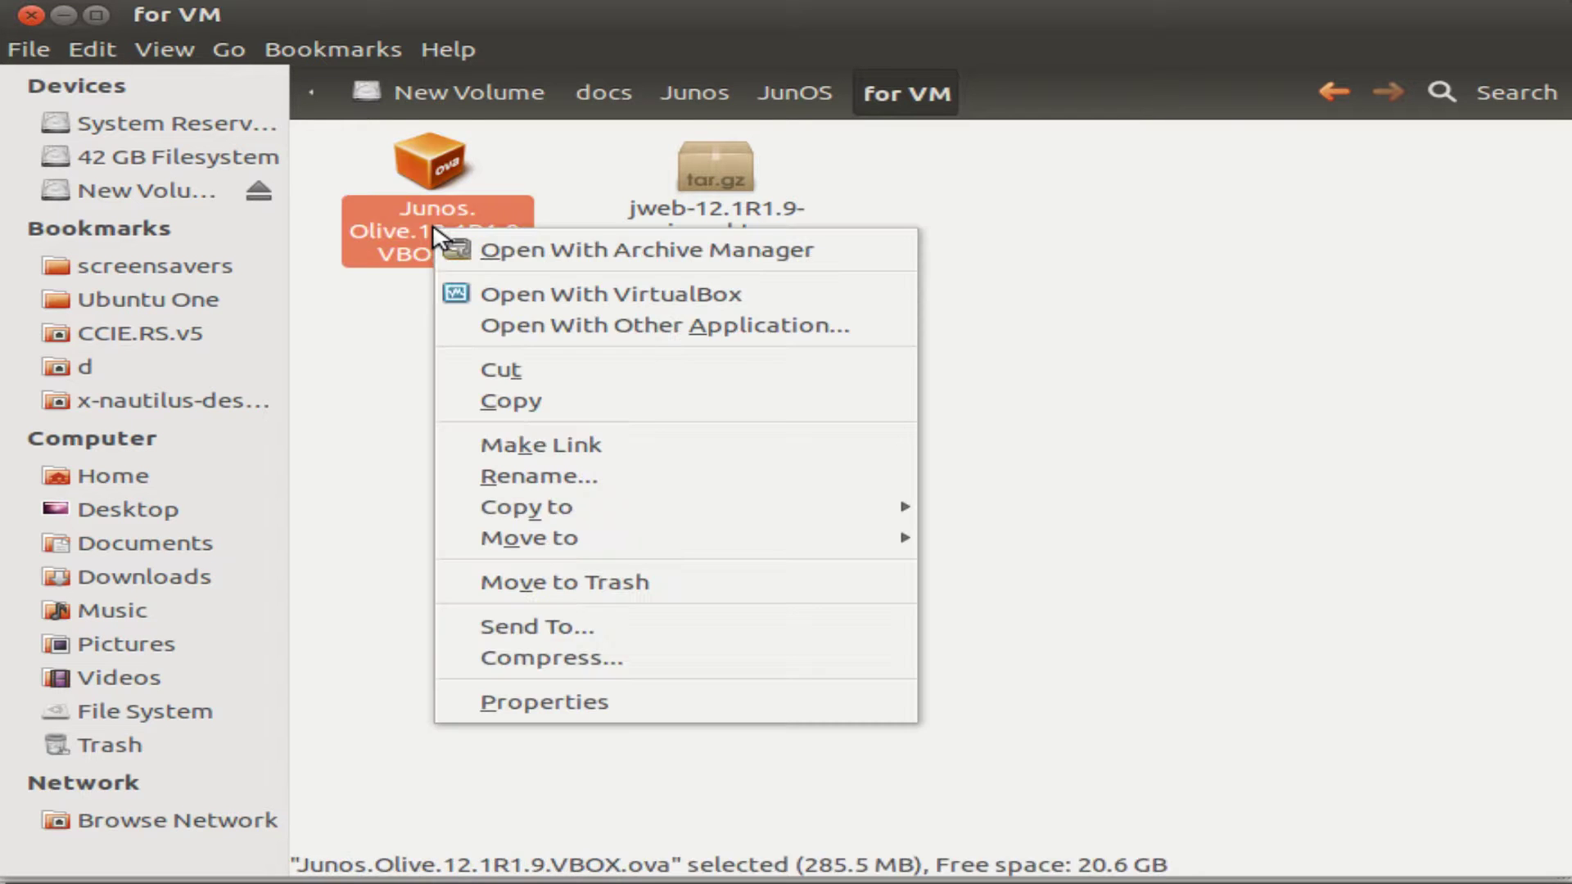
Extract JunOS Olive-disk1.vmdk from the .ova via Archive Manager into the for VM folder.
click(568, 263)
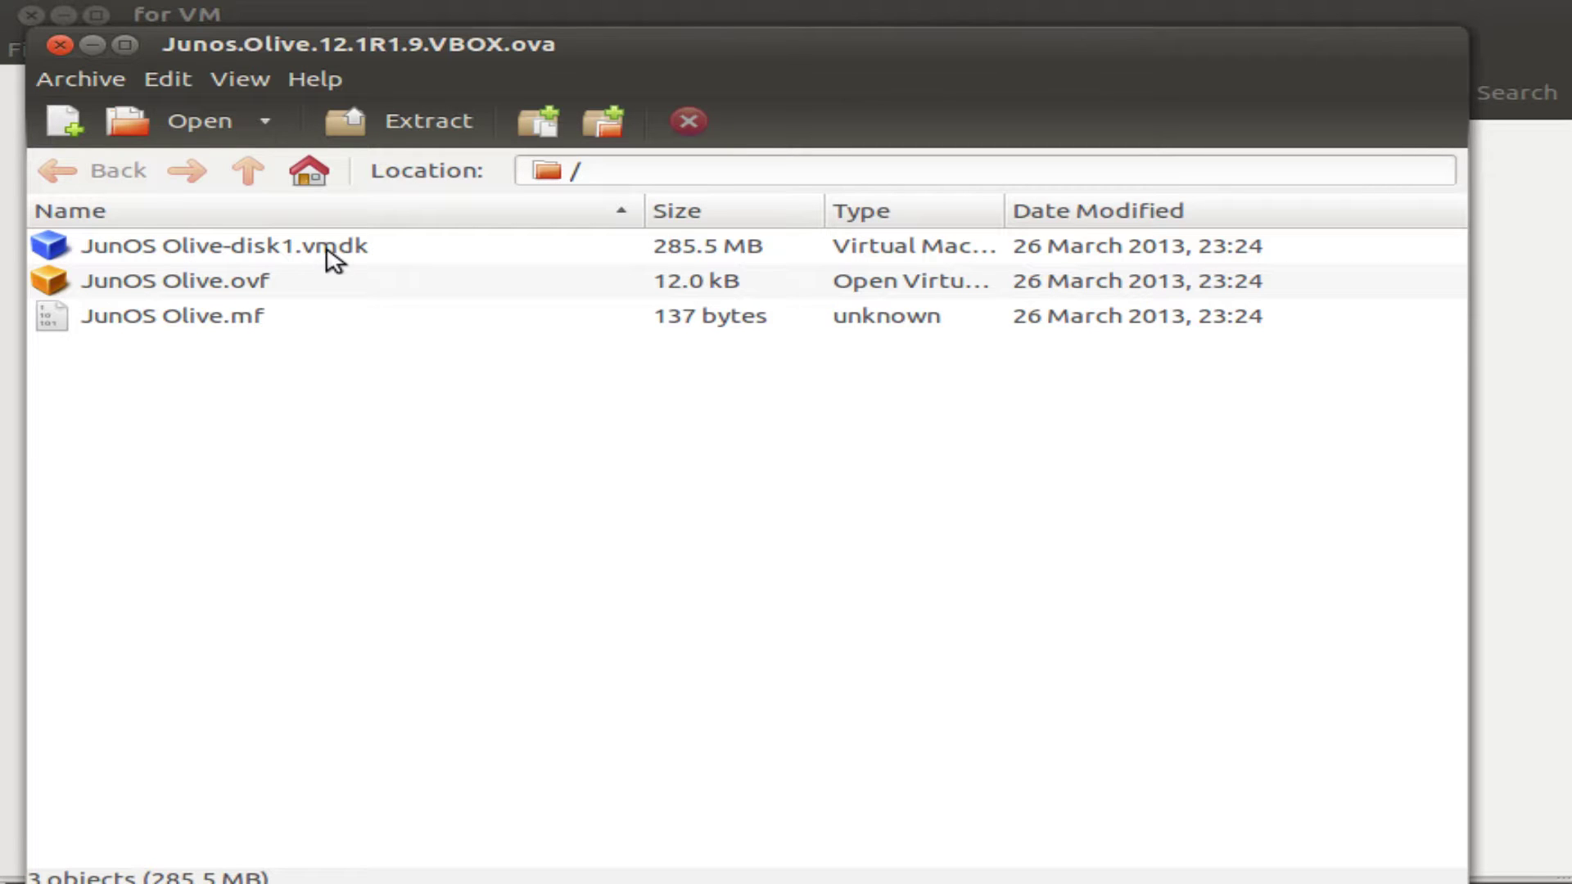
drag(332, 253, 1512, 379)
click(1512, 379)
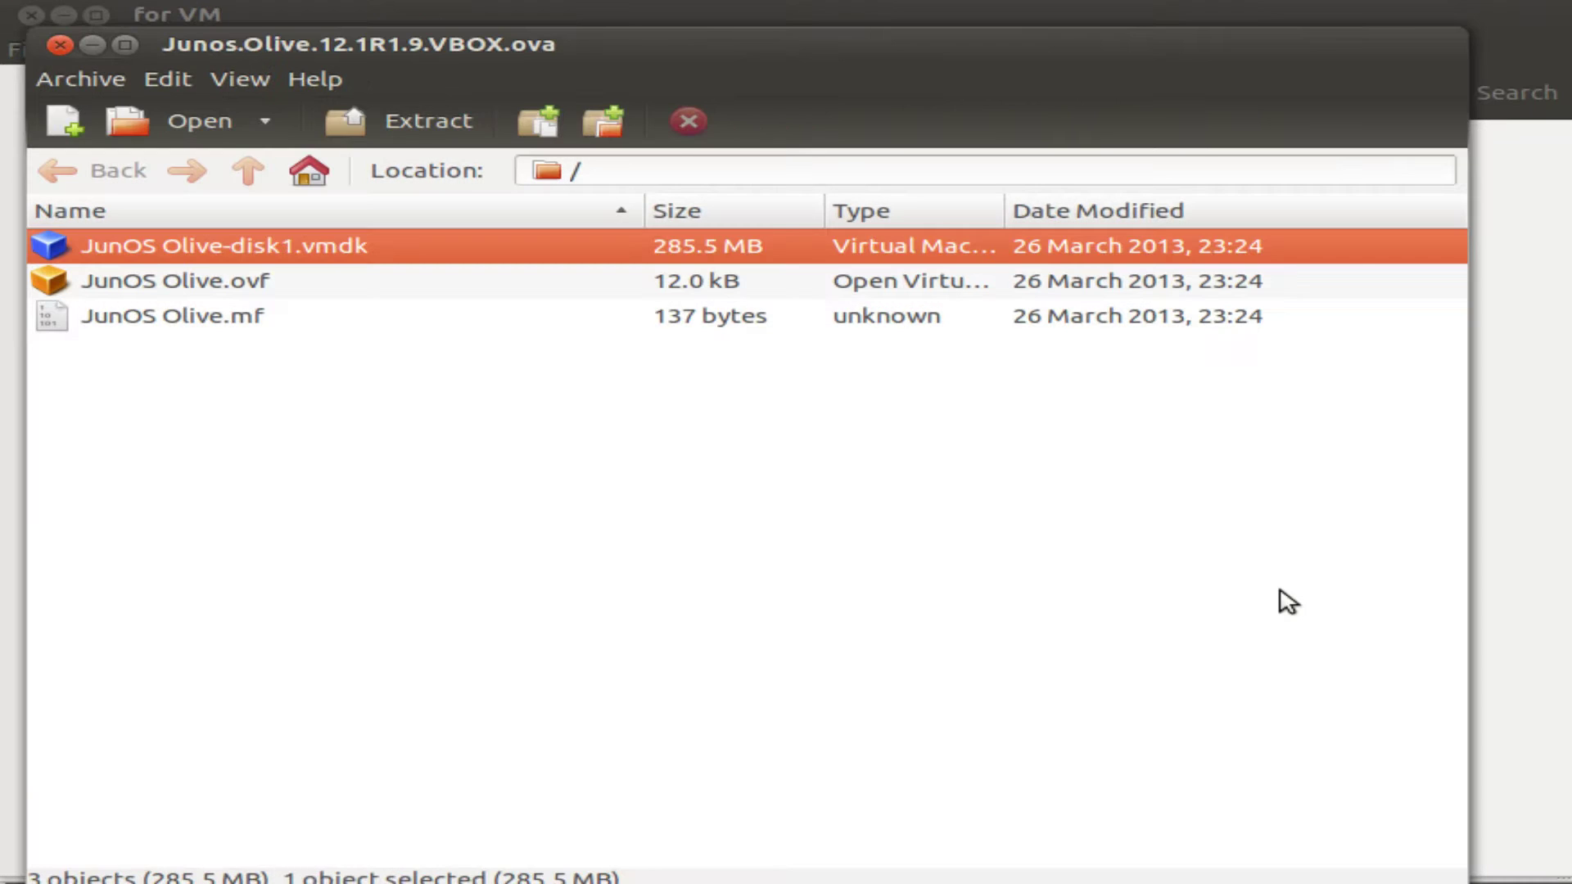
Check the extracted vmdk alongside the .ova, then launch VirtualBox Manager.
click(1502, 579)
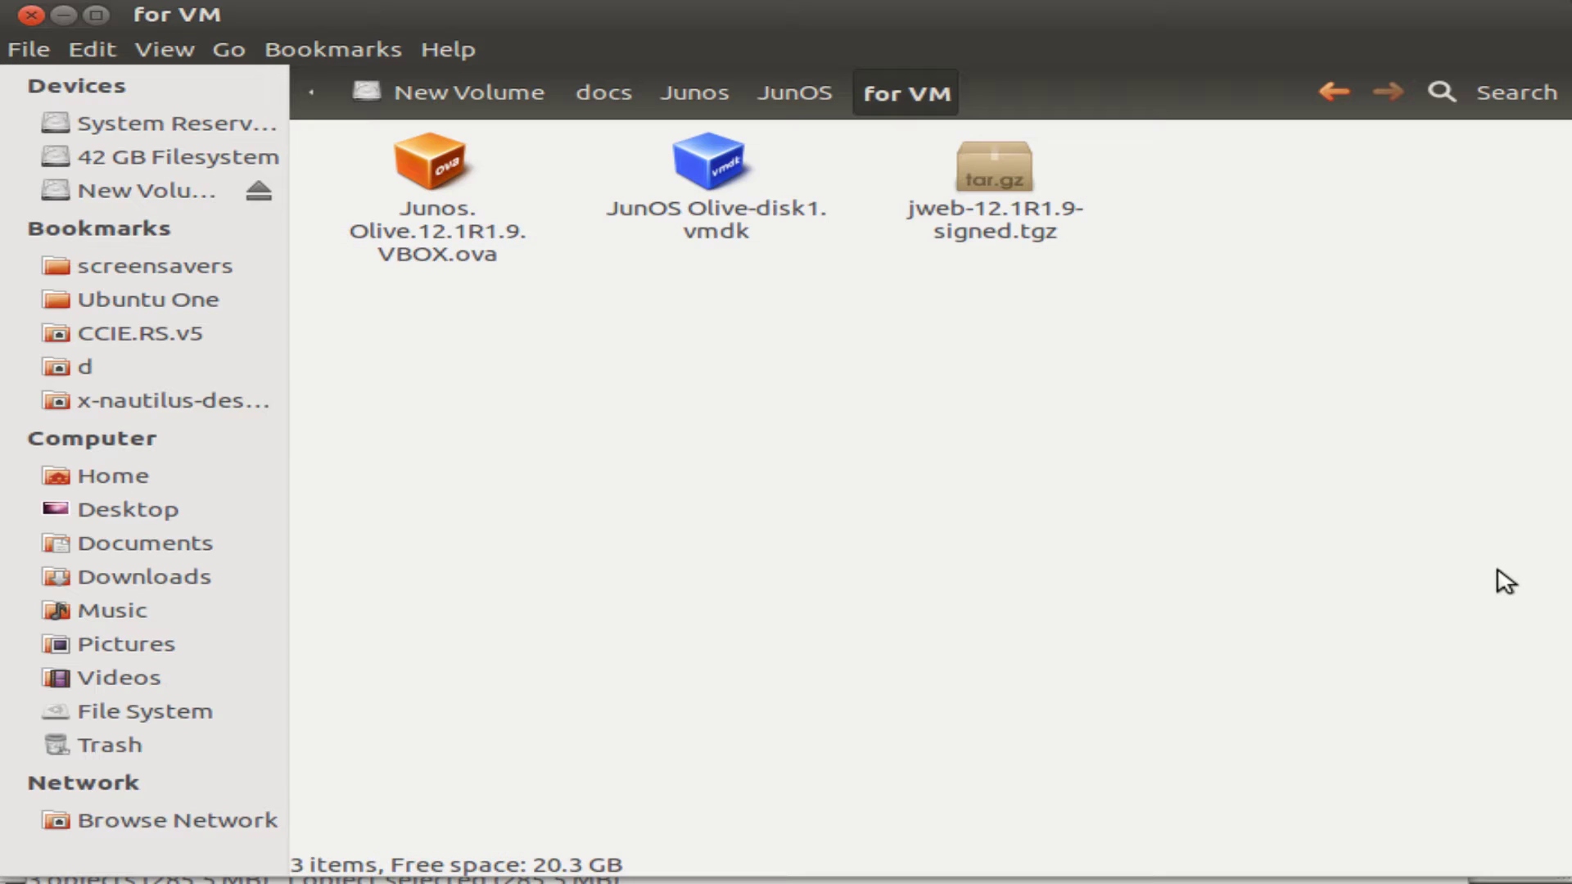
click(711, 185)
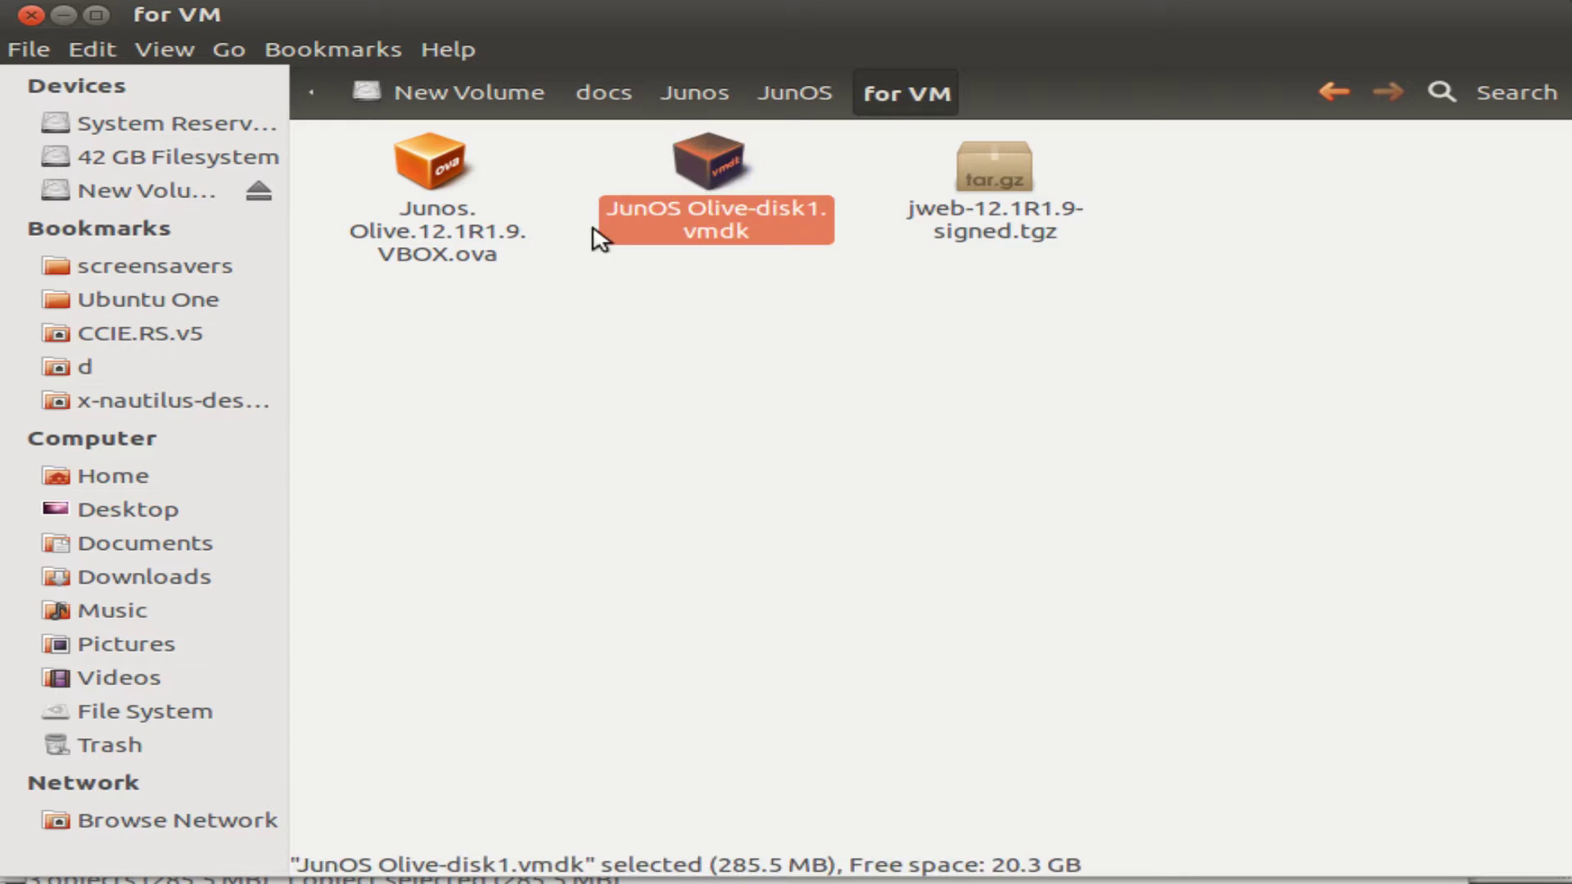
click(432, 240)
click(868, 427)
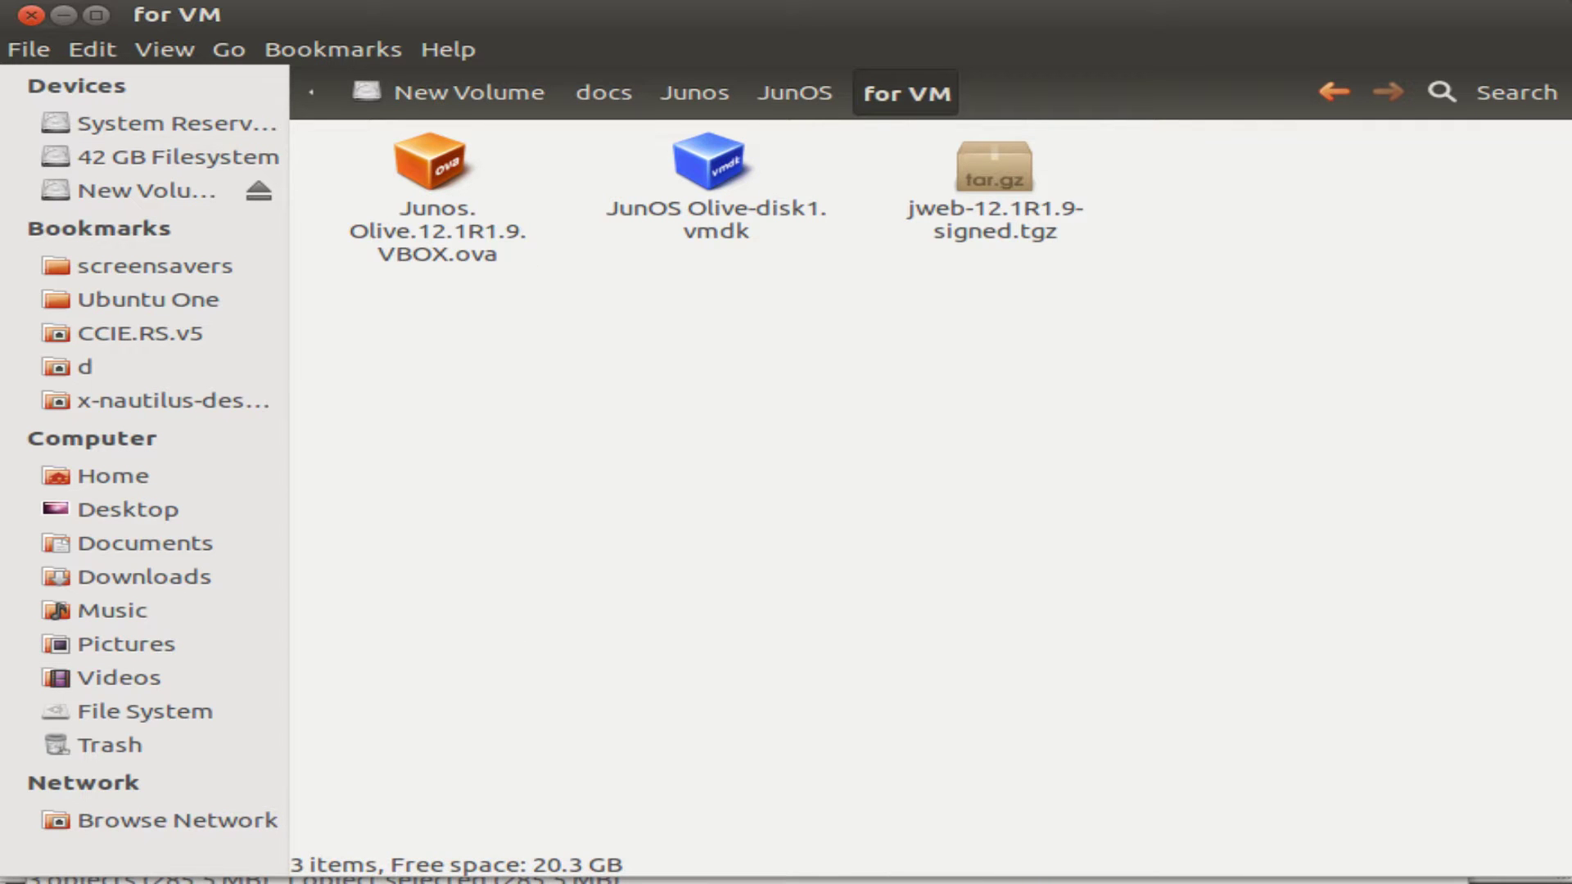
click(98, 877)
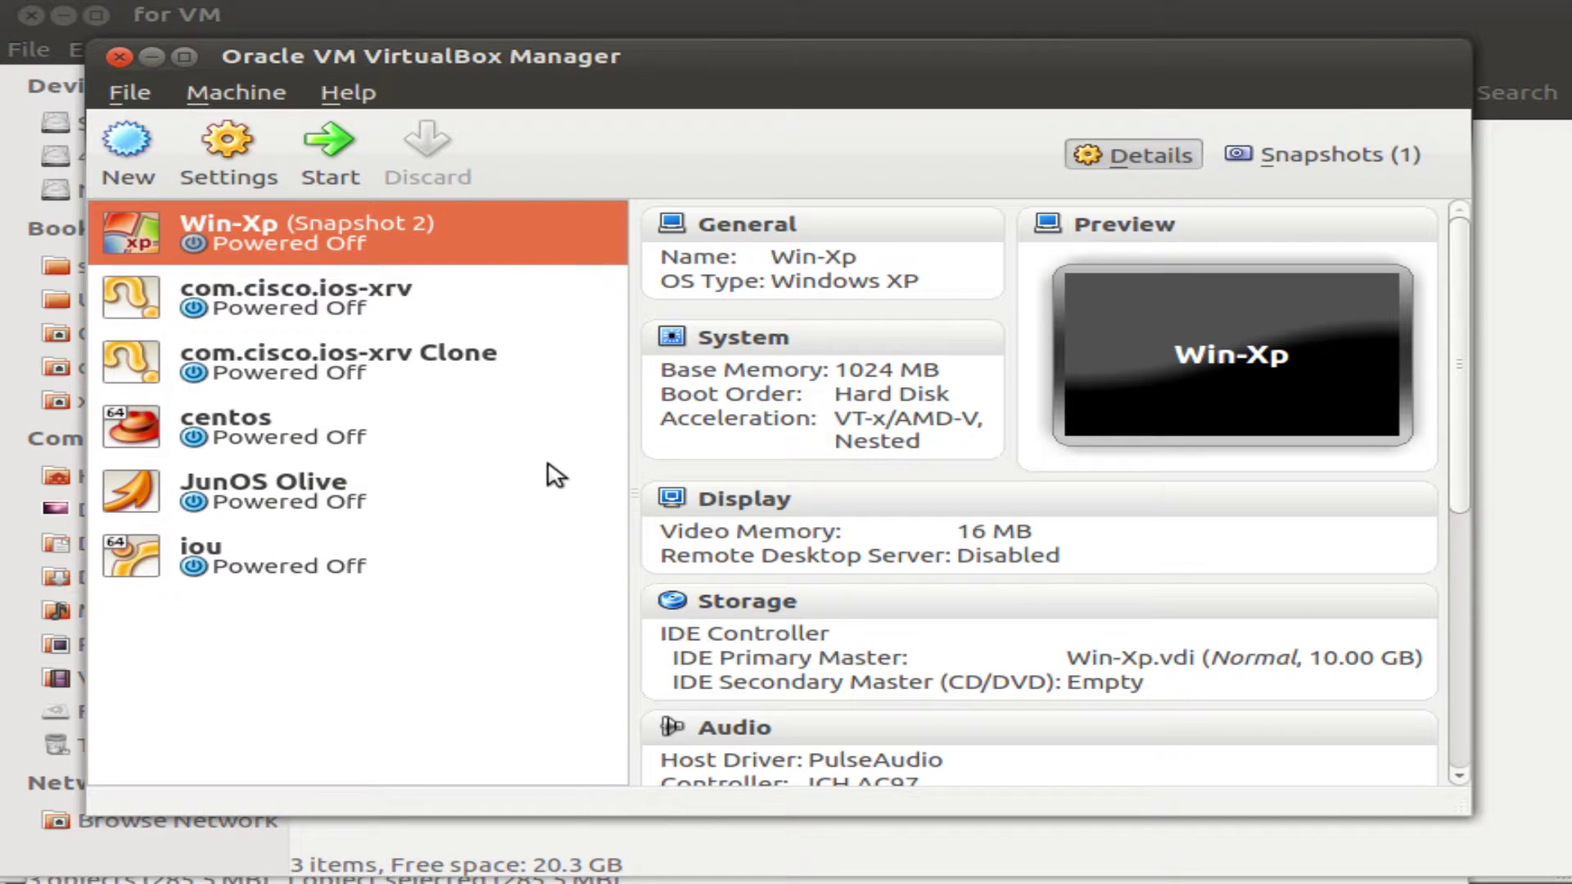
Start a new virtual machine named Juniper with a BSD operating system type.
click(132, 153)
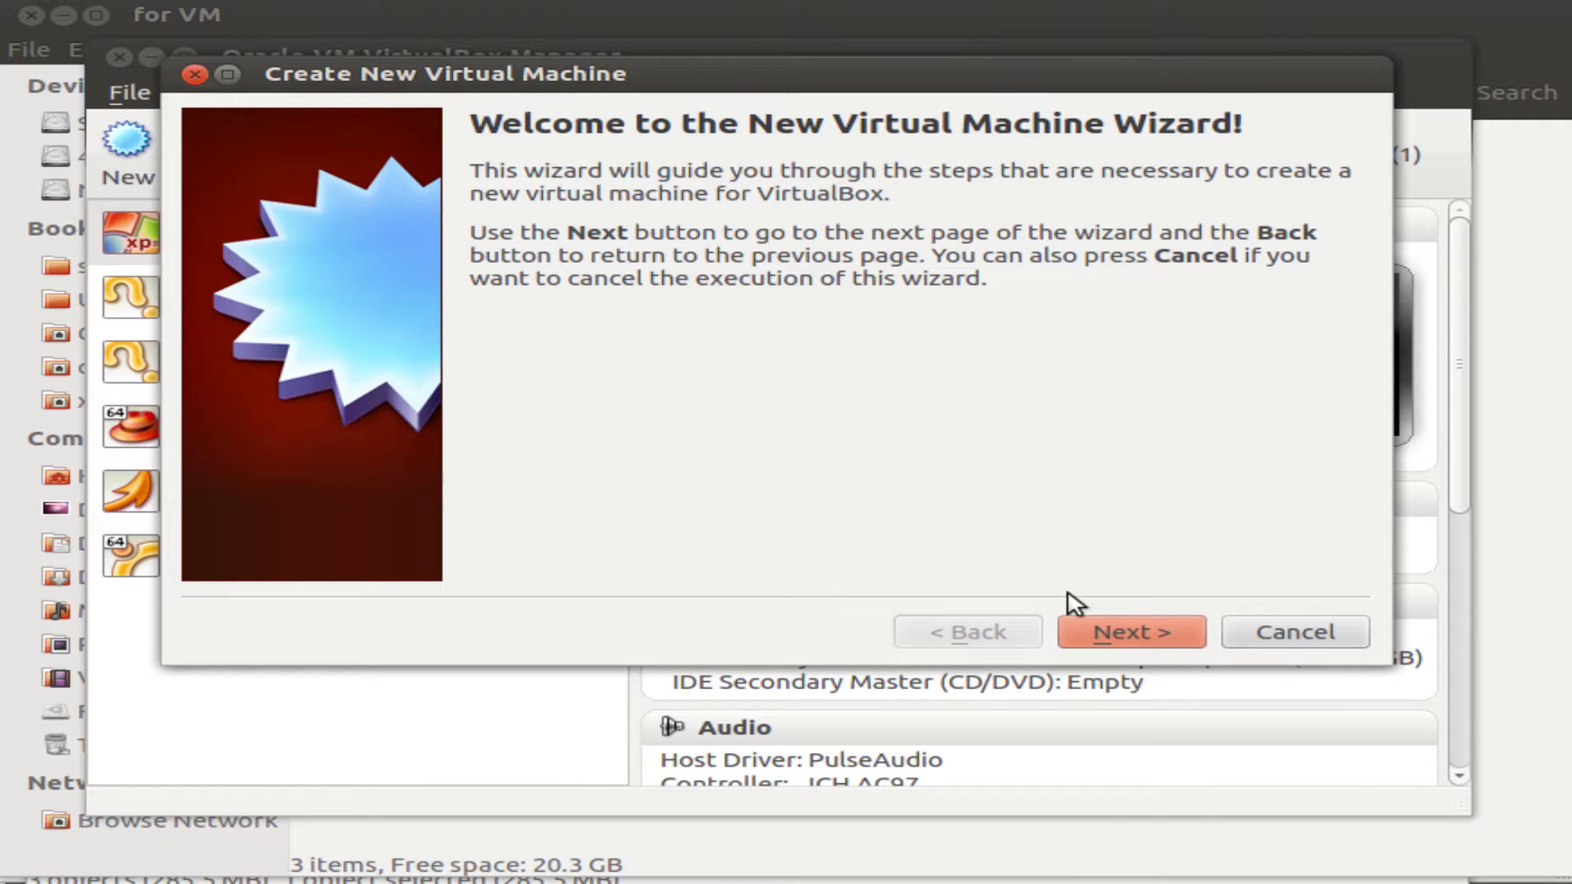
click(1148, 636)
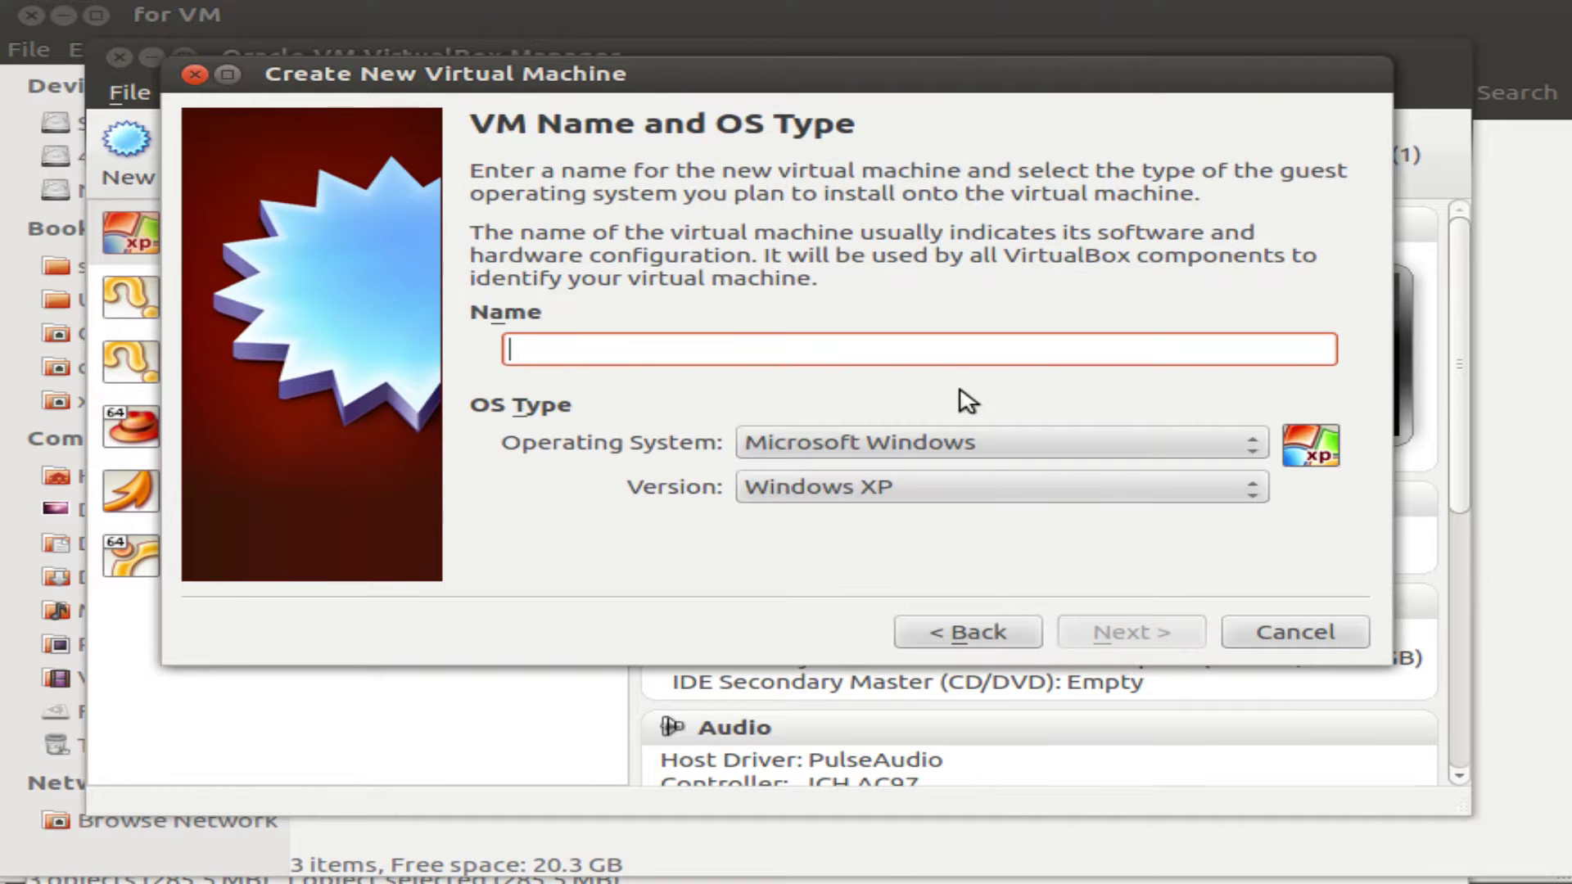
text(Juniper)
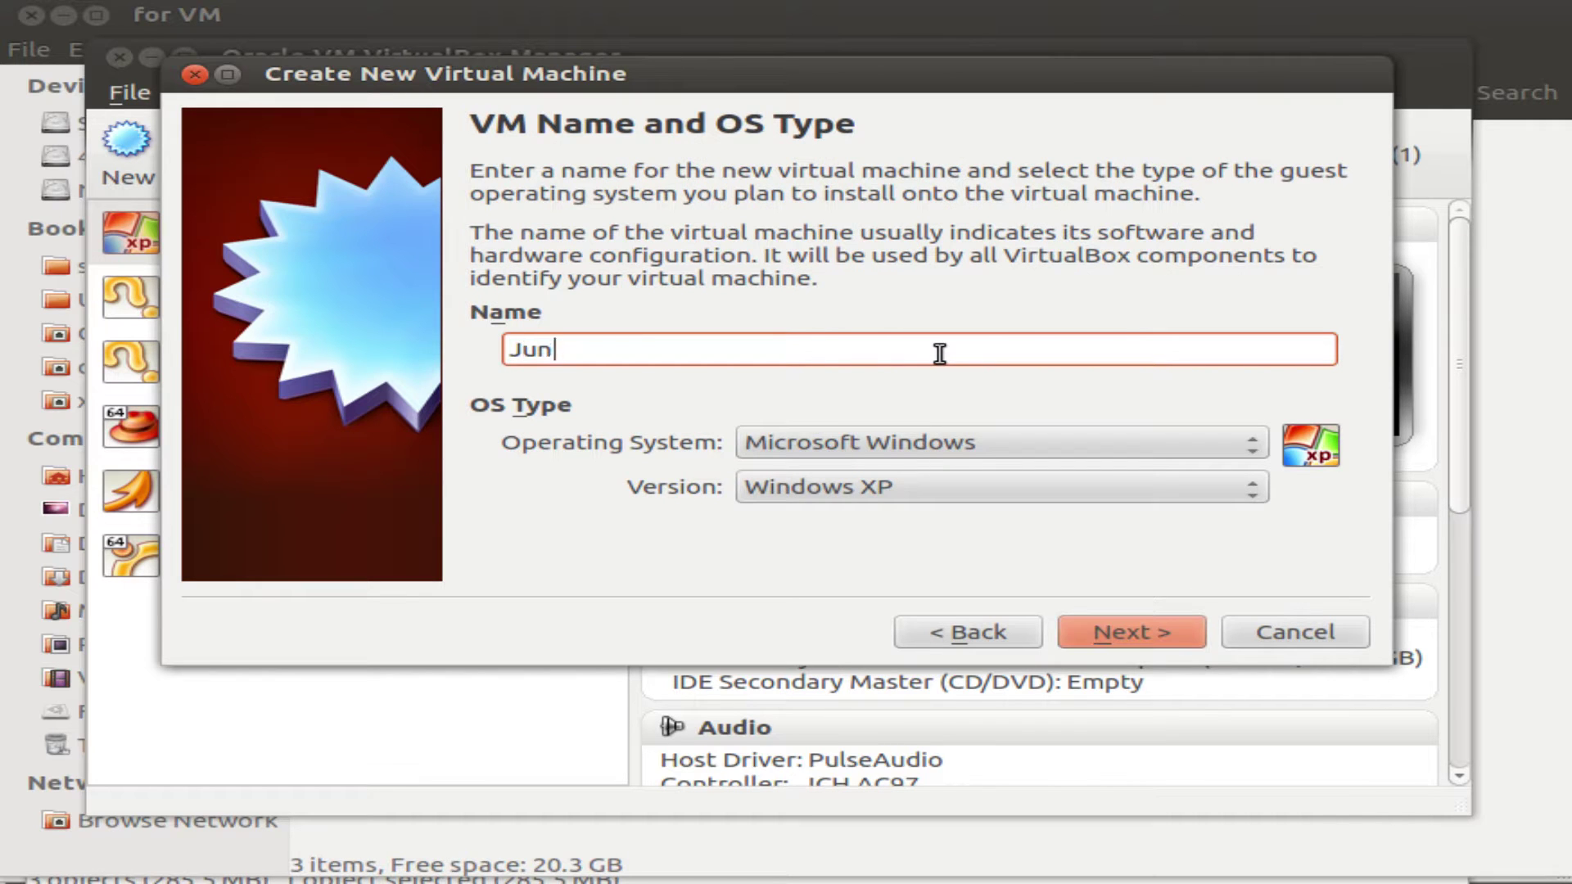
click(977, 453)
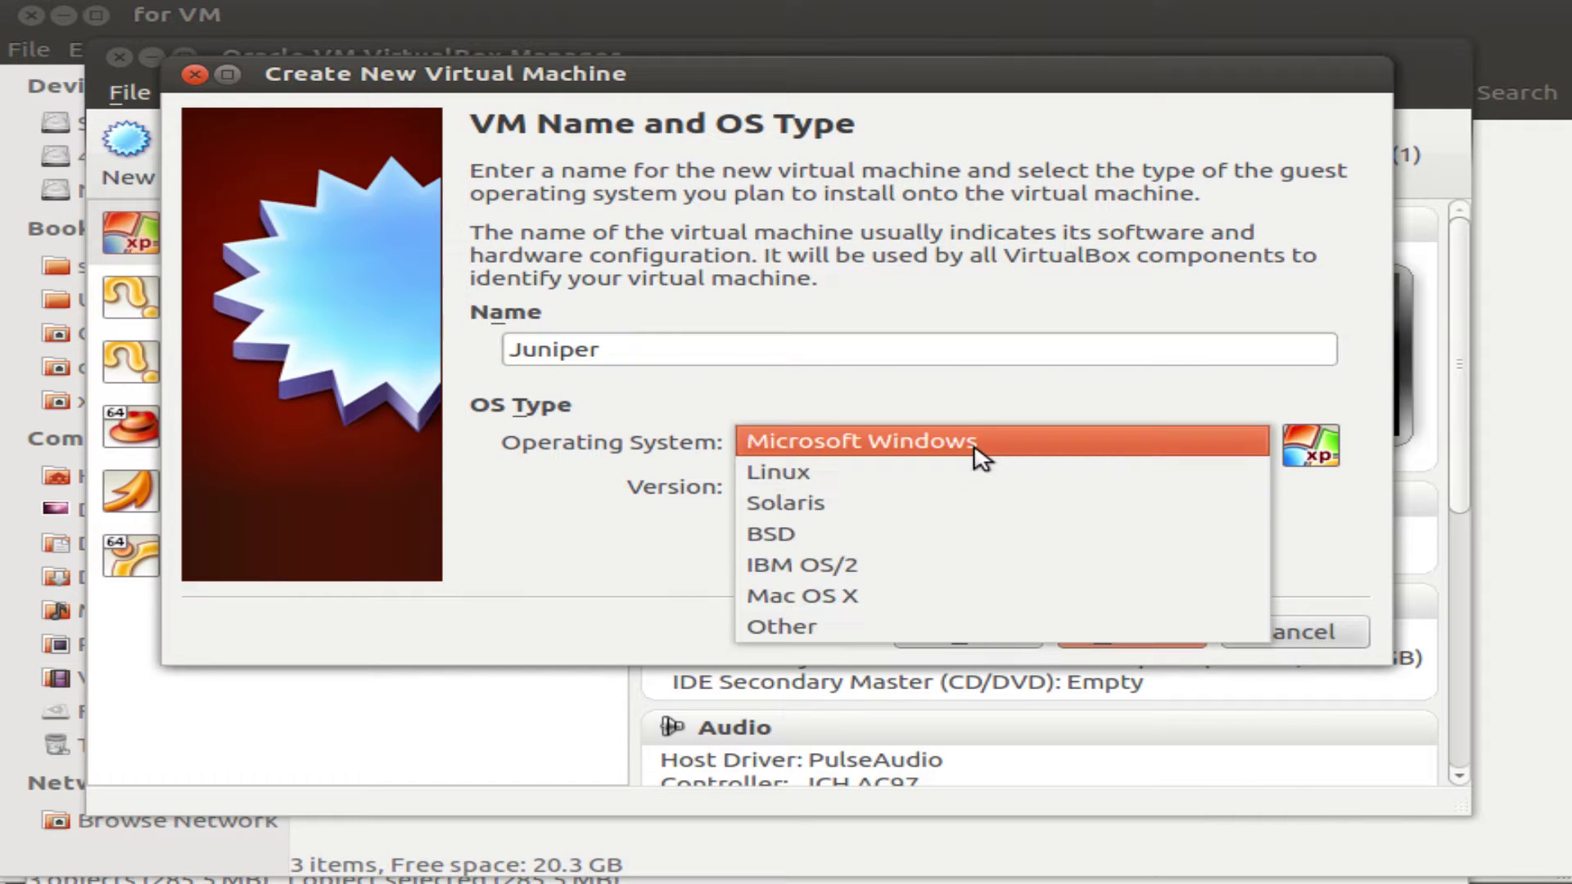
click(954, 536)
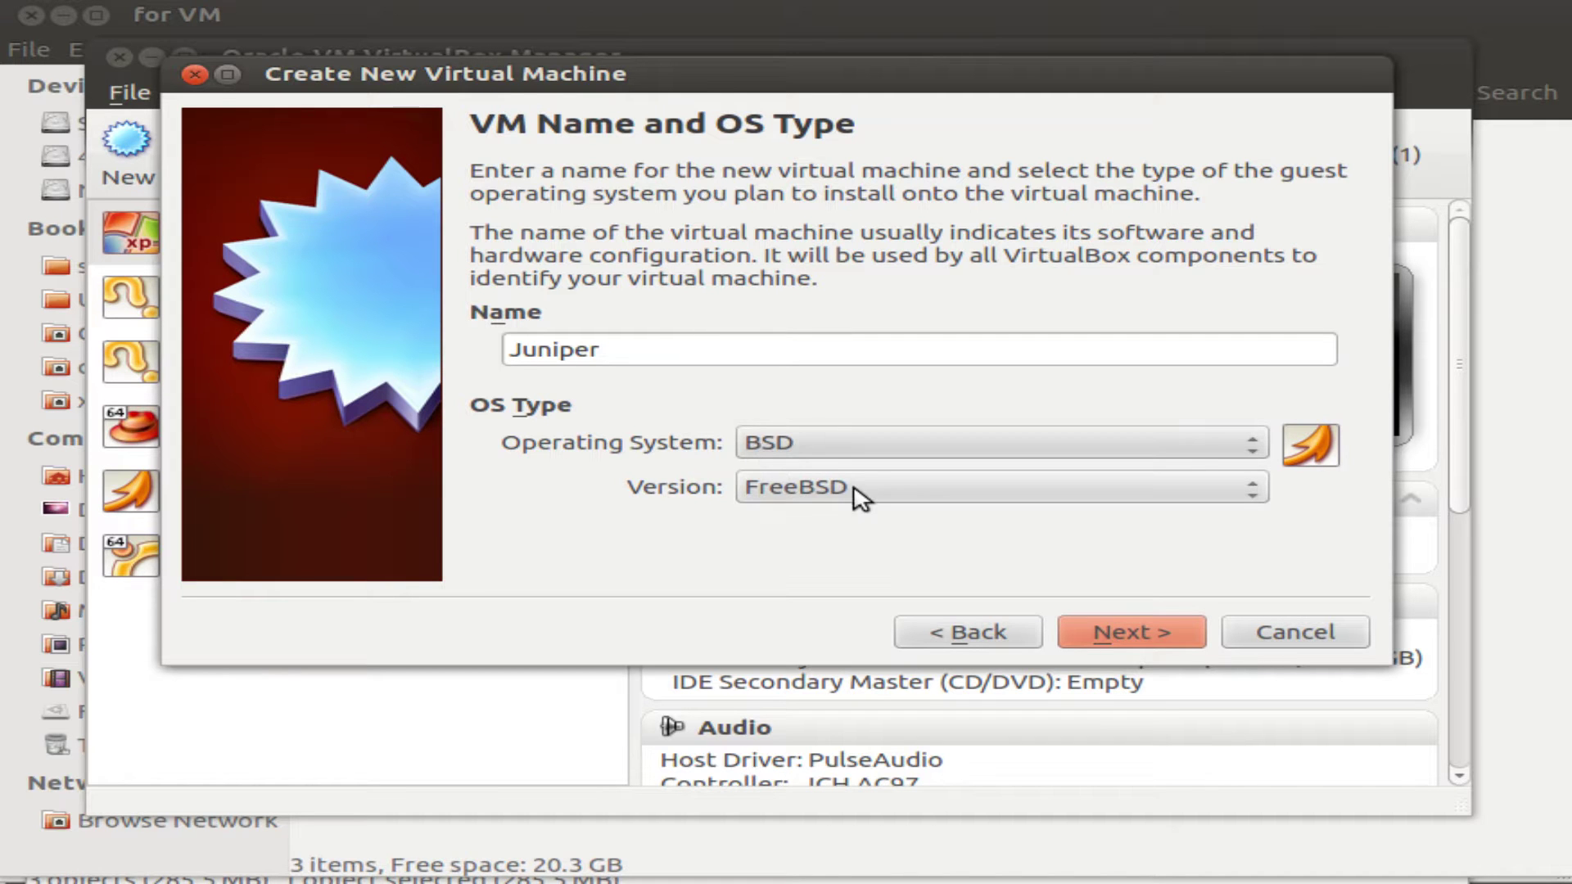
Give the Juniper machine 1024 MB base memory and begin creating a new virtual hard disk.
click(1120, 635)
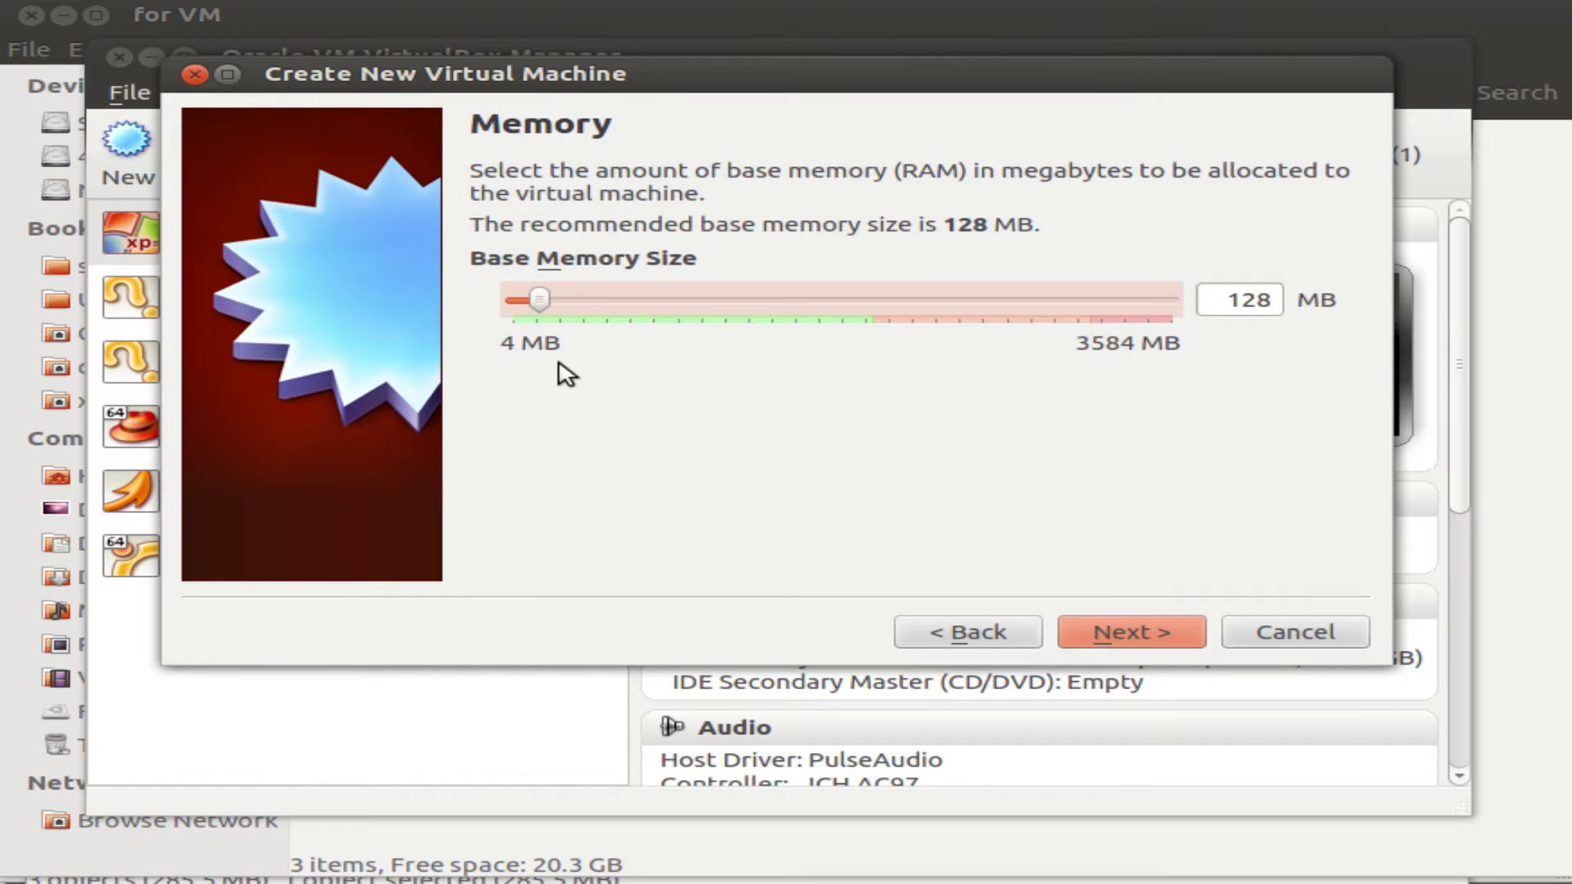
drag(541, 301, 705, 301)
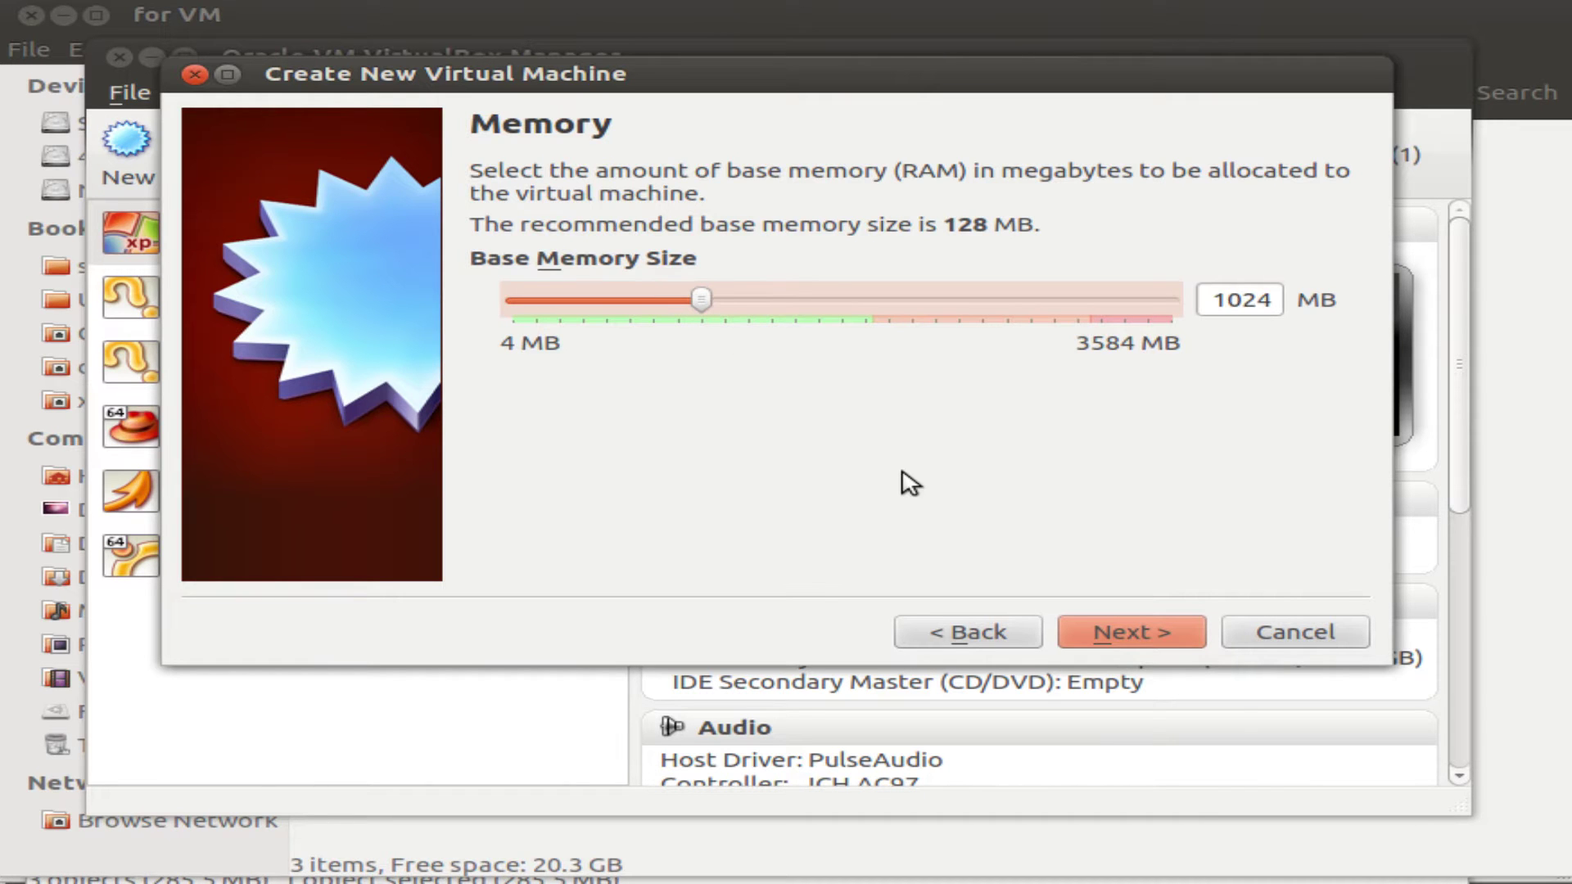
click(1128, 631)
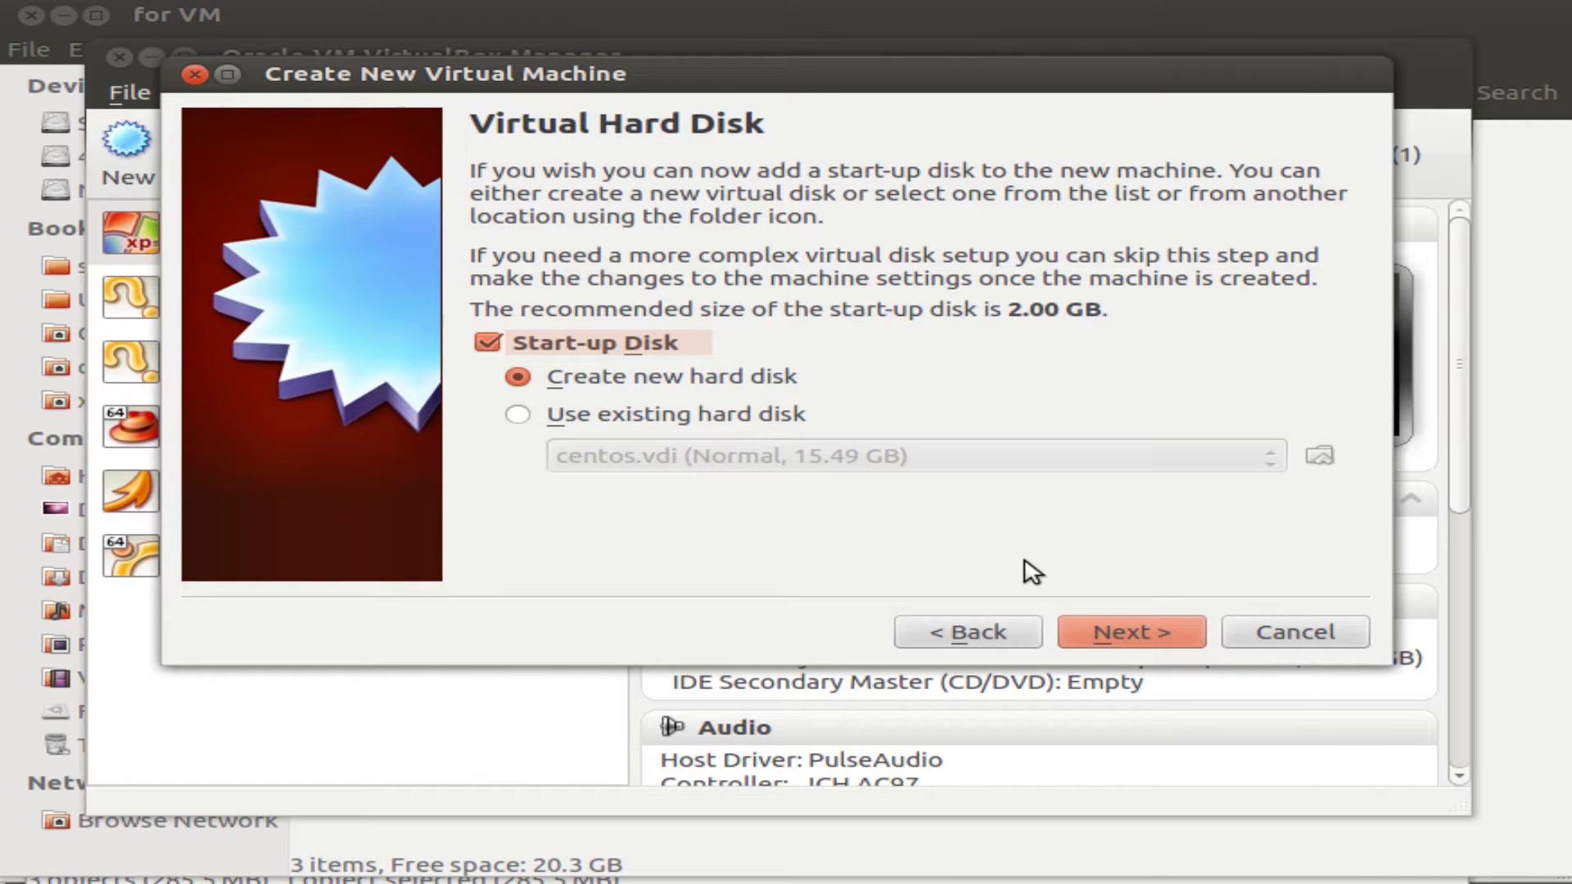
click(1143, 632)
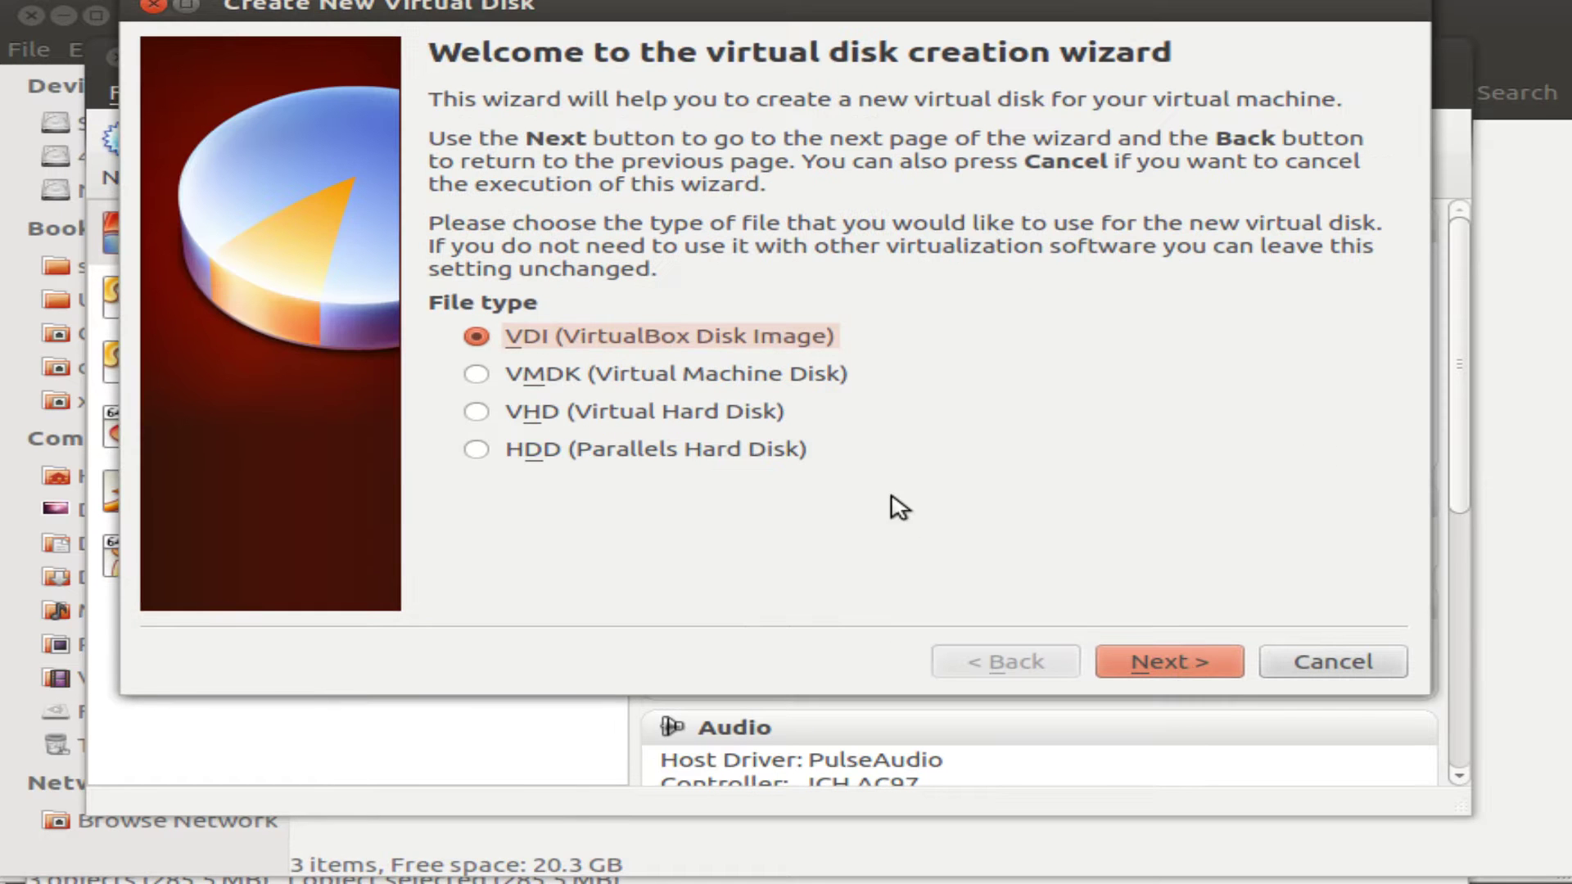
Set up the new disk as a dynamically allocated 2.00 GB VMDK named Juniper.
click(721, 381)
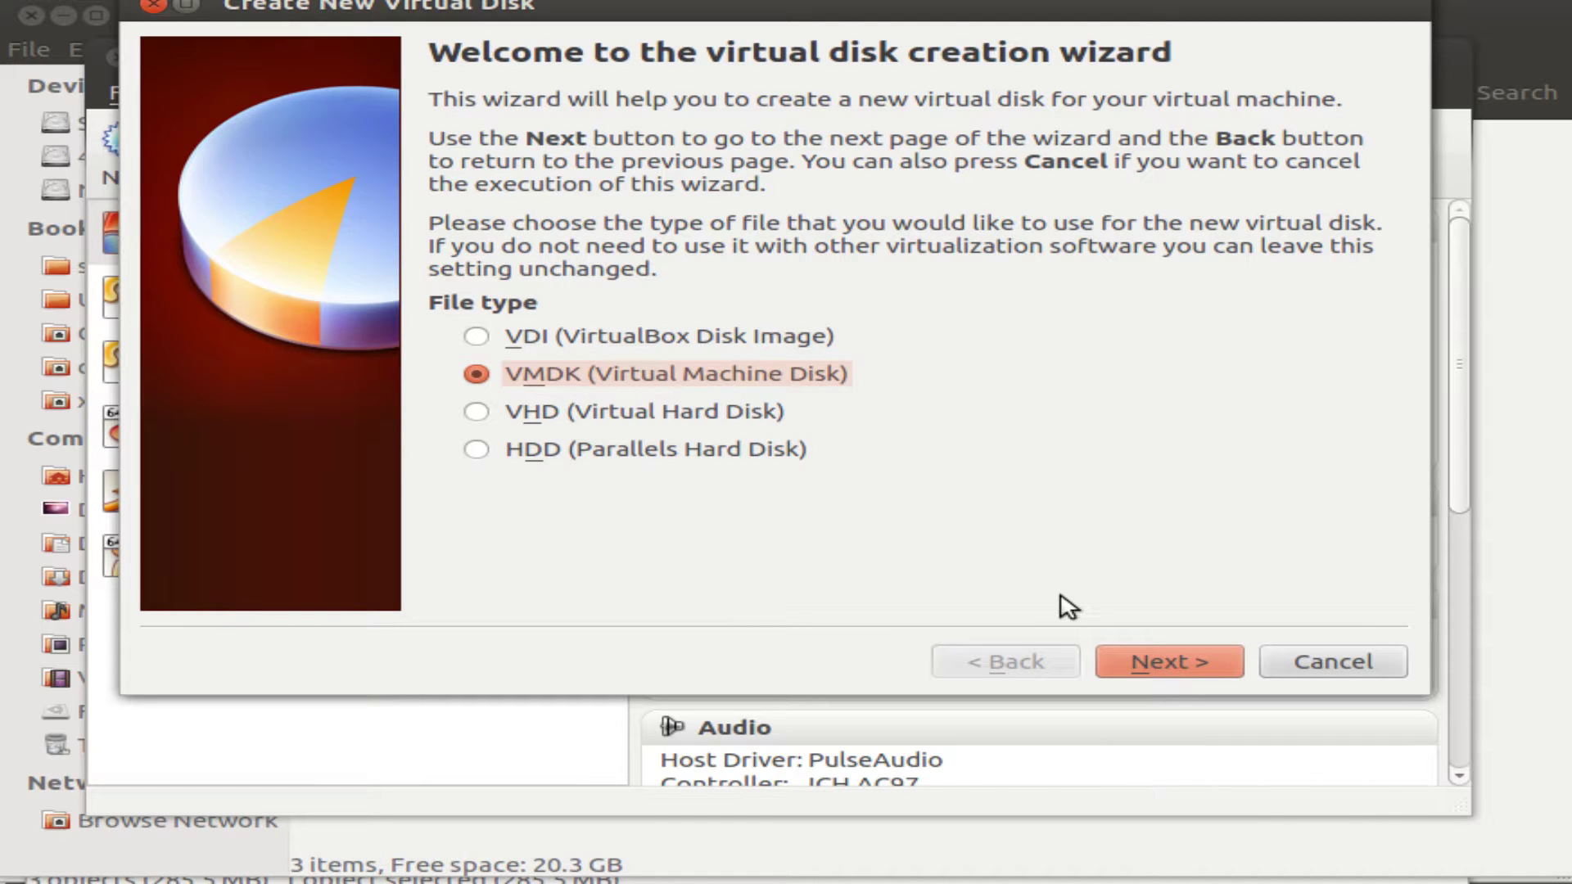
click(1521, 550)
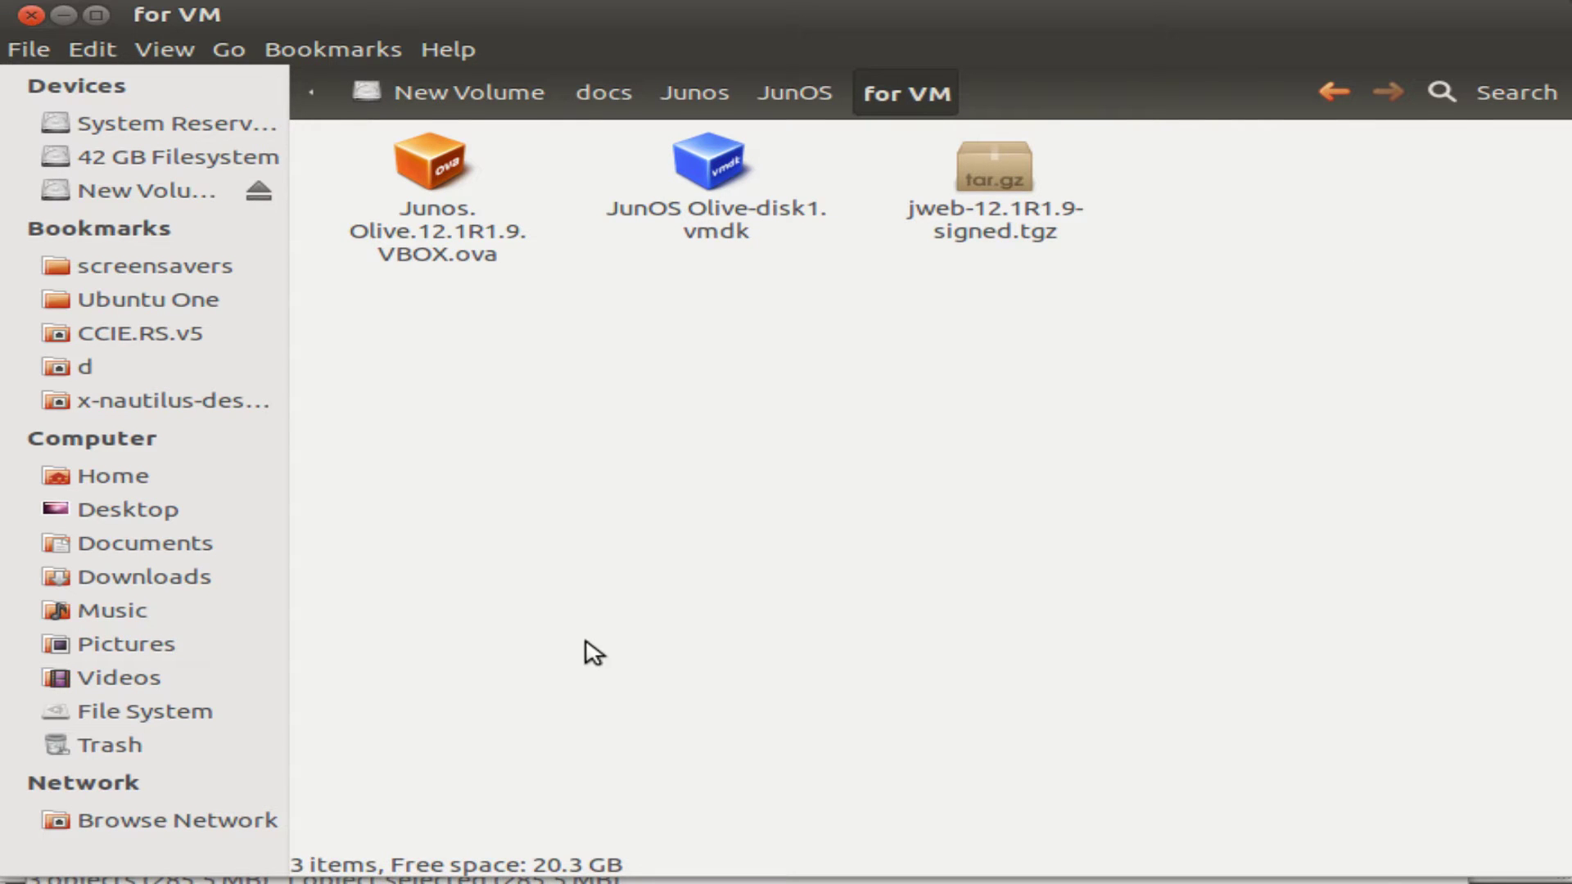
key(alt+Tab)
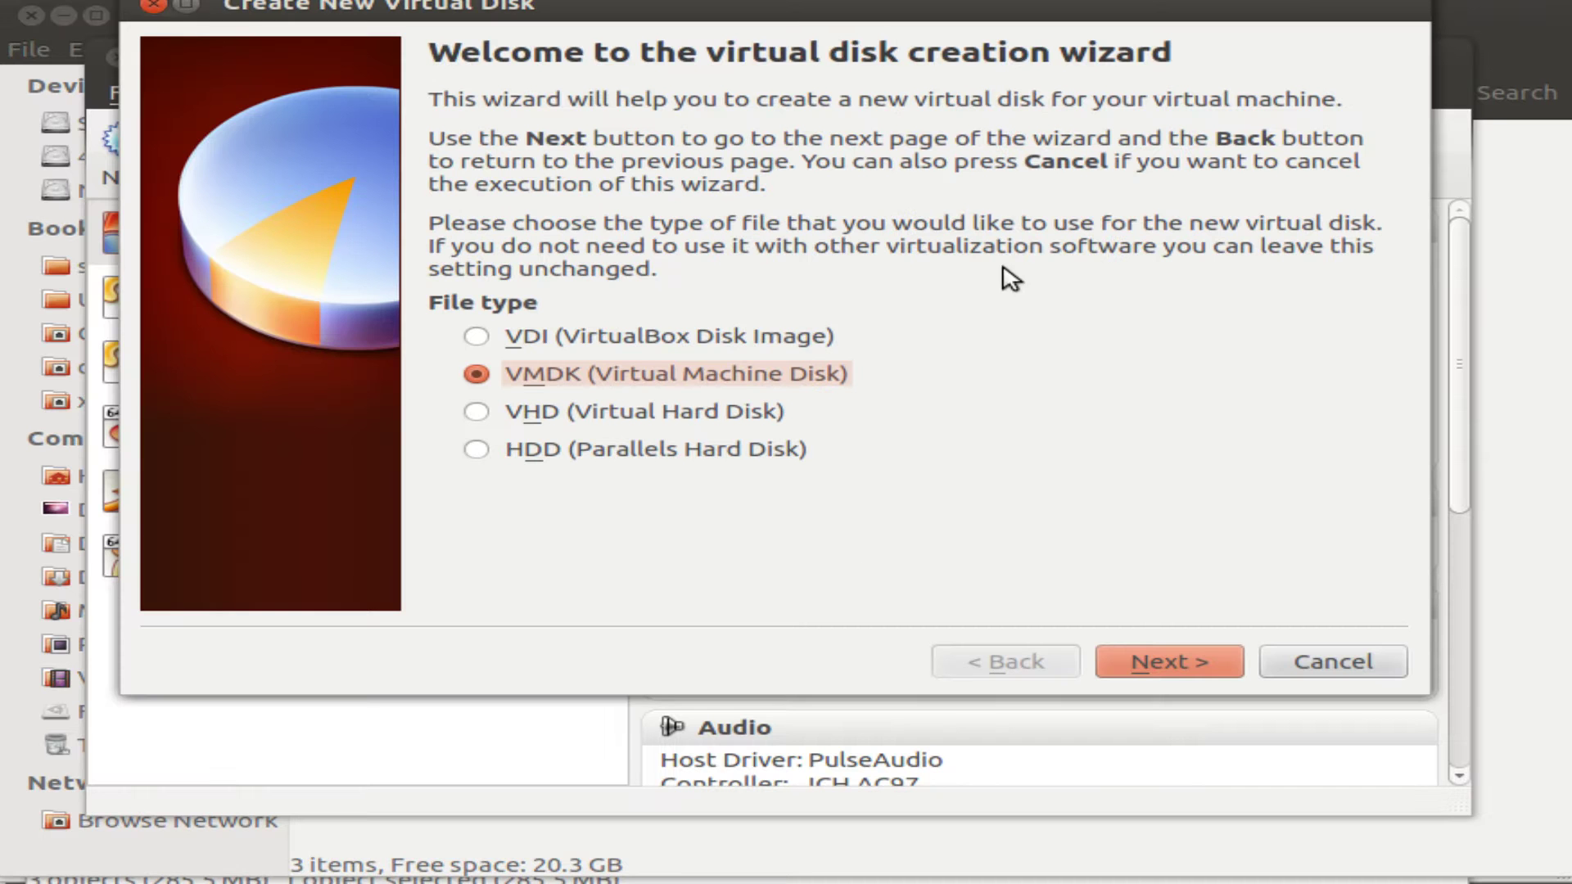
drag(952, 2, 952, 44)
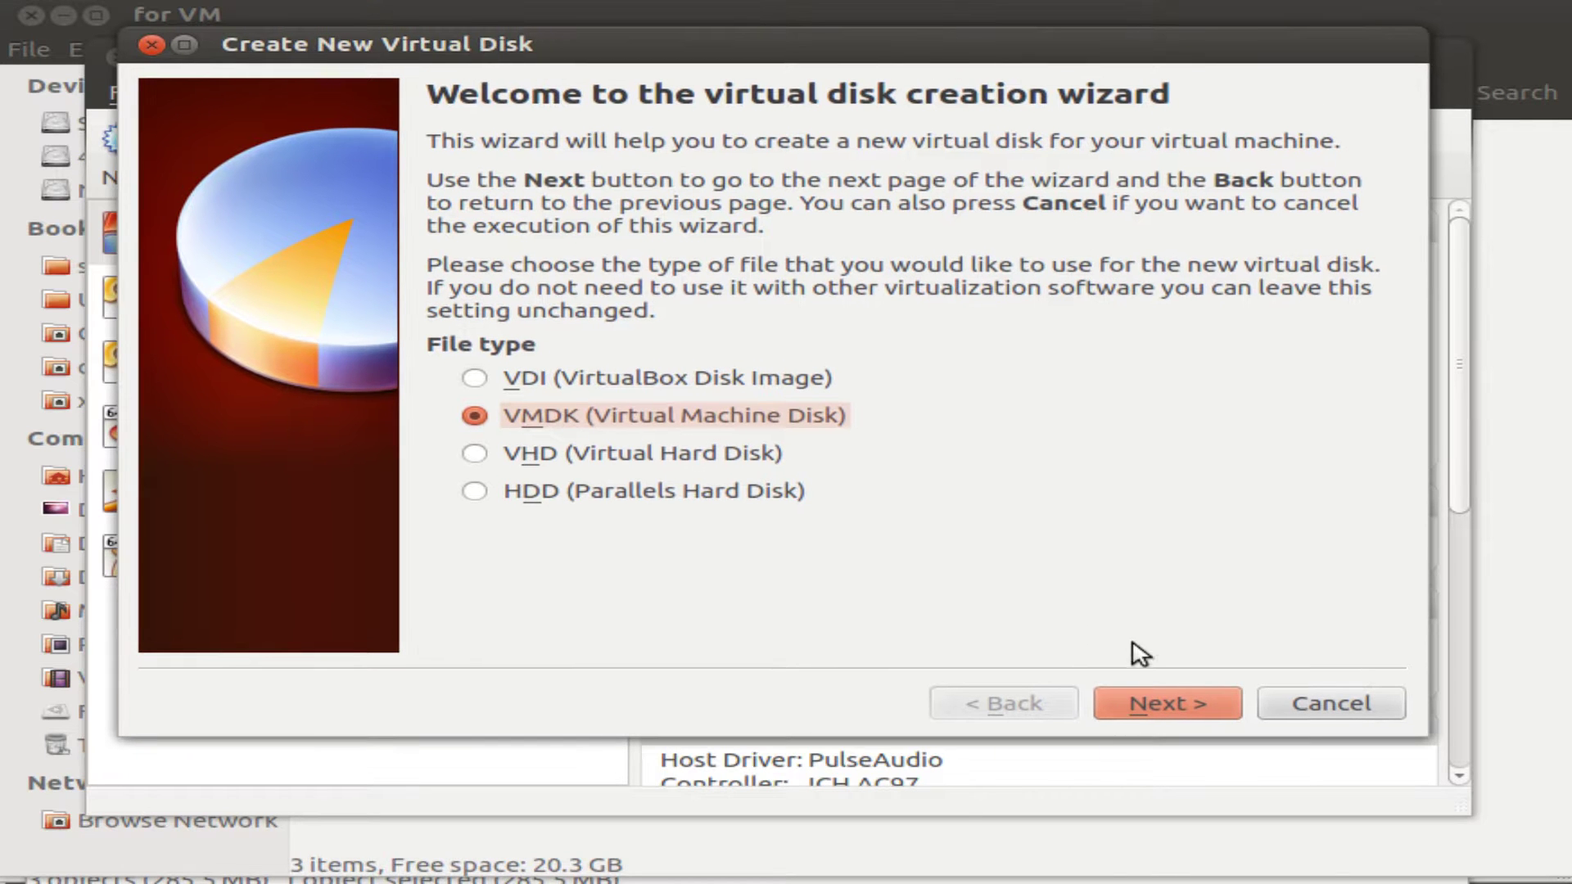
click(1171, 714)
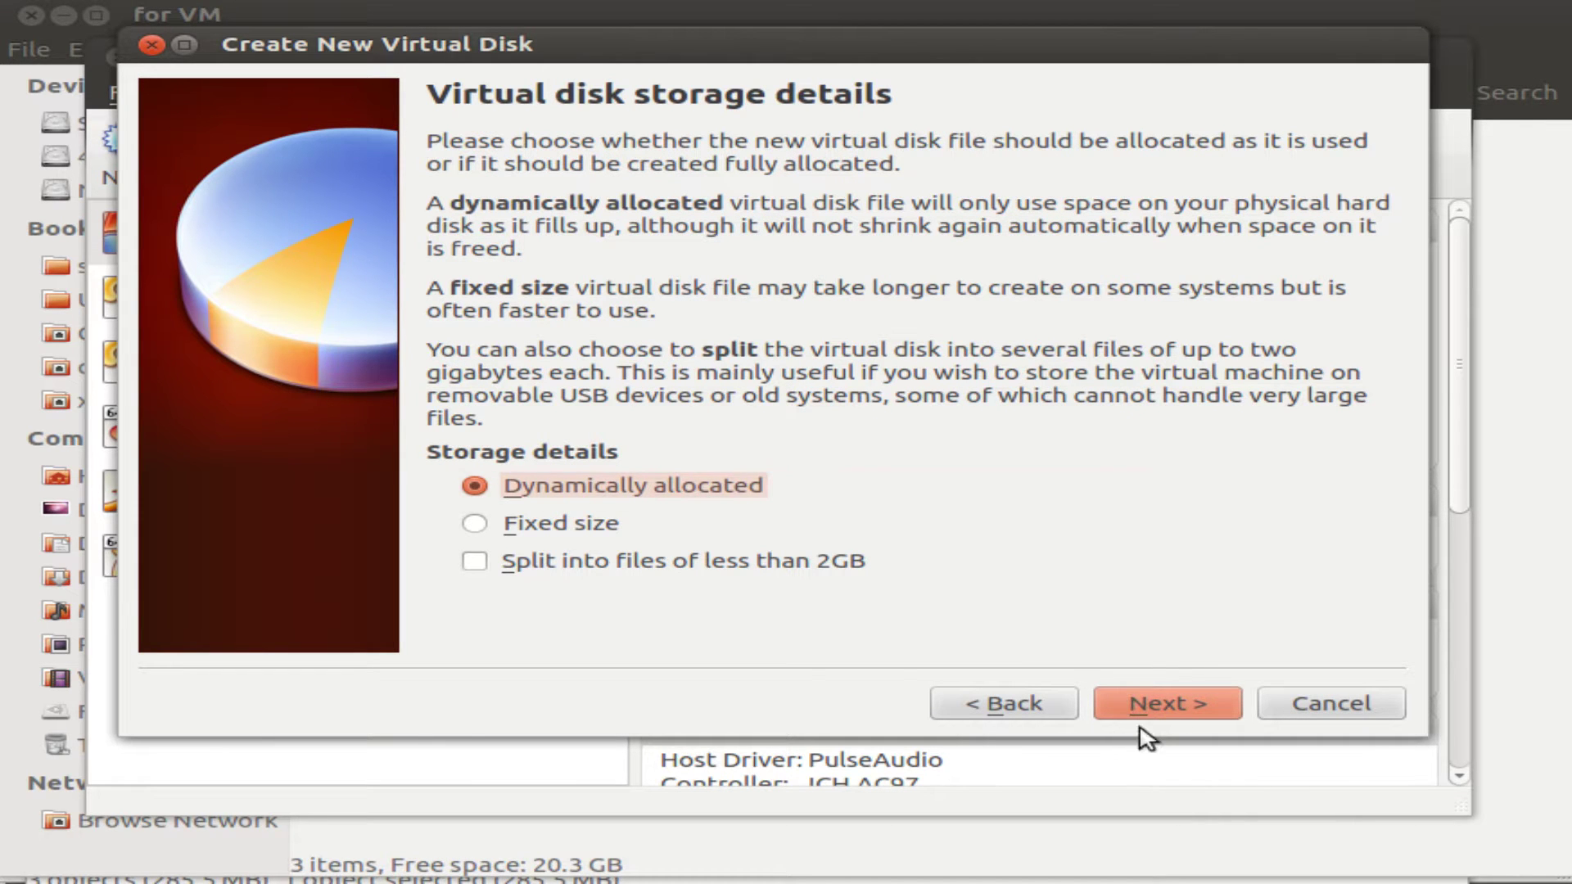
click(1154, 704)
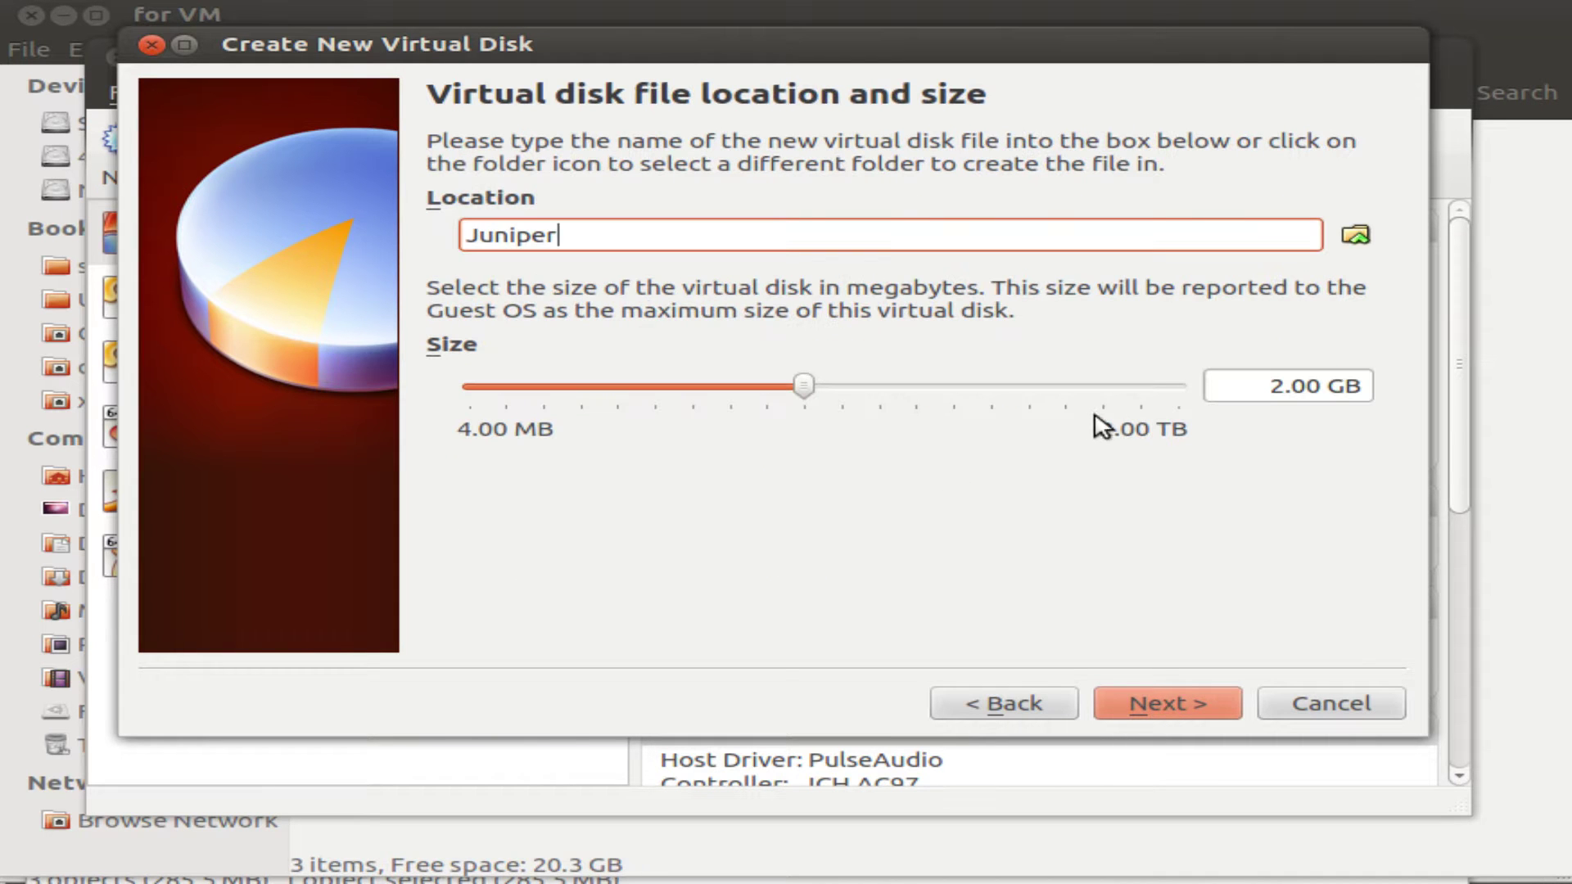
click(1173, 706)
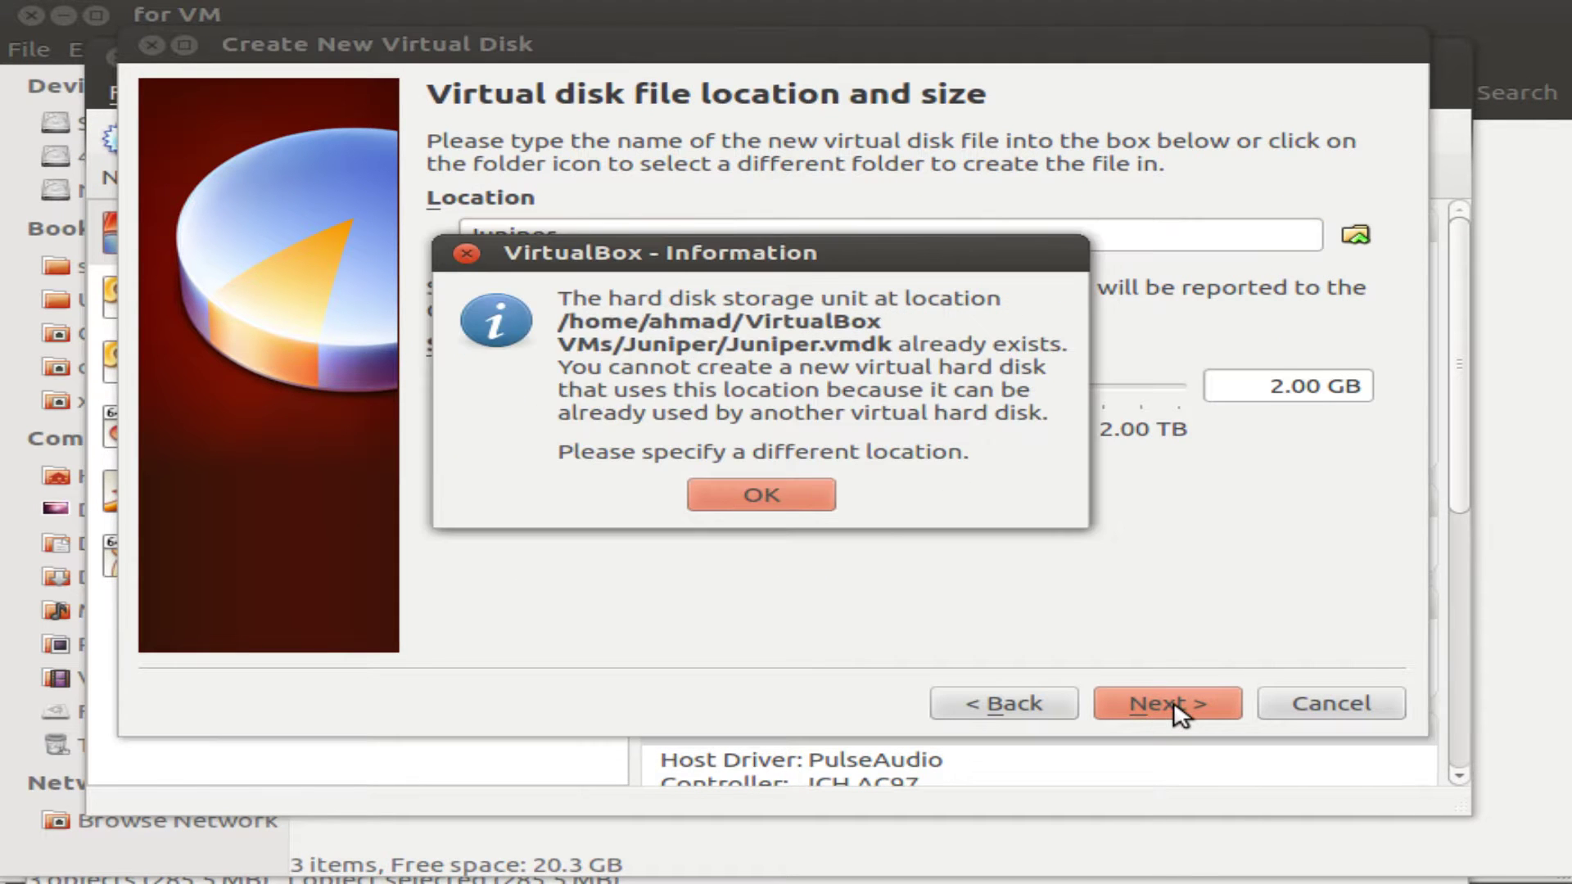
Create the Juniper.vmdk disk and finish creating the Juniper FreeBSD virtual machine.
click(778, 501)
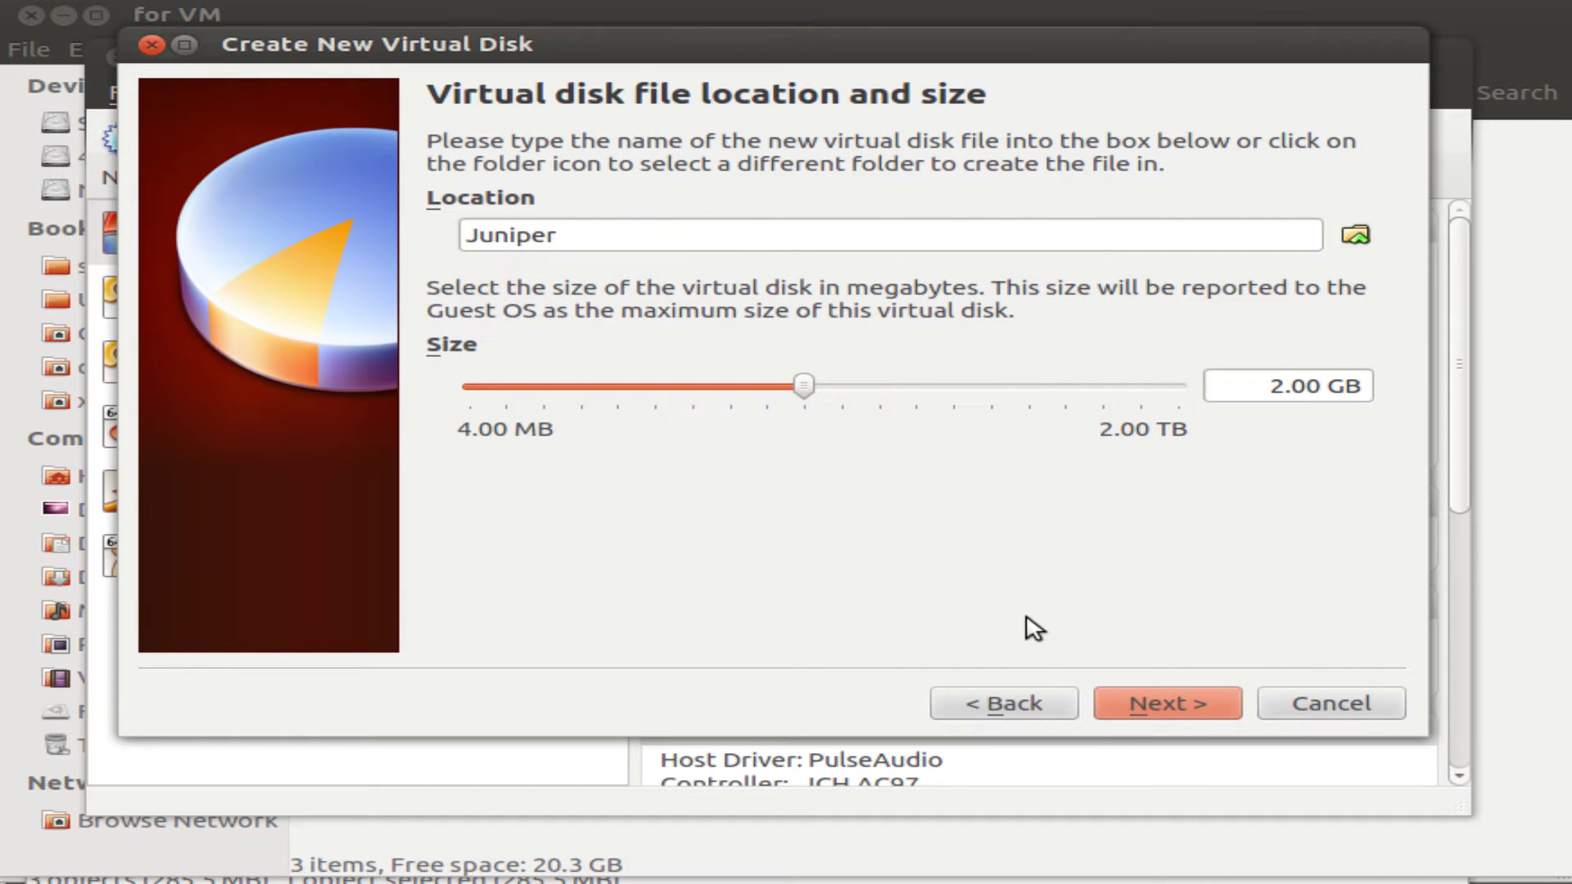
key(Return)
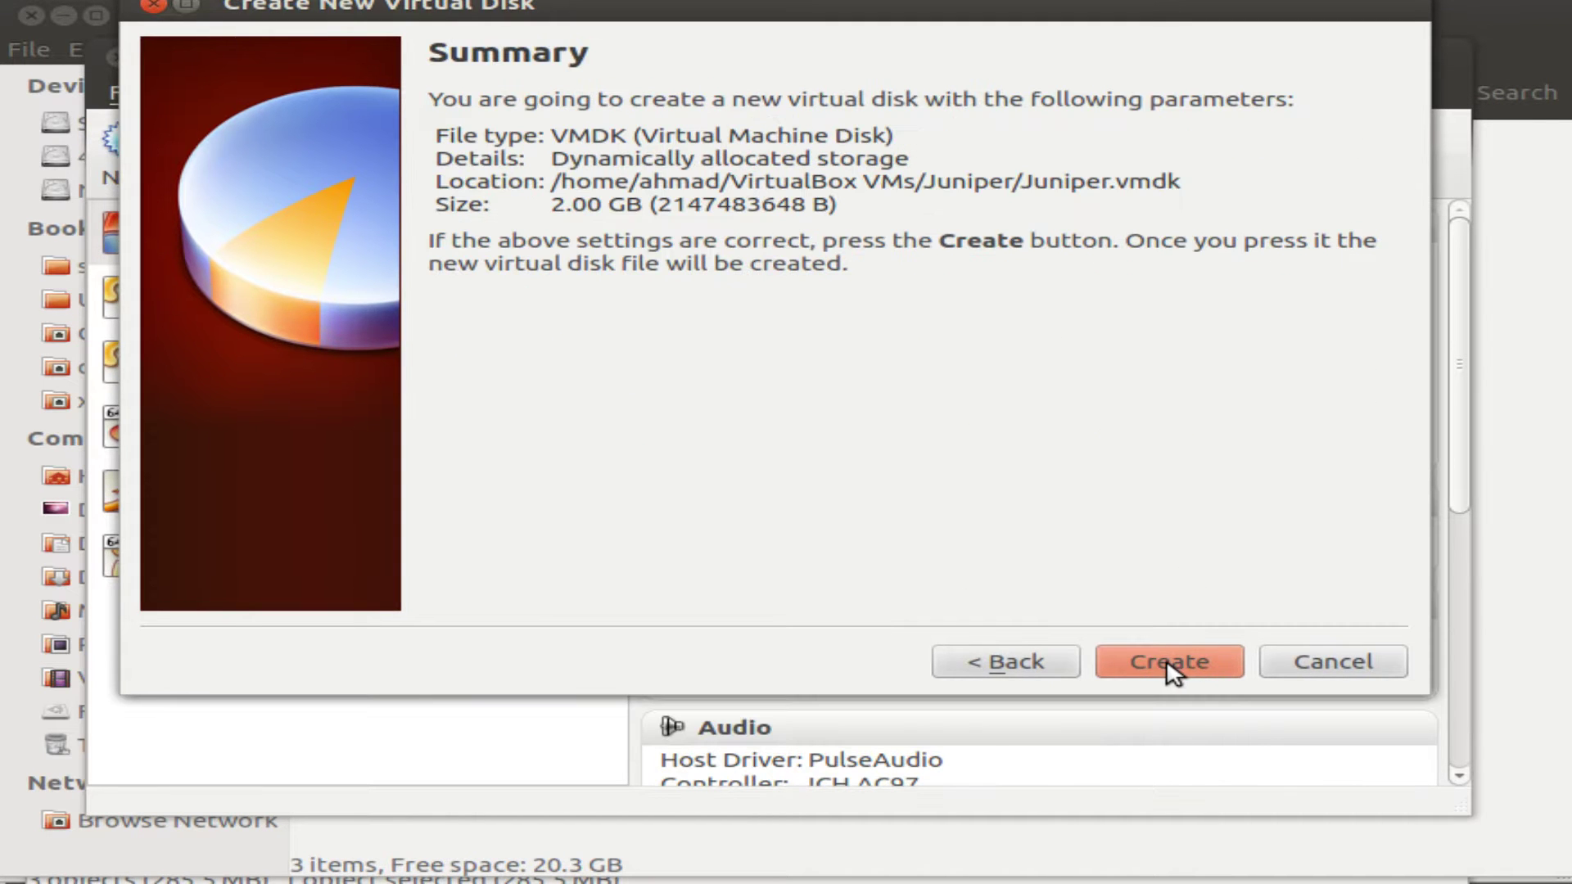
click(1171, 667)
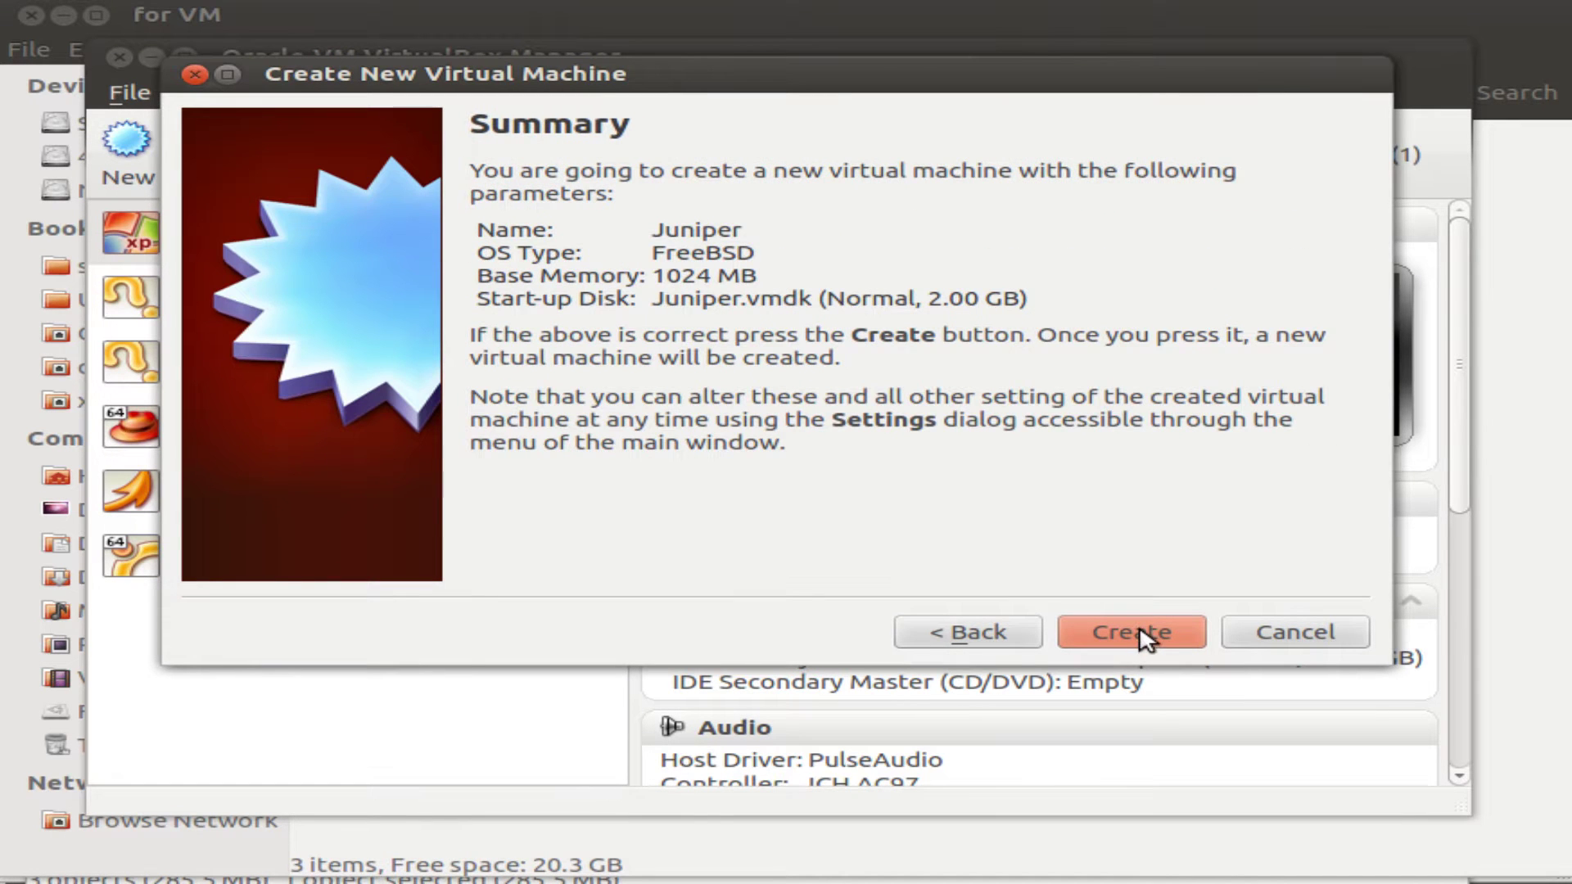
key(Return)
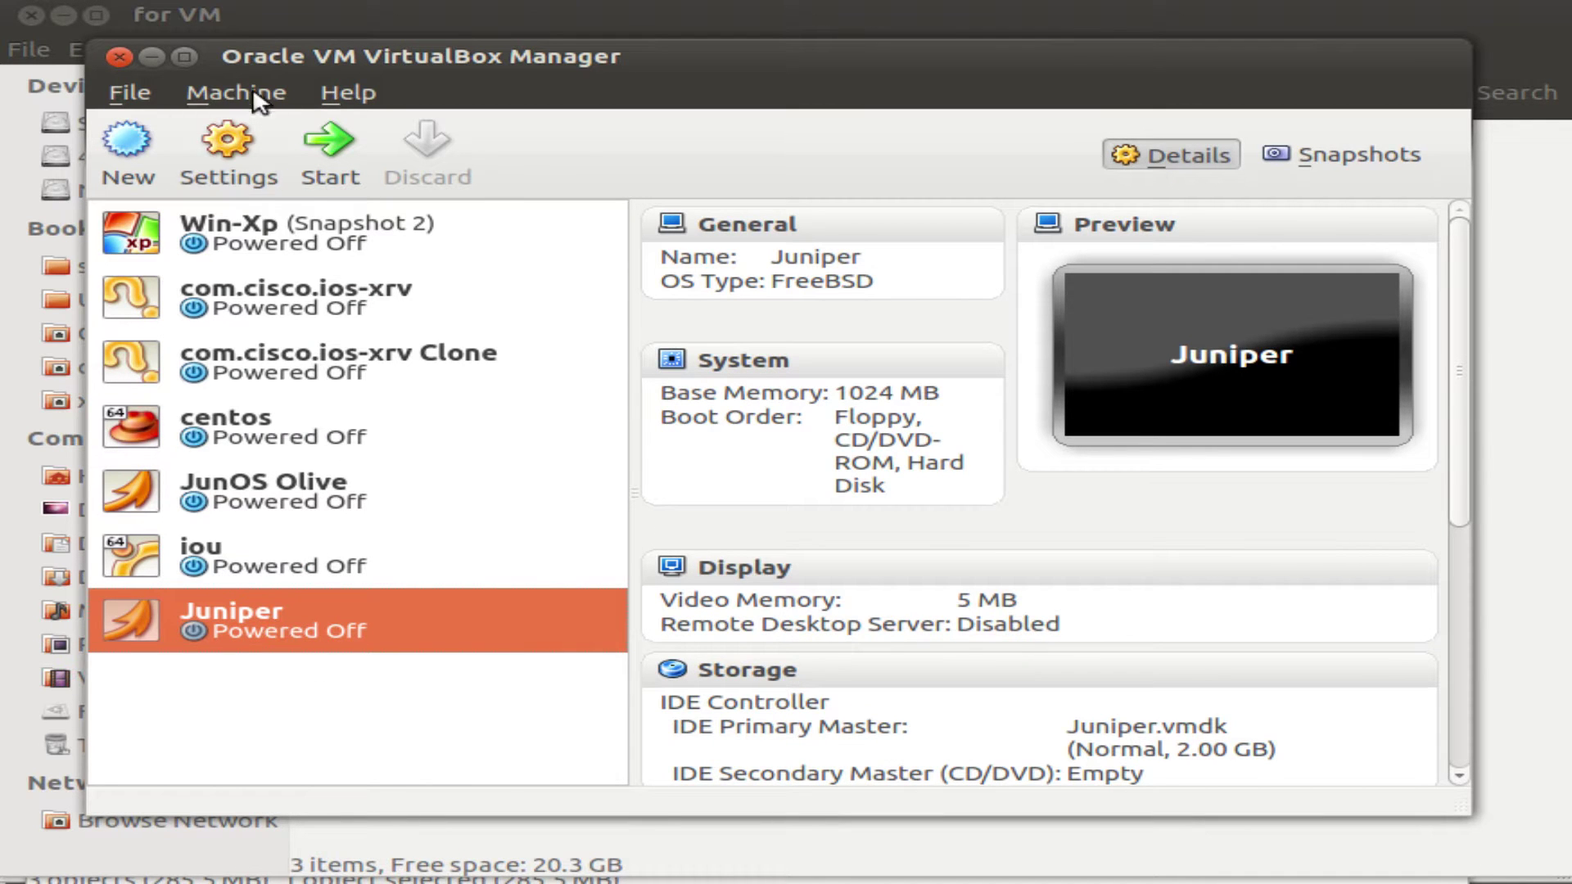
Tick Enable PAE/NX under System > Processor in Juniper's settings, then show Storage.
click(224, 151)
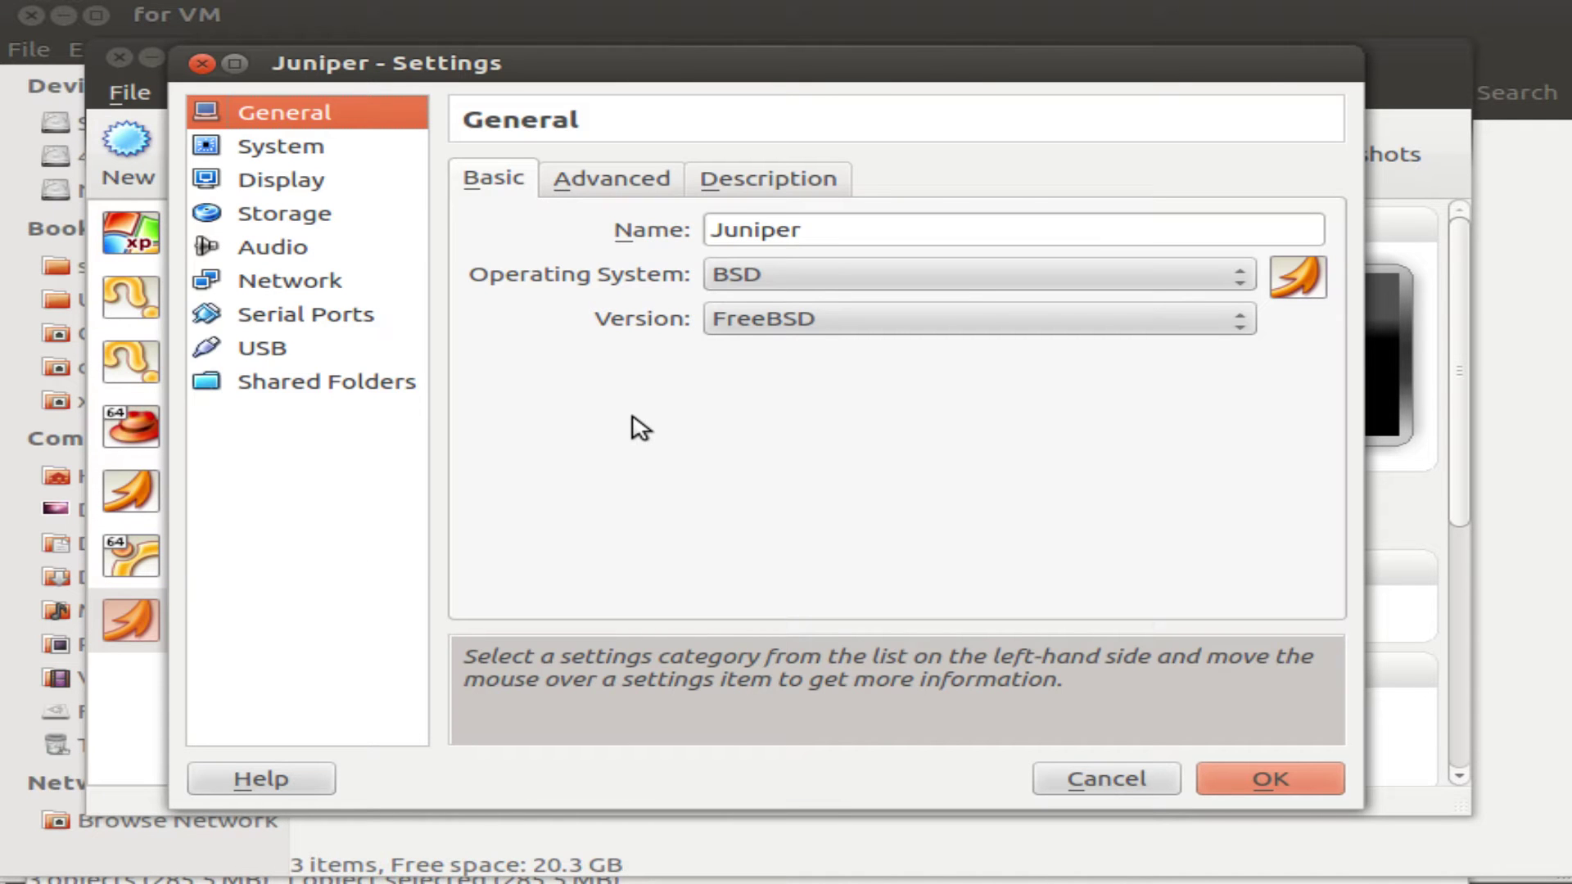
click(318, 147)
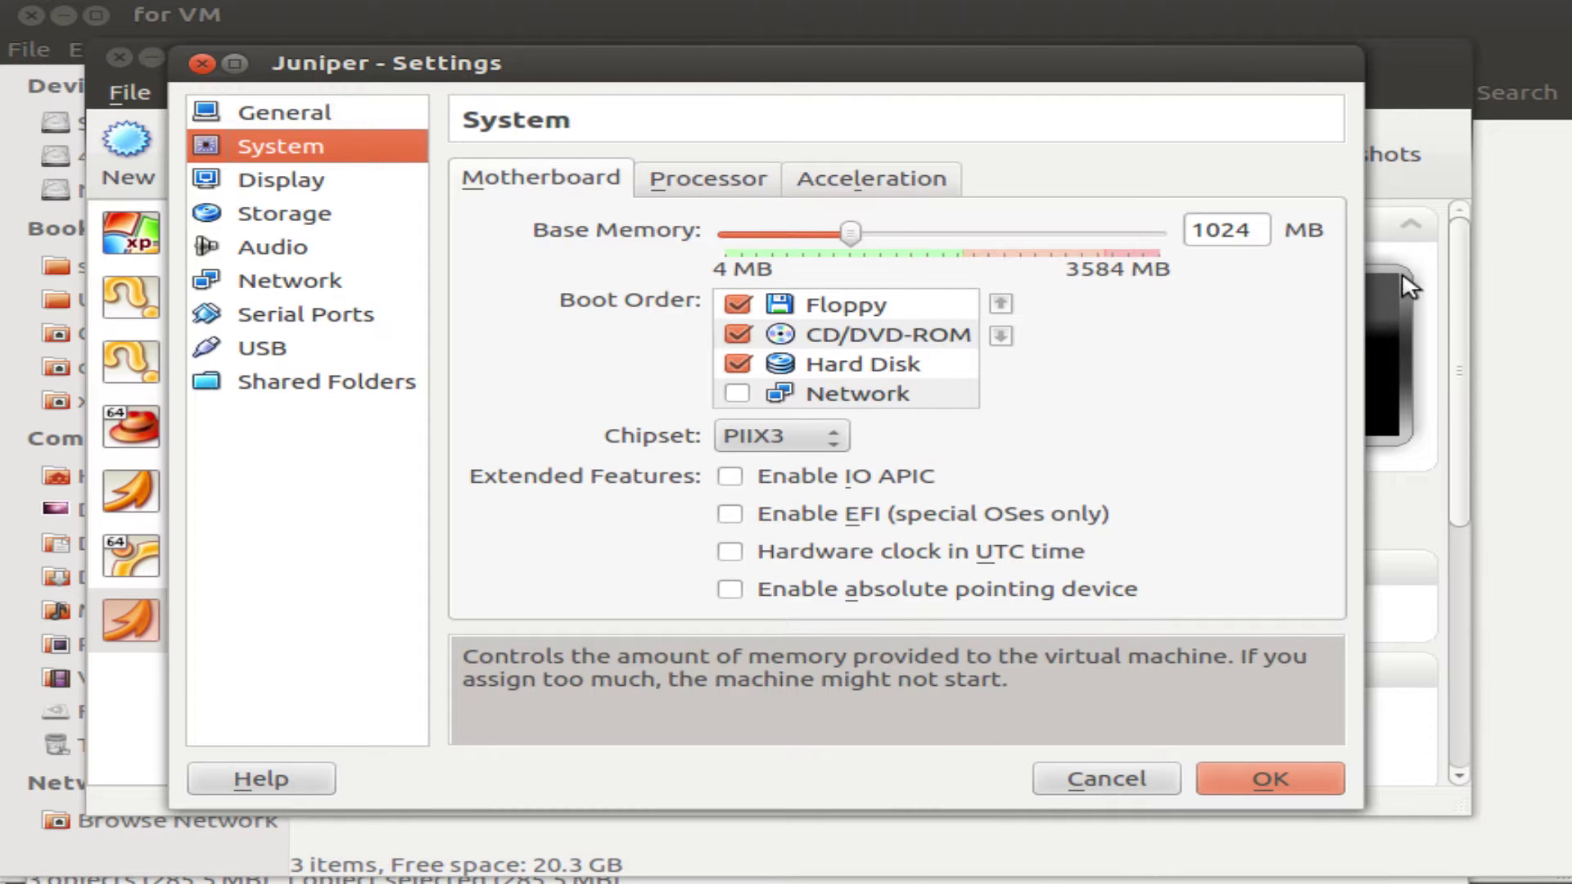
click(726, 188)
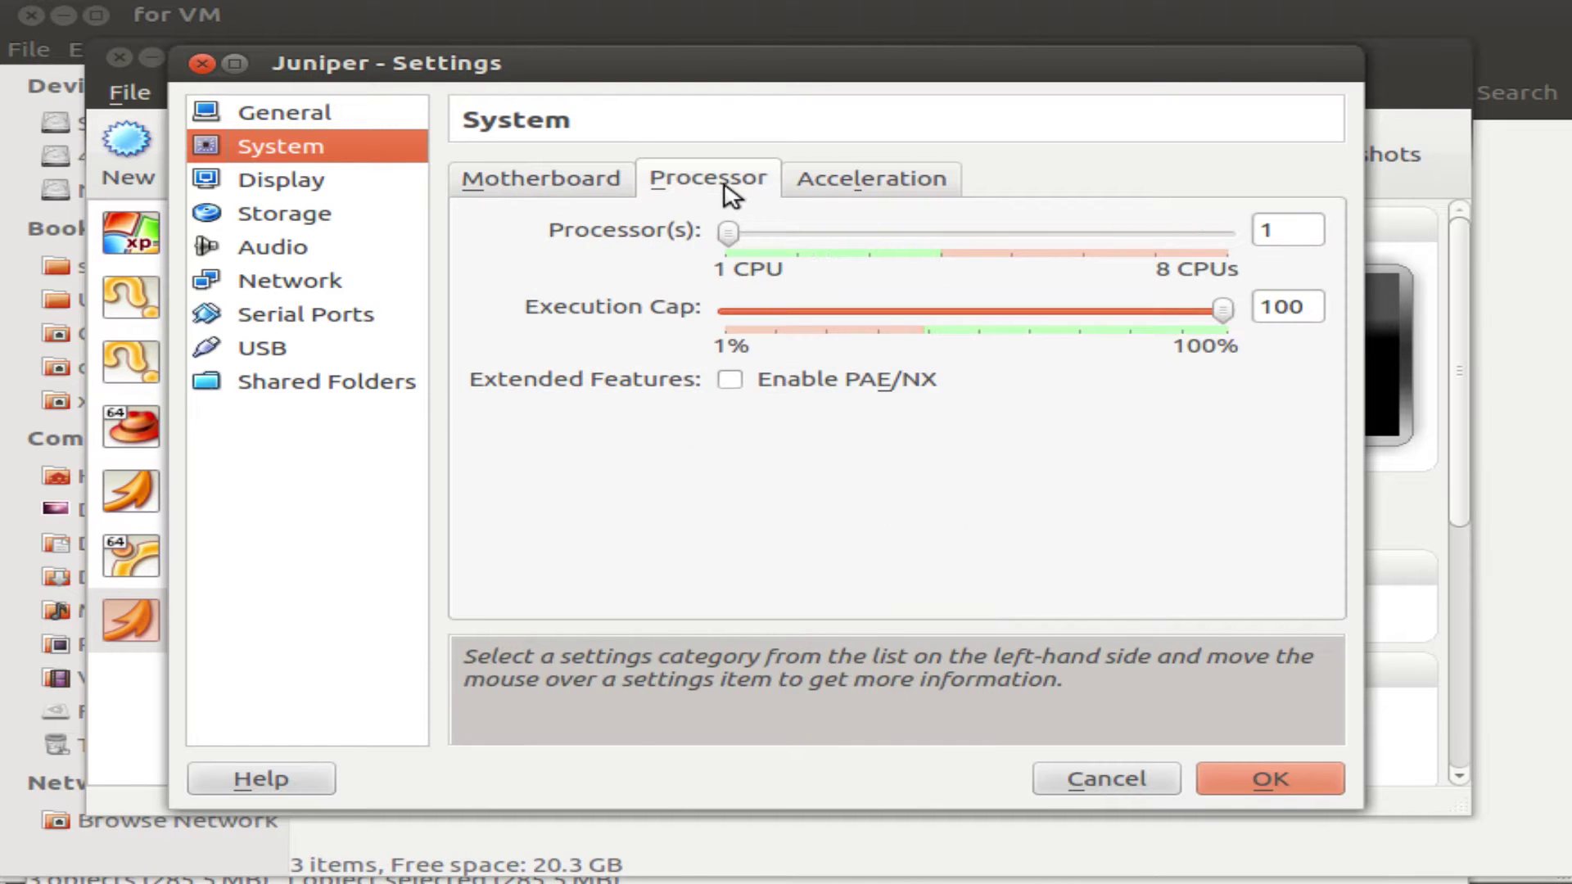
click(731, 383)
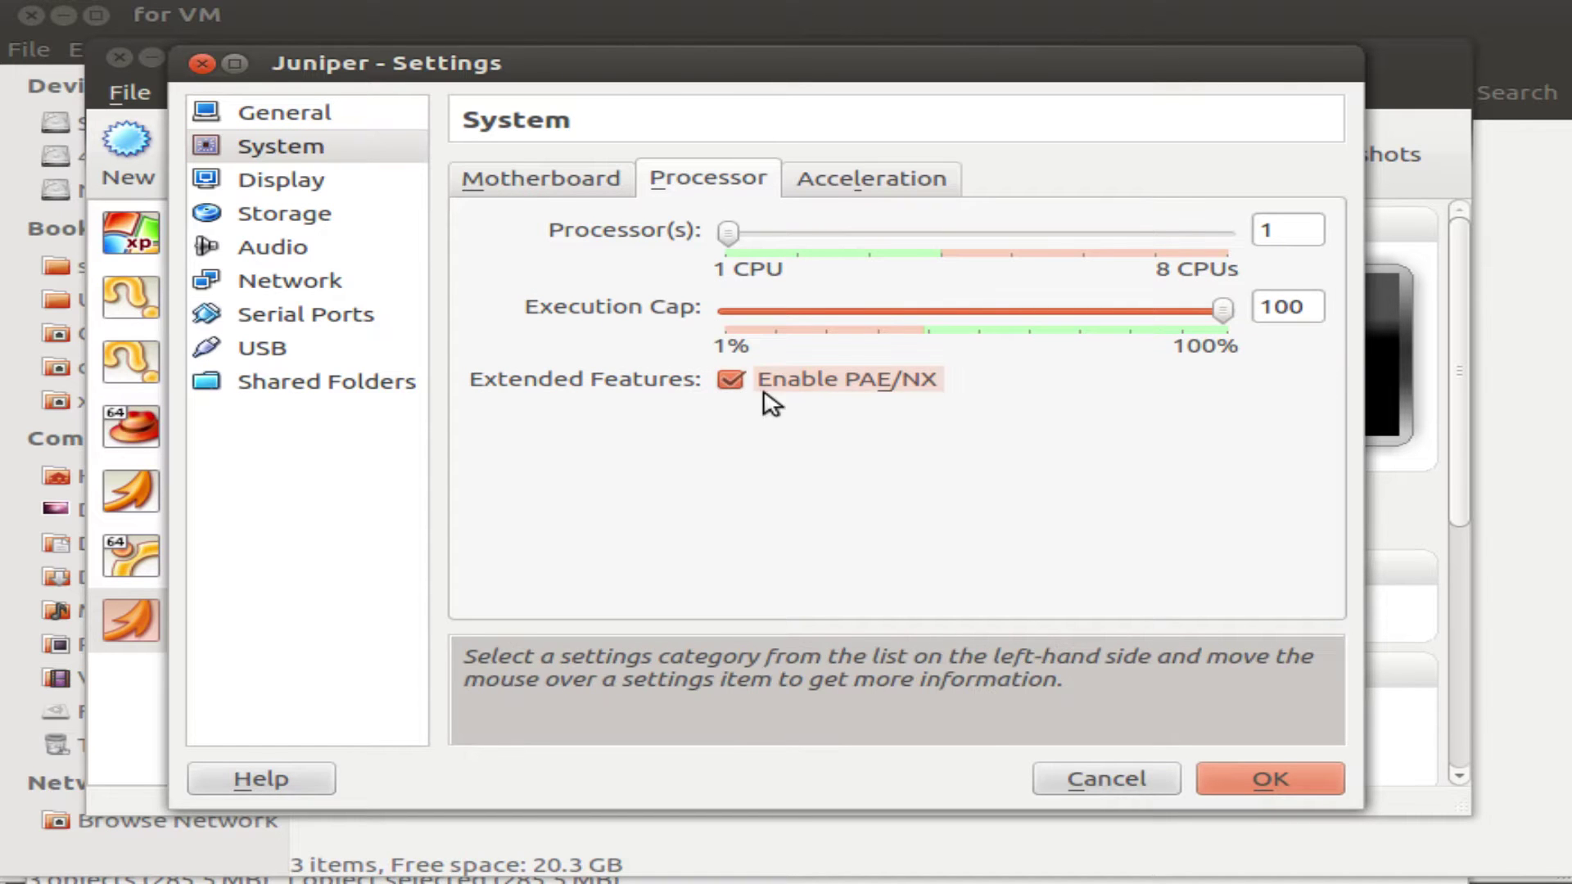
click(867, 182)
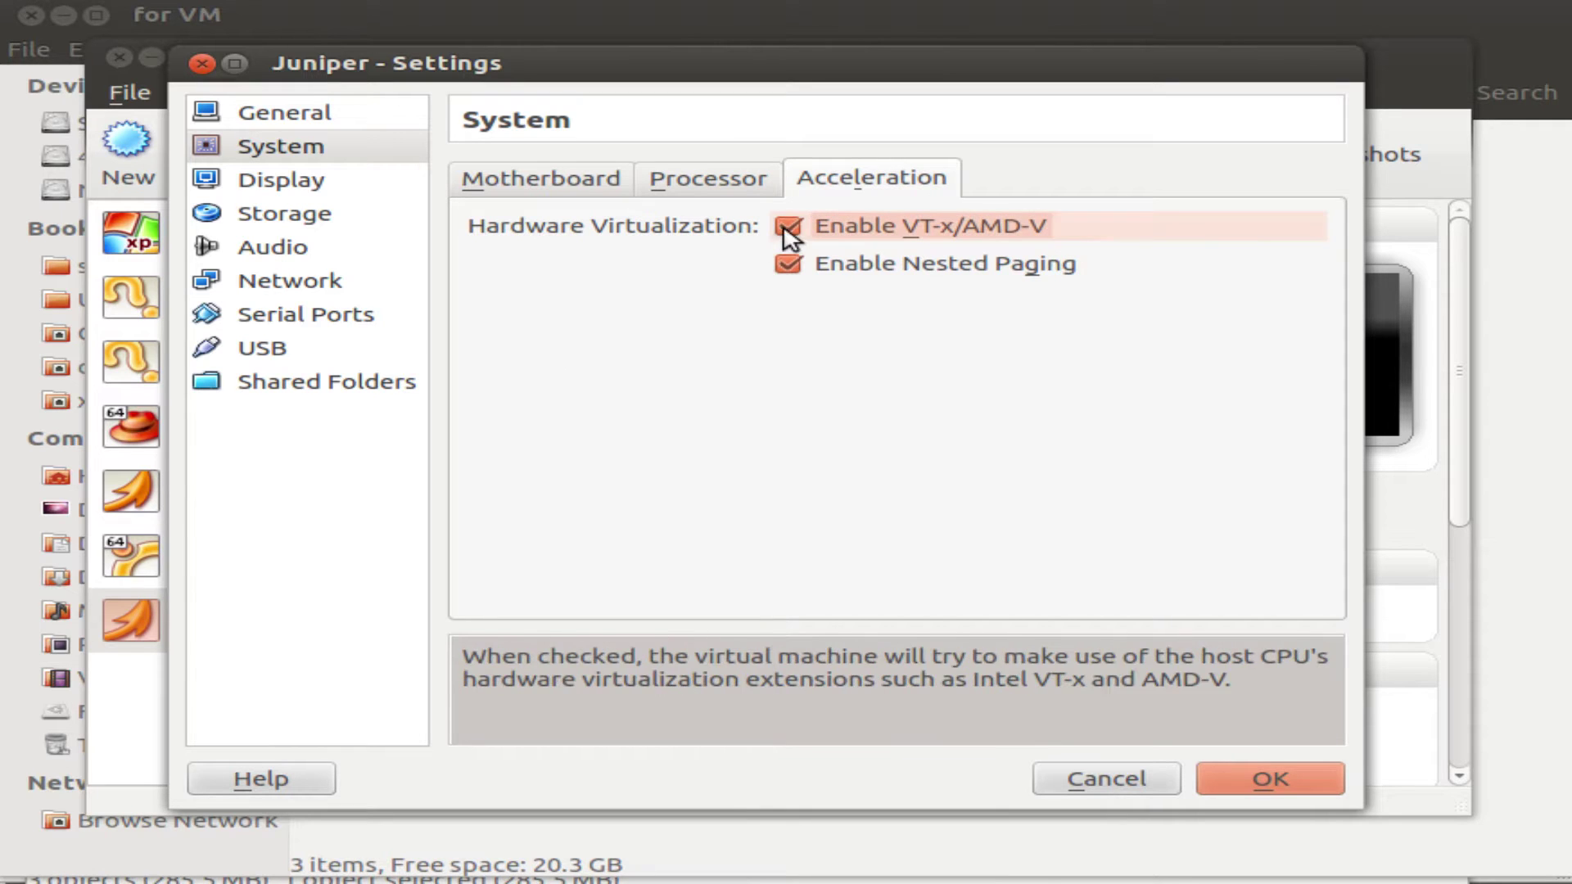
click(287, 215)
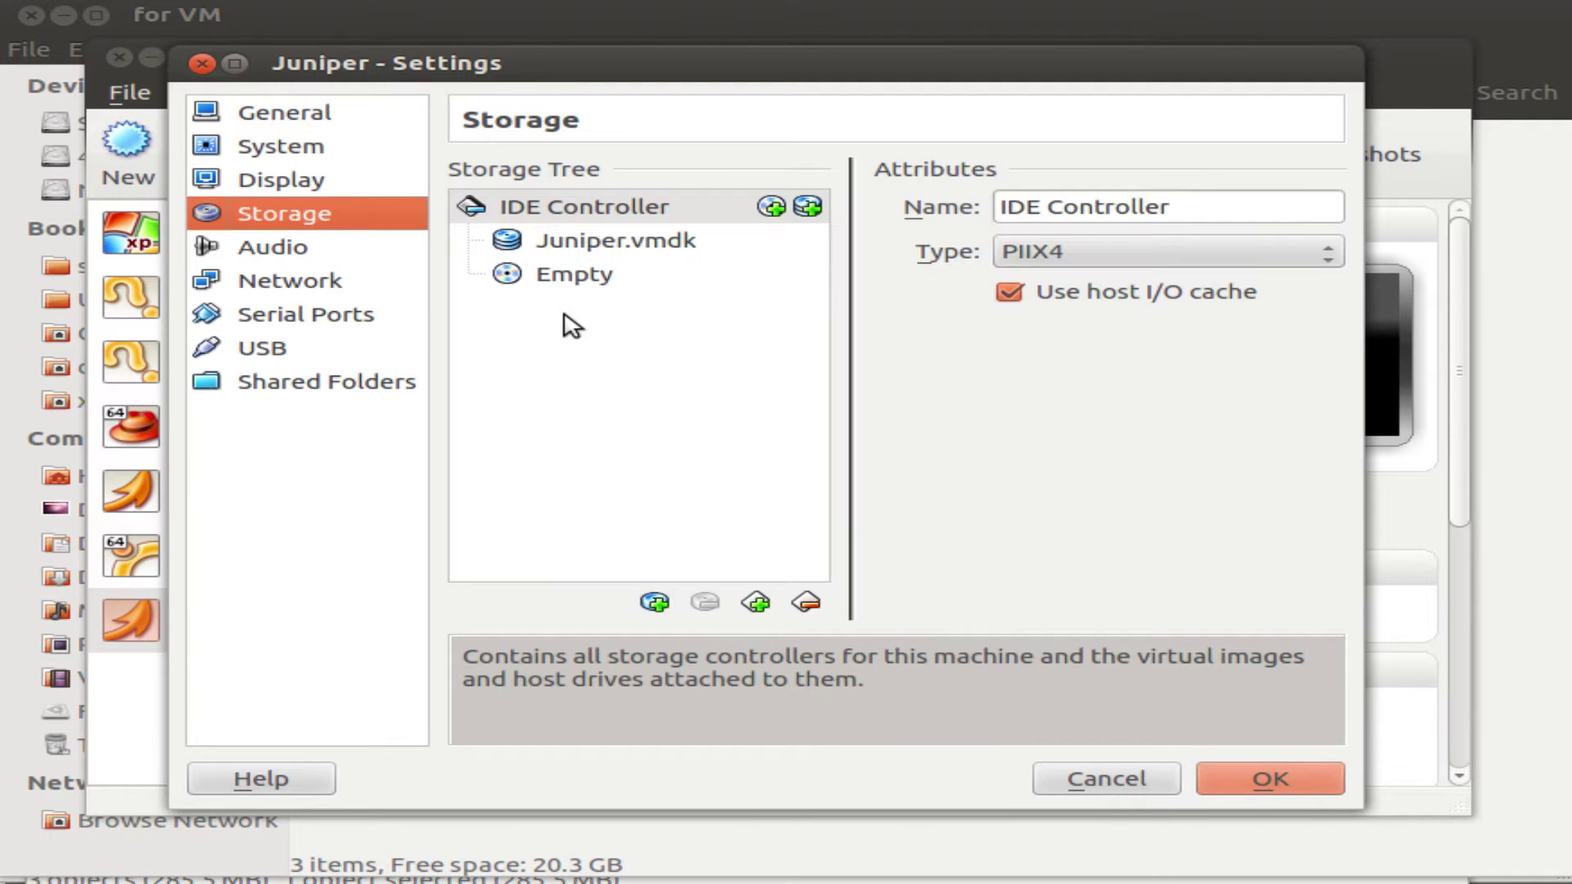
Replace Juniper.vmdk with the 5 GB JunOS Olive-disk1.vmdk as IDE primary master and save.
click(657, 241)
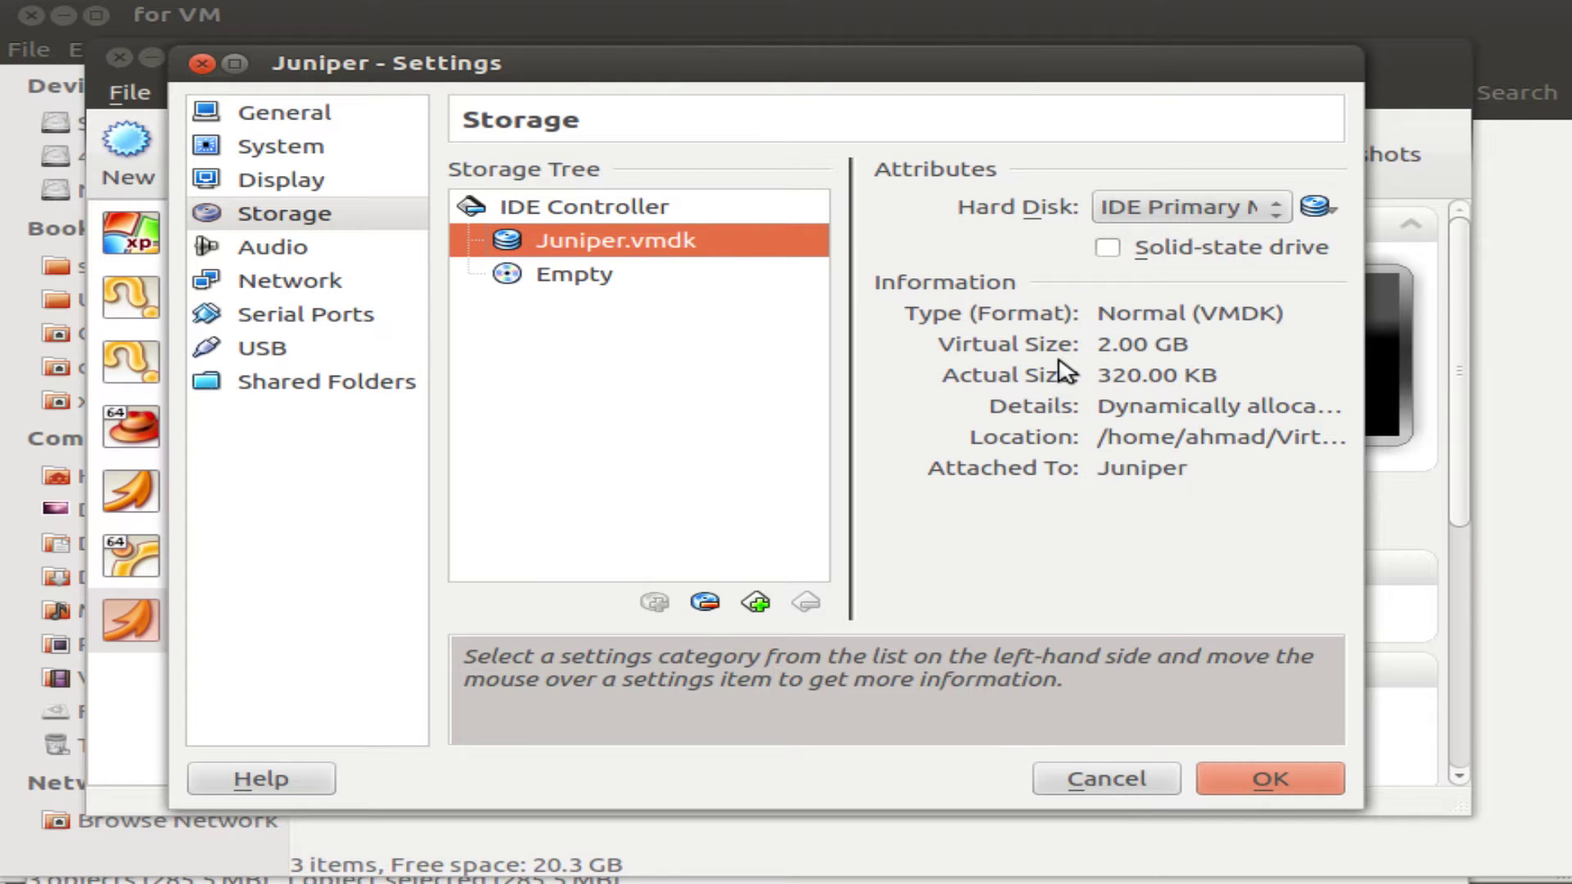
click(1316, 207)
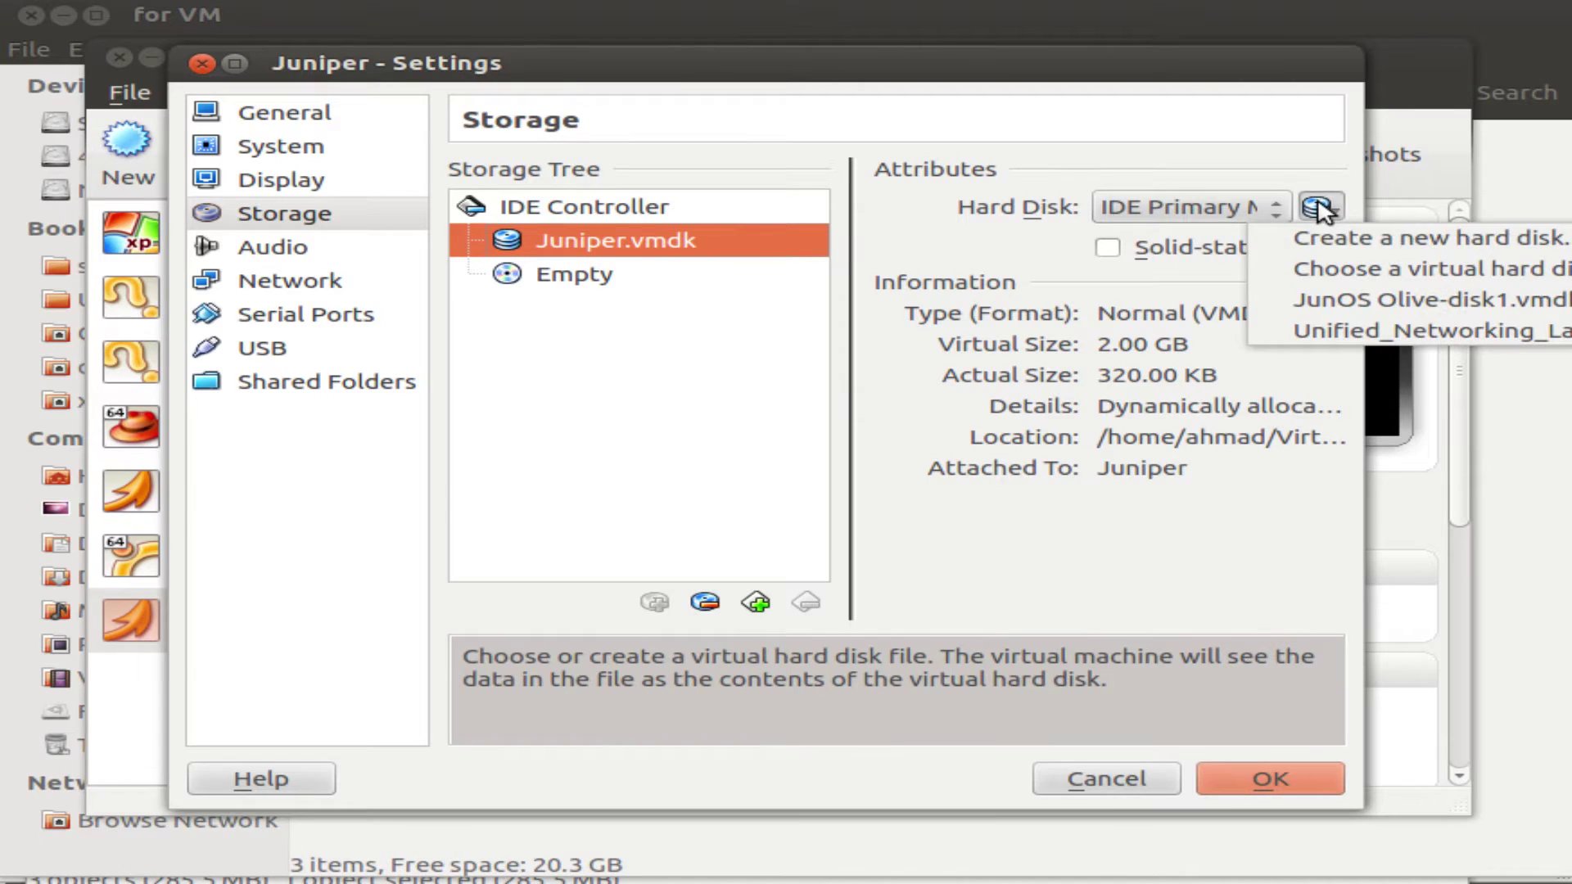
click(1315, 270)
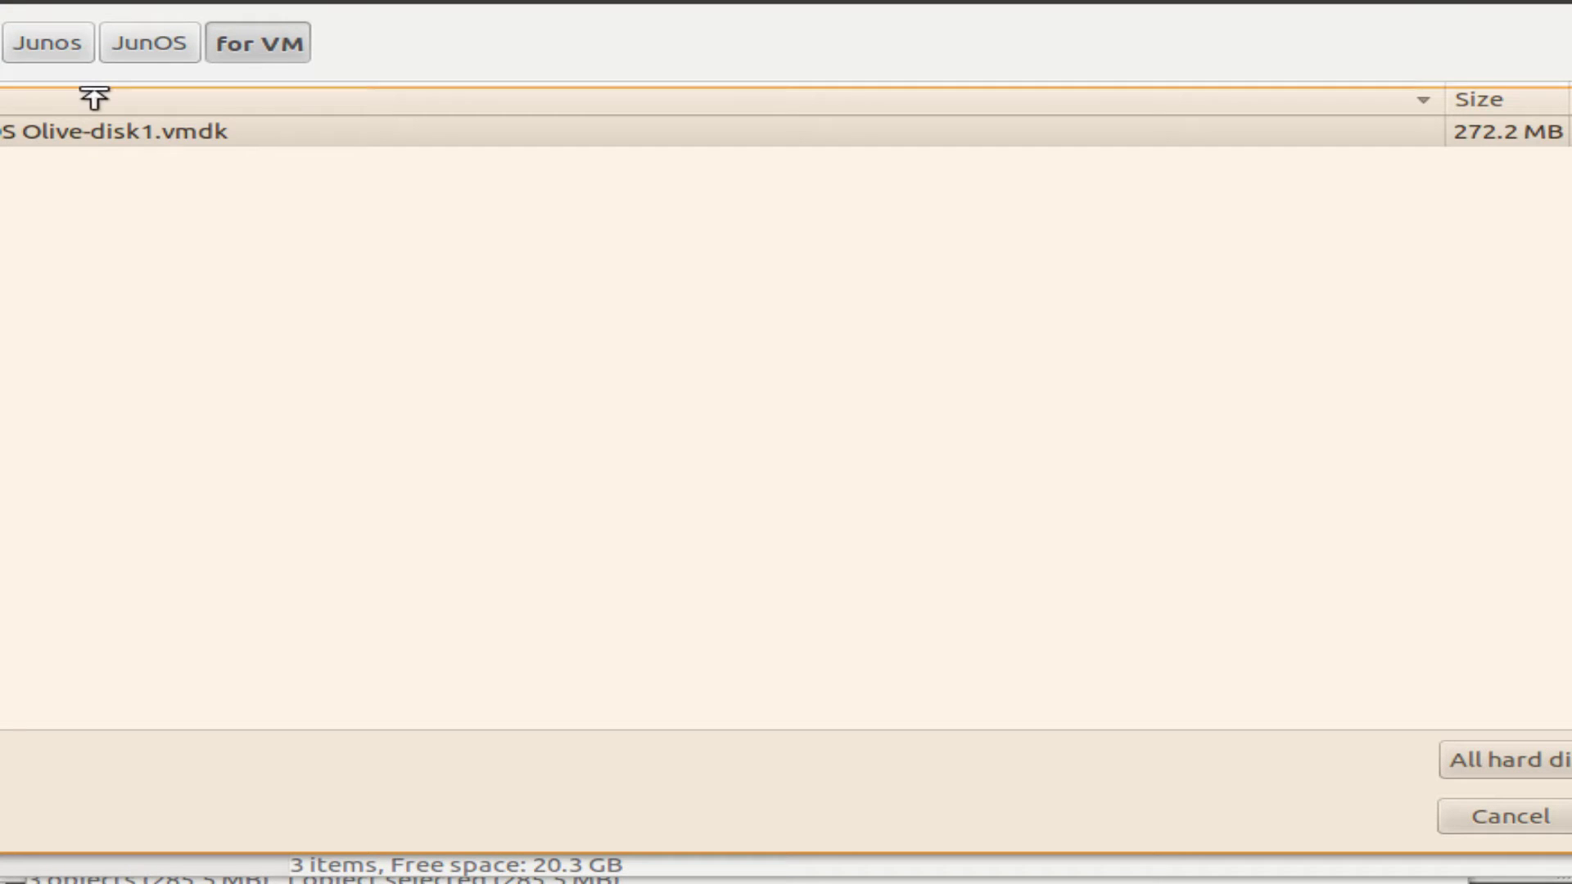
drag(10, 18, 10, 23)
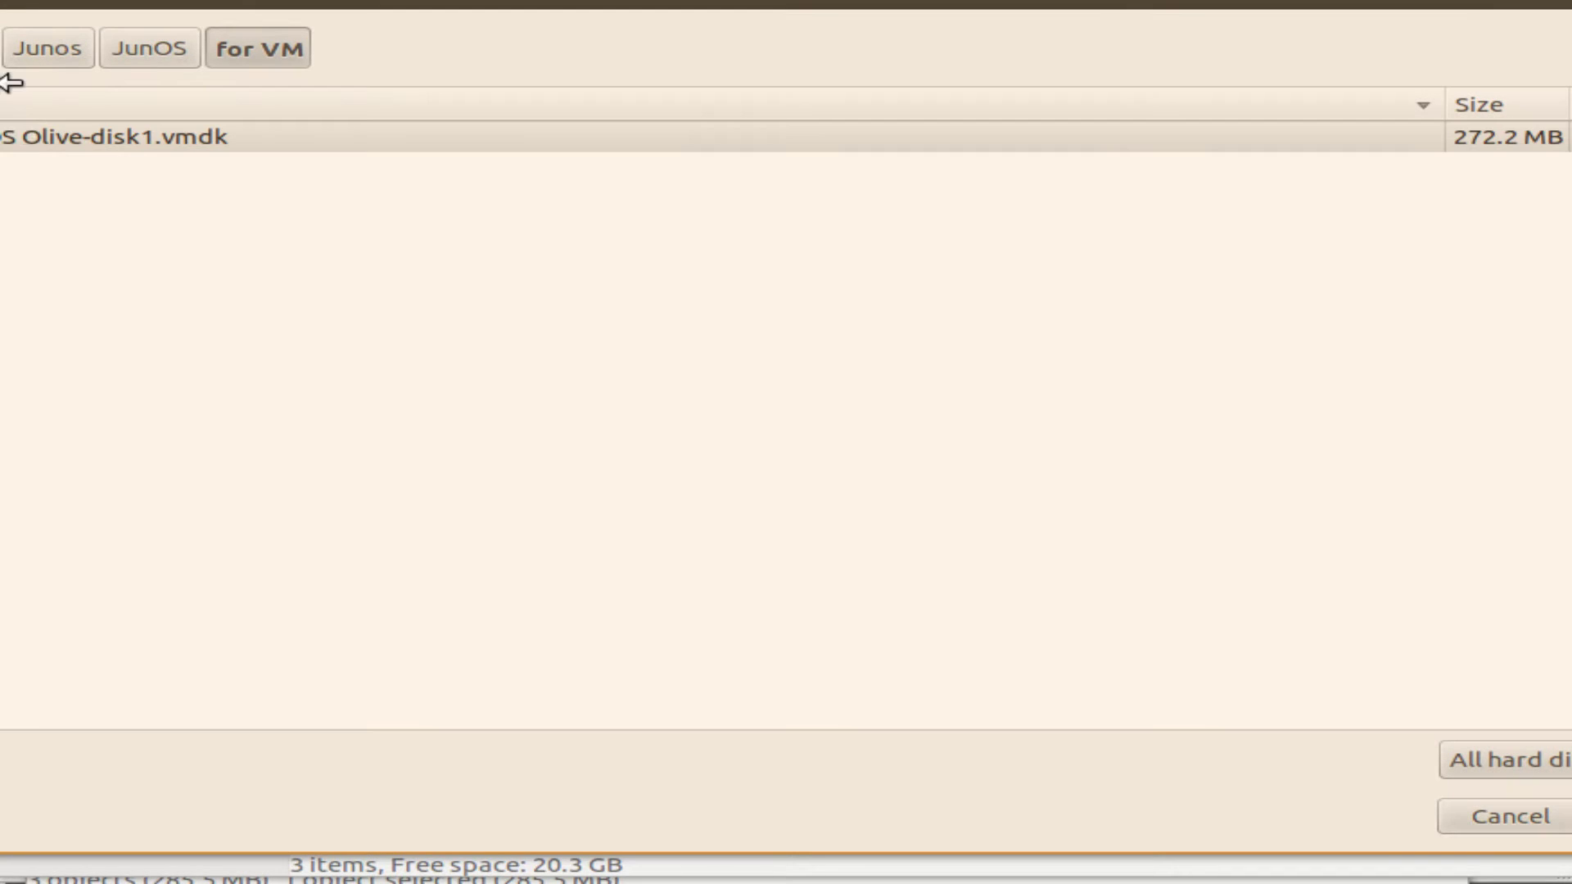
drag(10, 77, 39, 165)
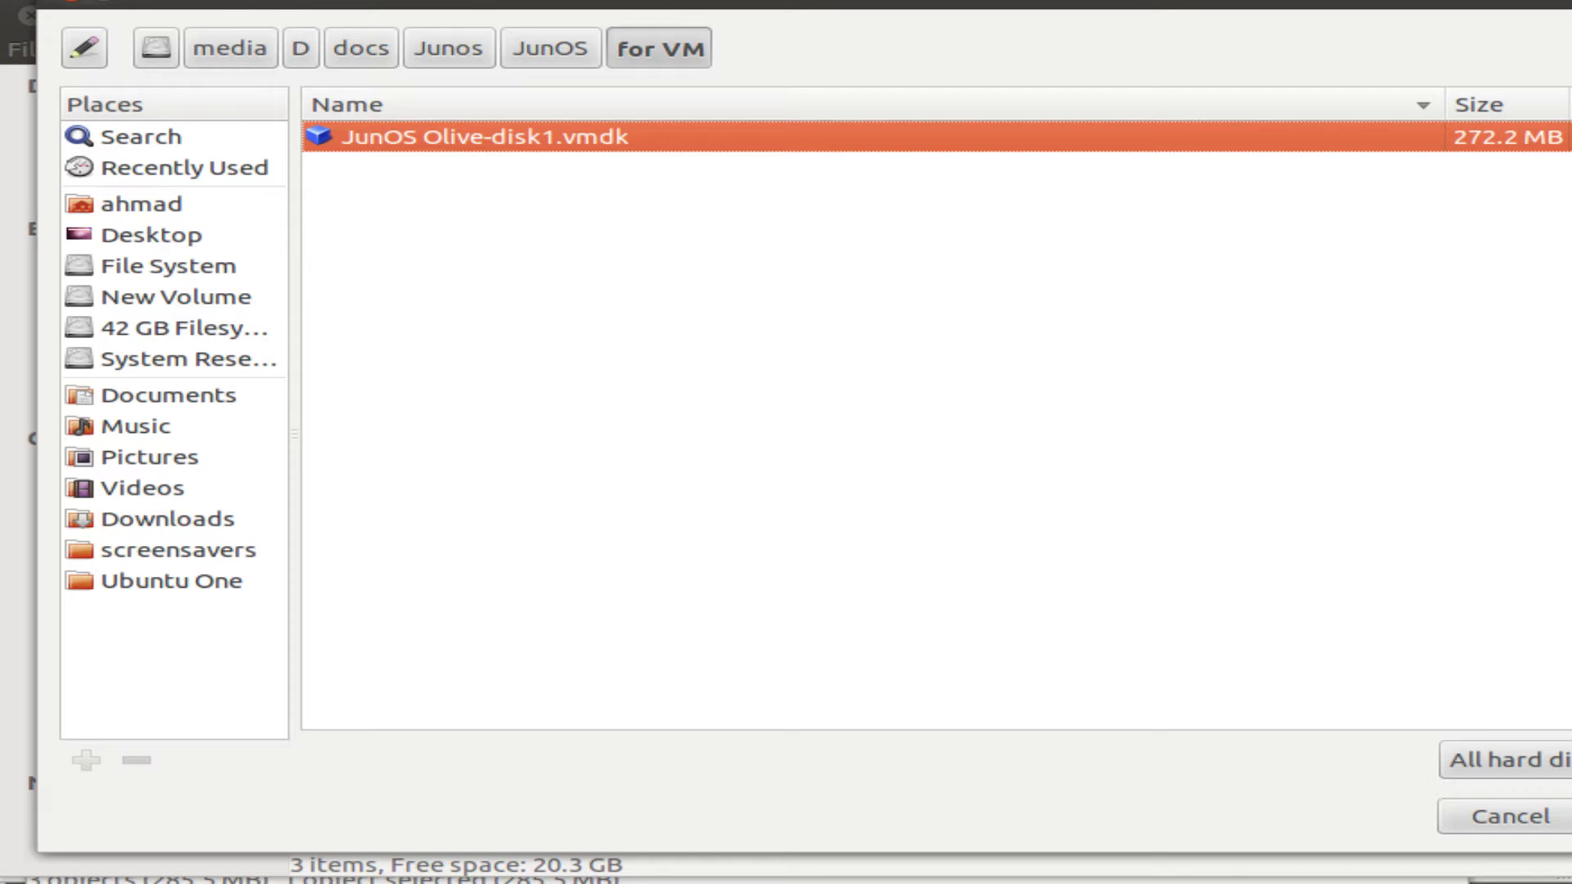
drag(547, 1, 509, 18)
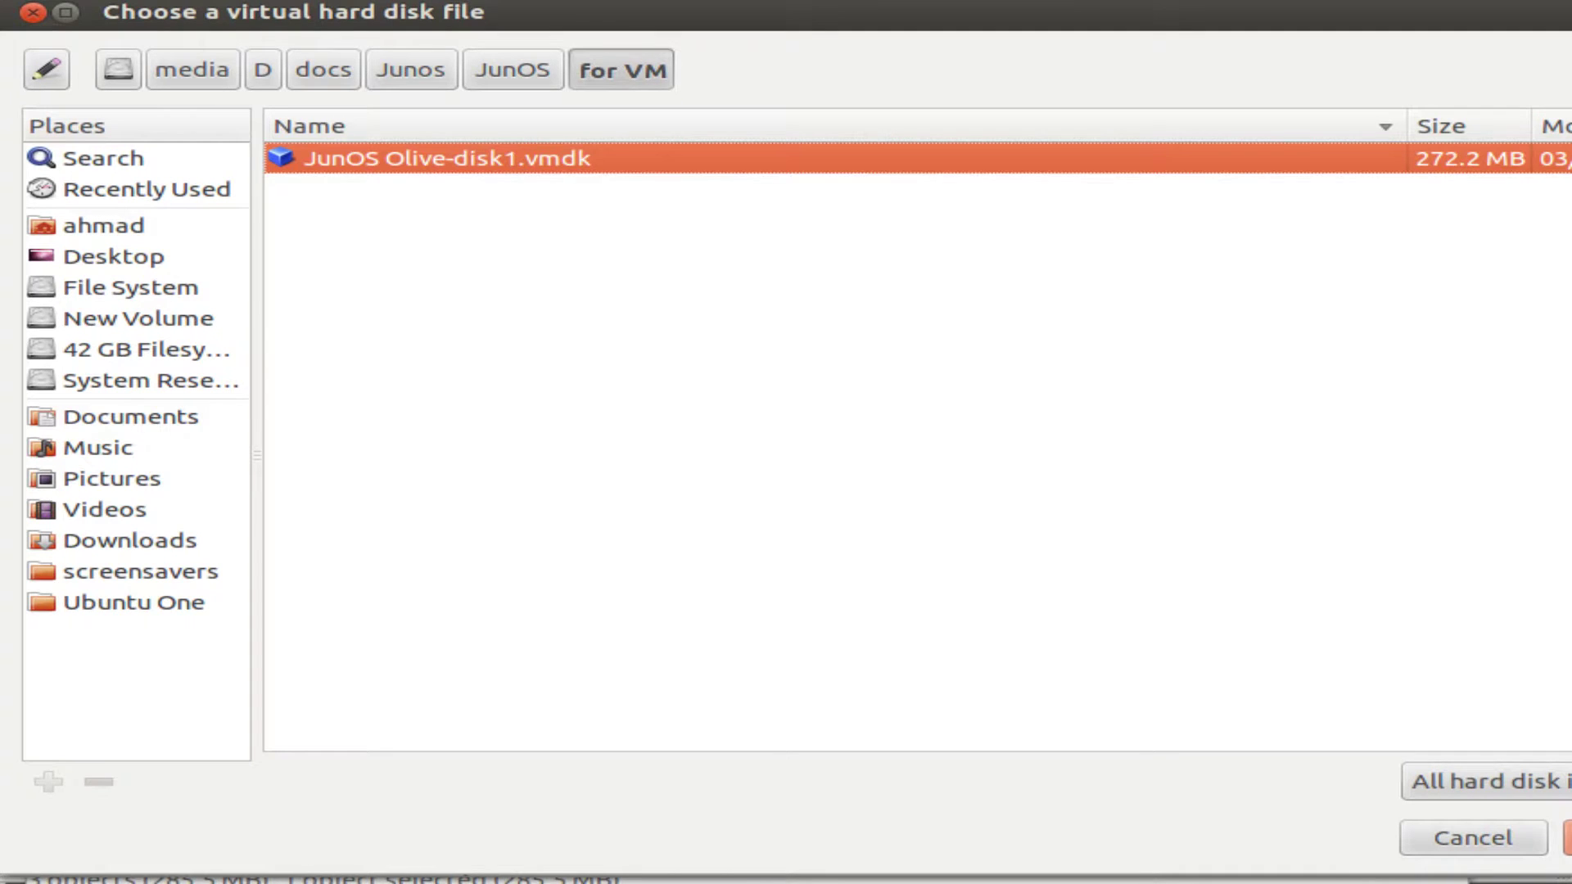
click(1567, 837)
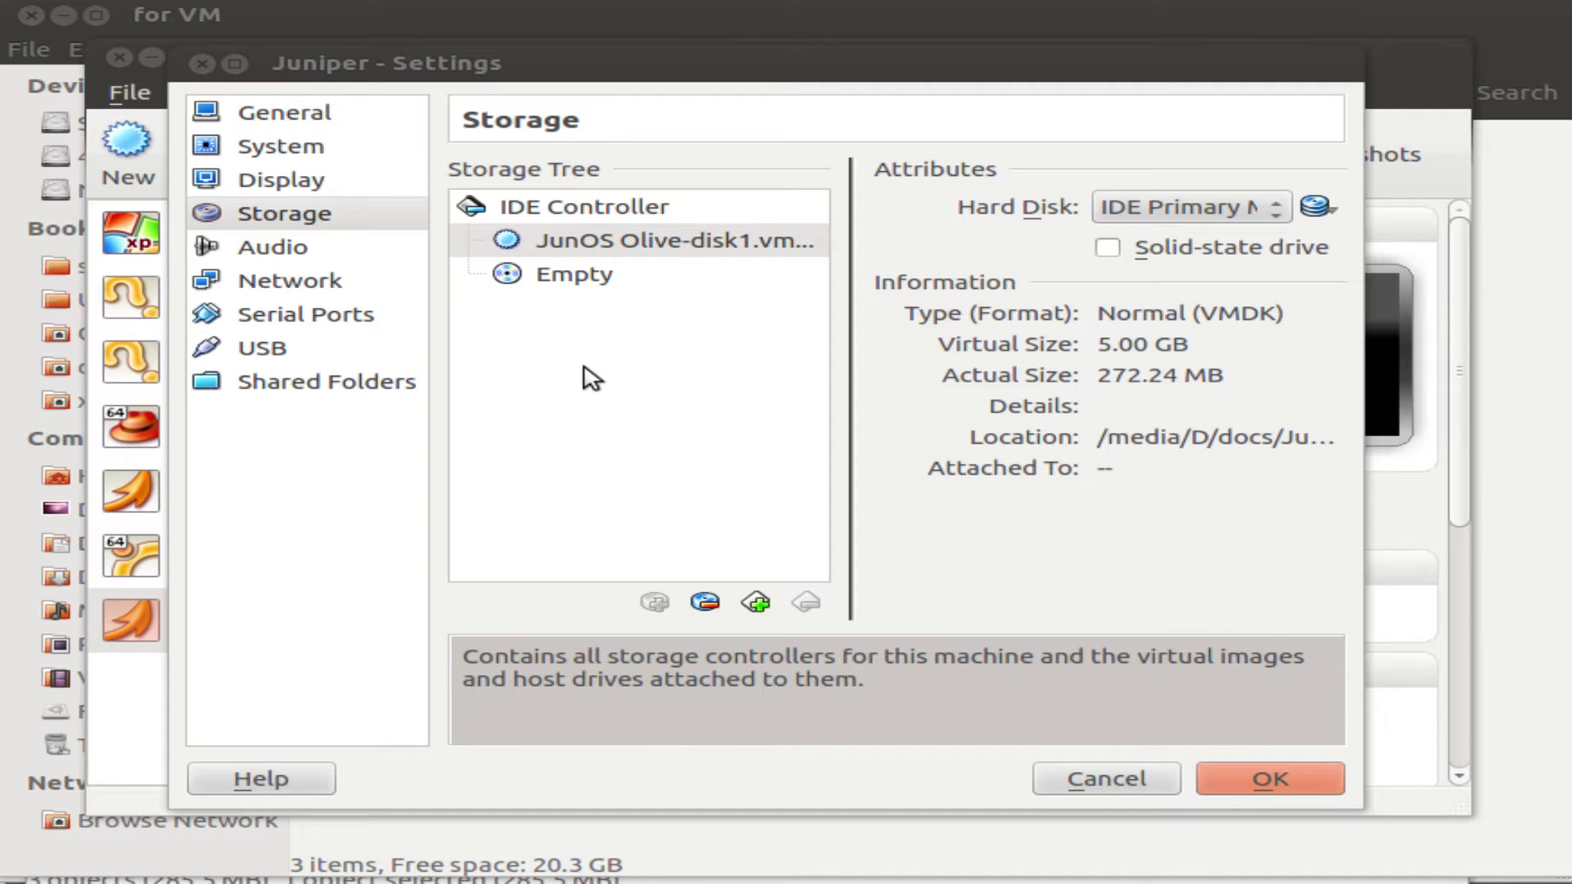
click(1268, 779)
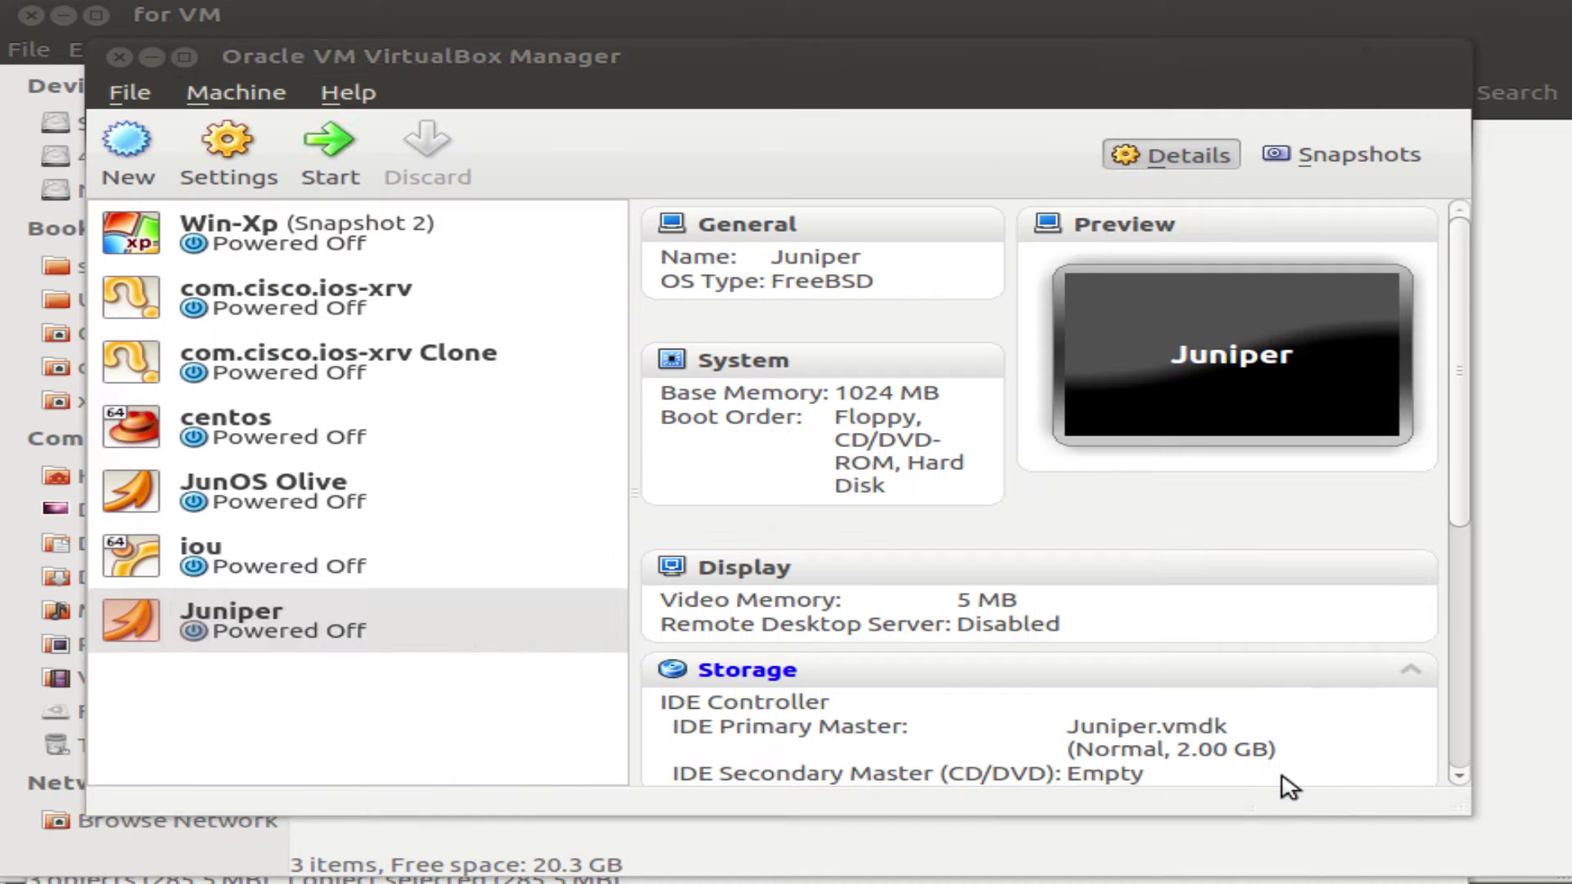
click(421, 643)
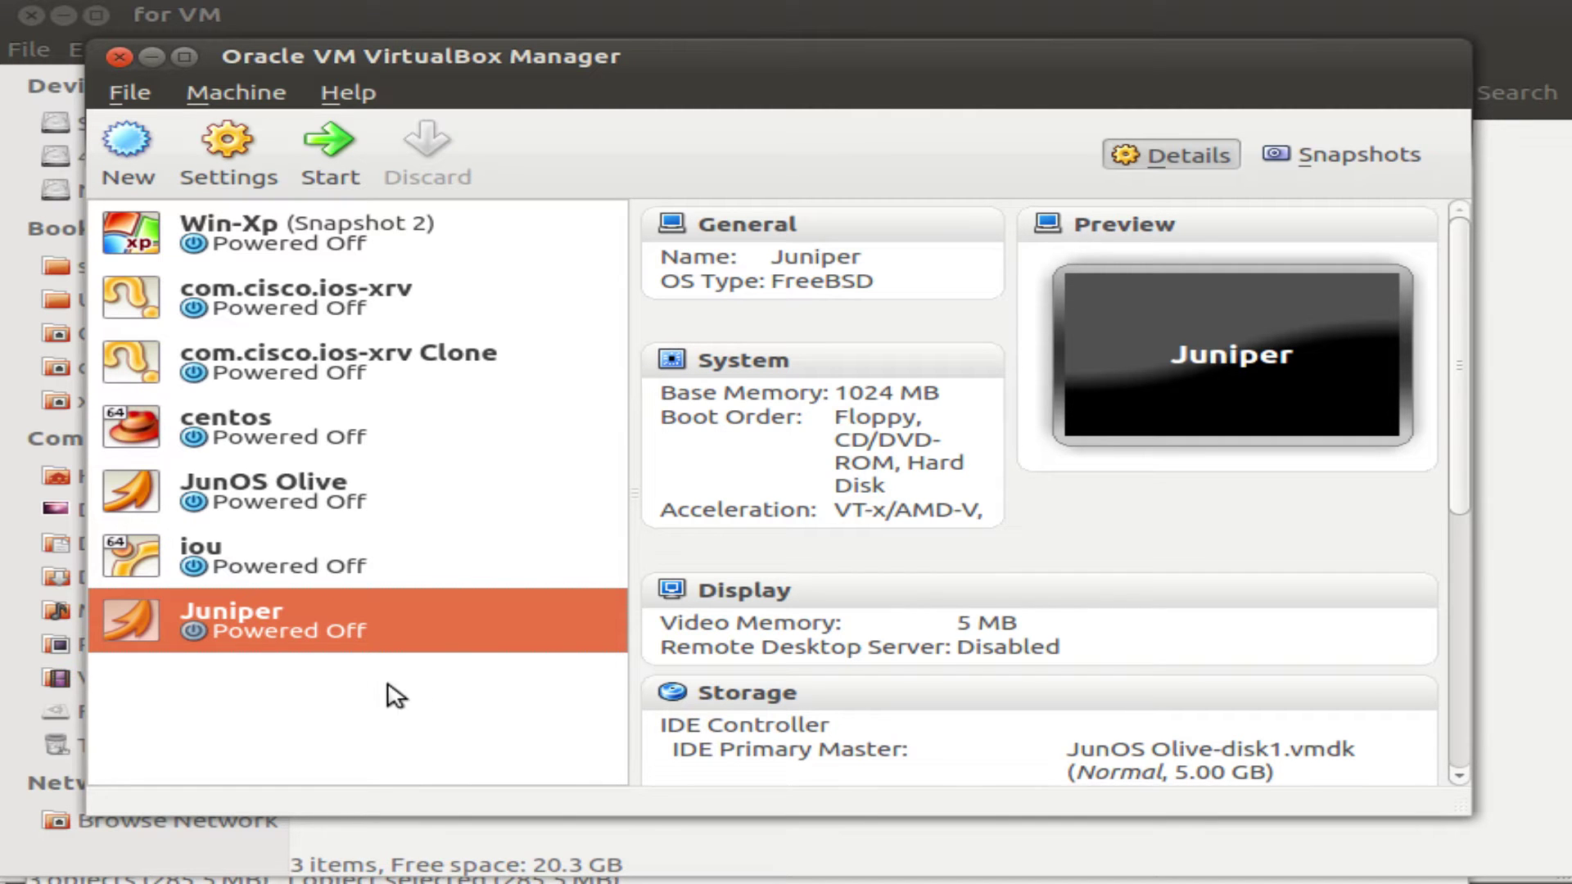
Delete the JUNOS1 router from the GNS3 topology.
click(1092, 873)
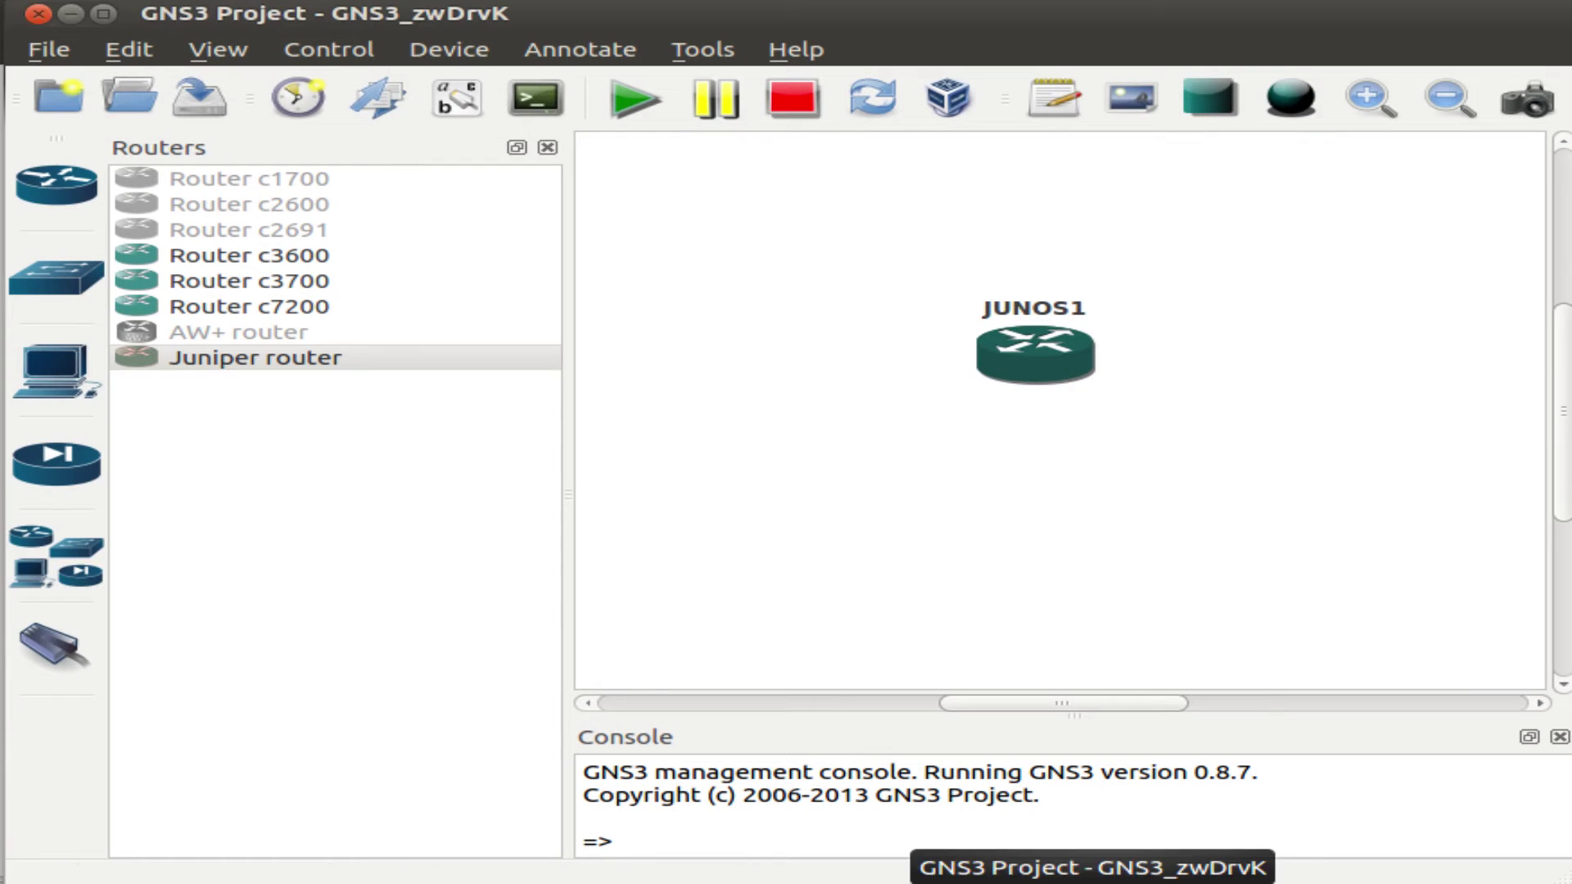
click(1035, 372)
key(Delete)
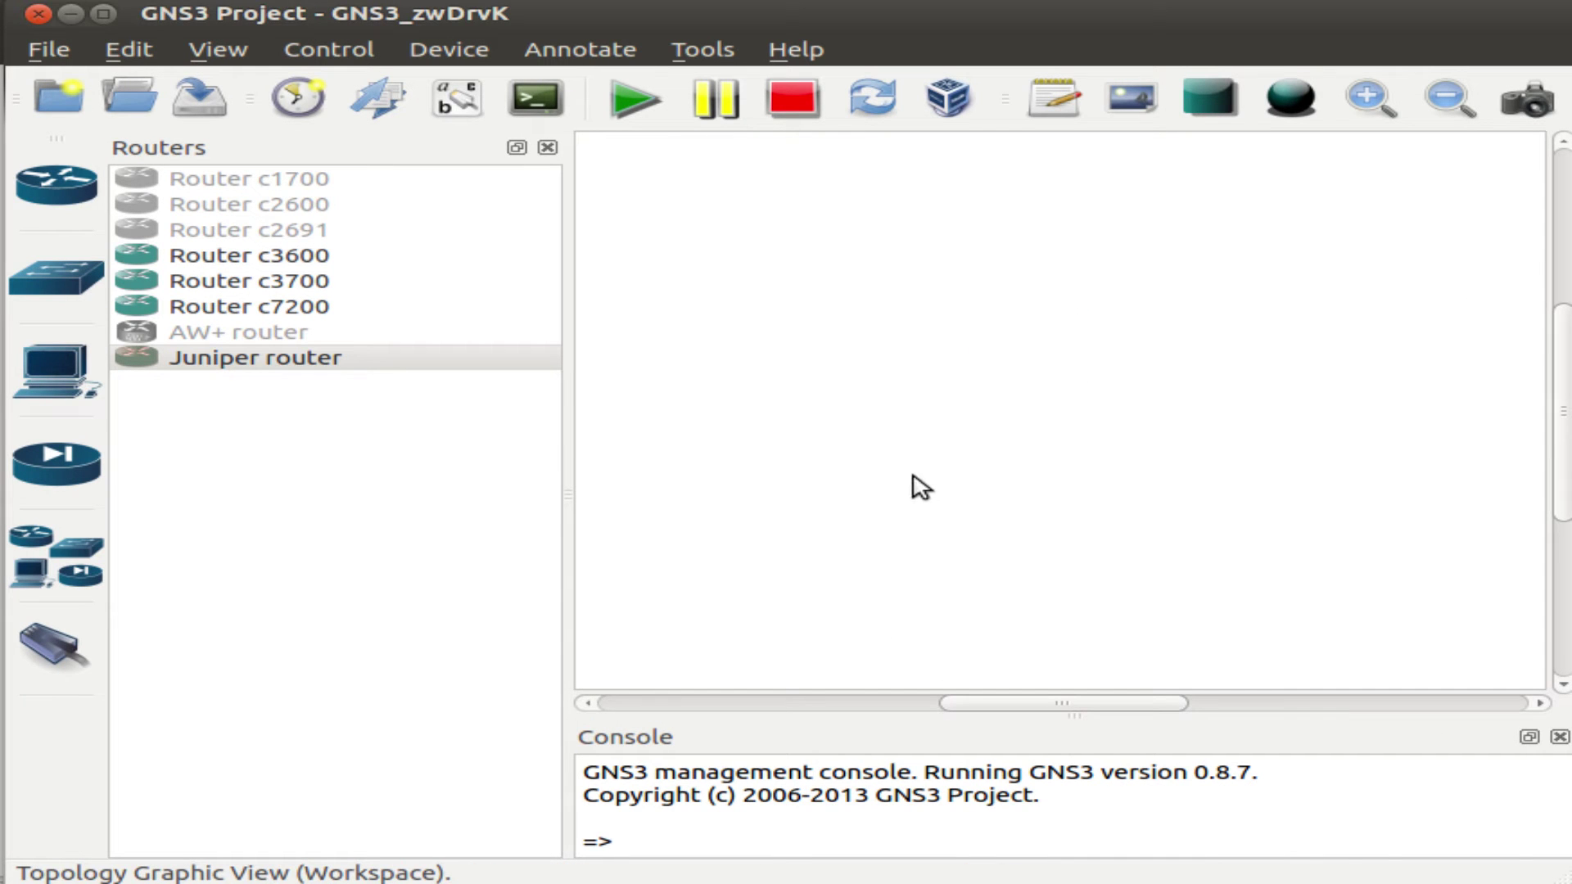
Open GNS3 Preferences from the Edit menu.
click(344, 488)
click(128, 49)
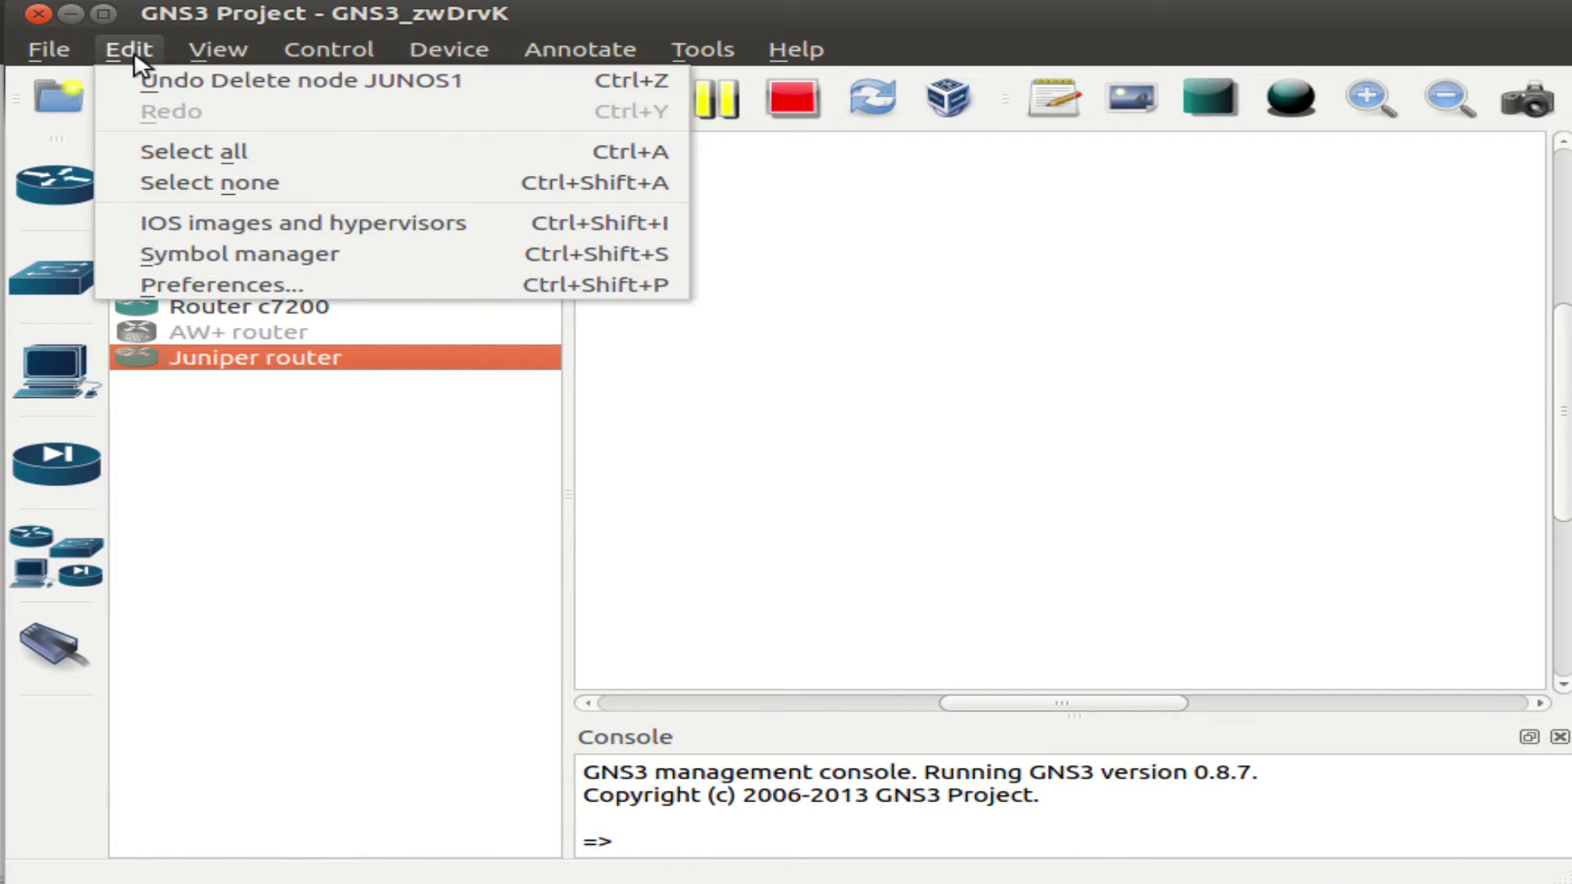
click(301, 287)
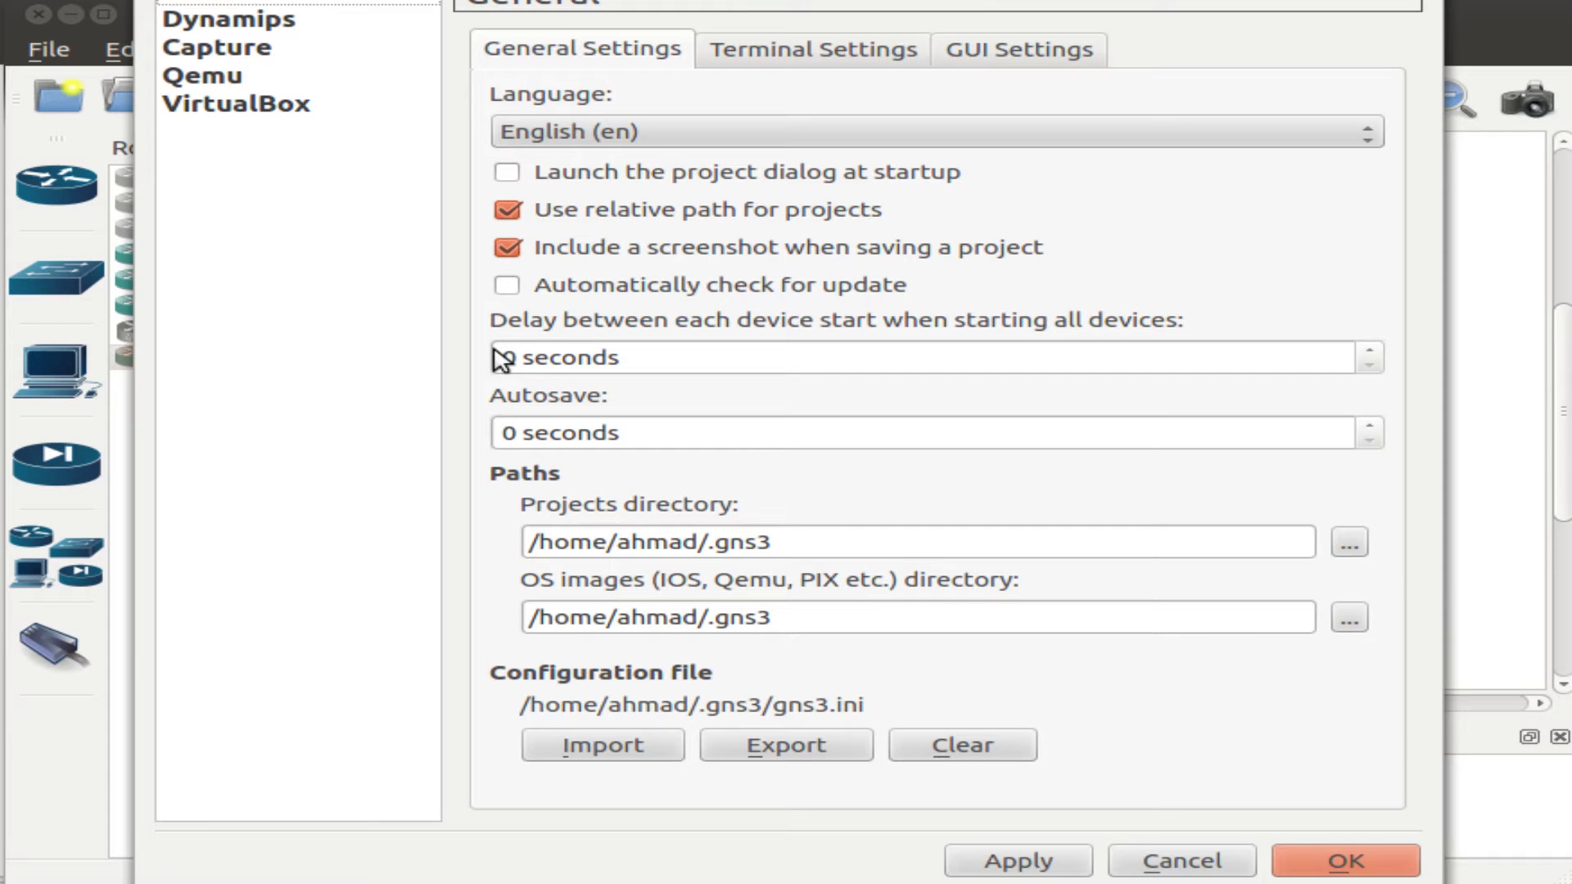
drag(655, 2, 651, 33)
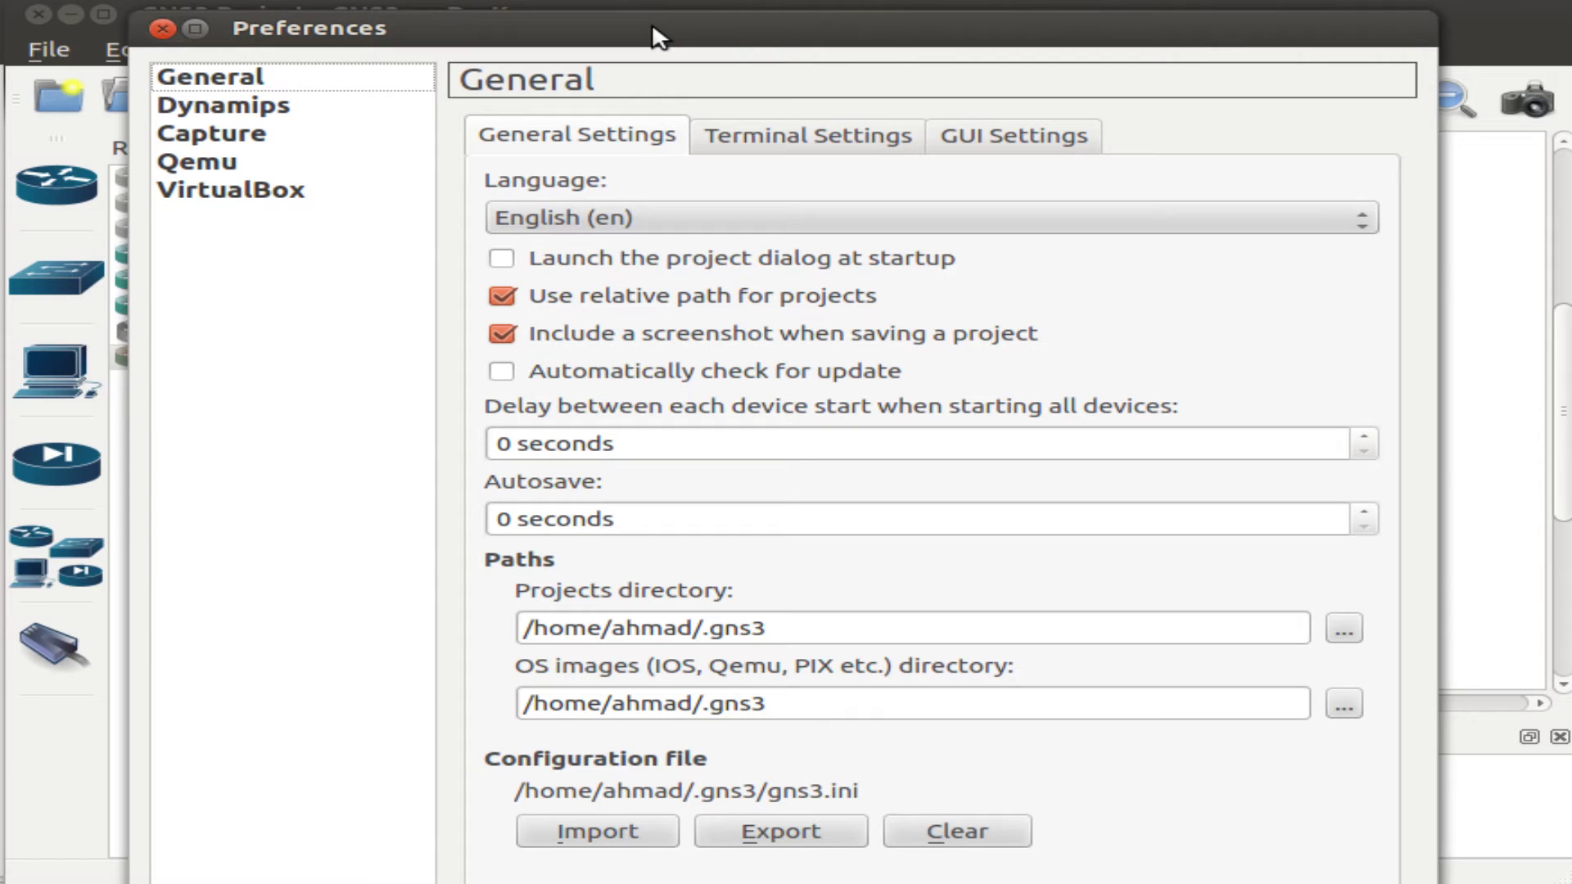
Define VirtualBox guest 'Juniper' using the Juniper VM with 6 NICs.
click(246, 195)
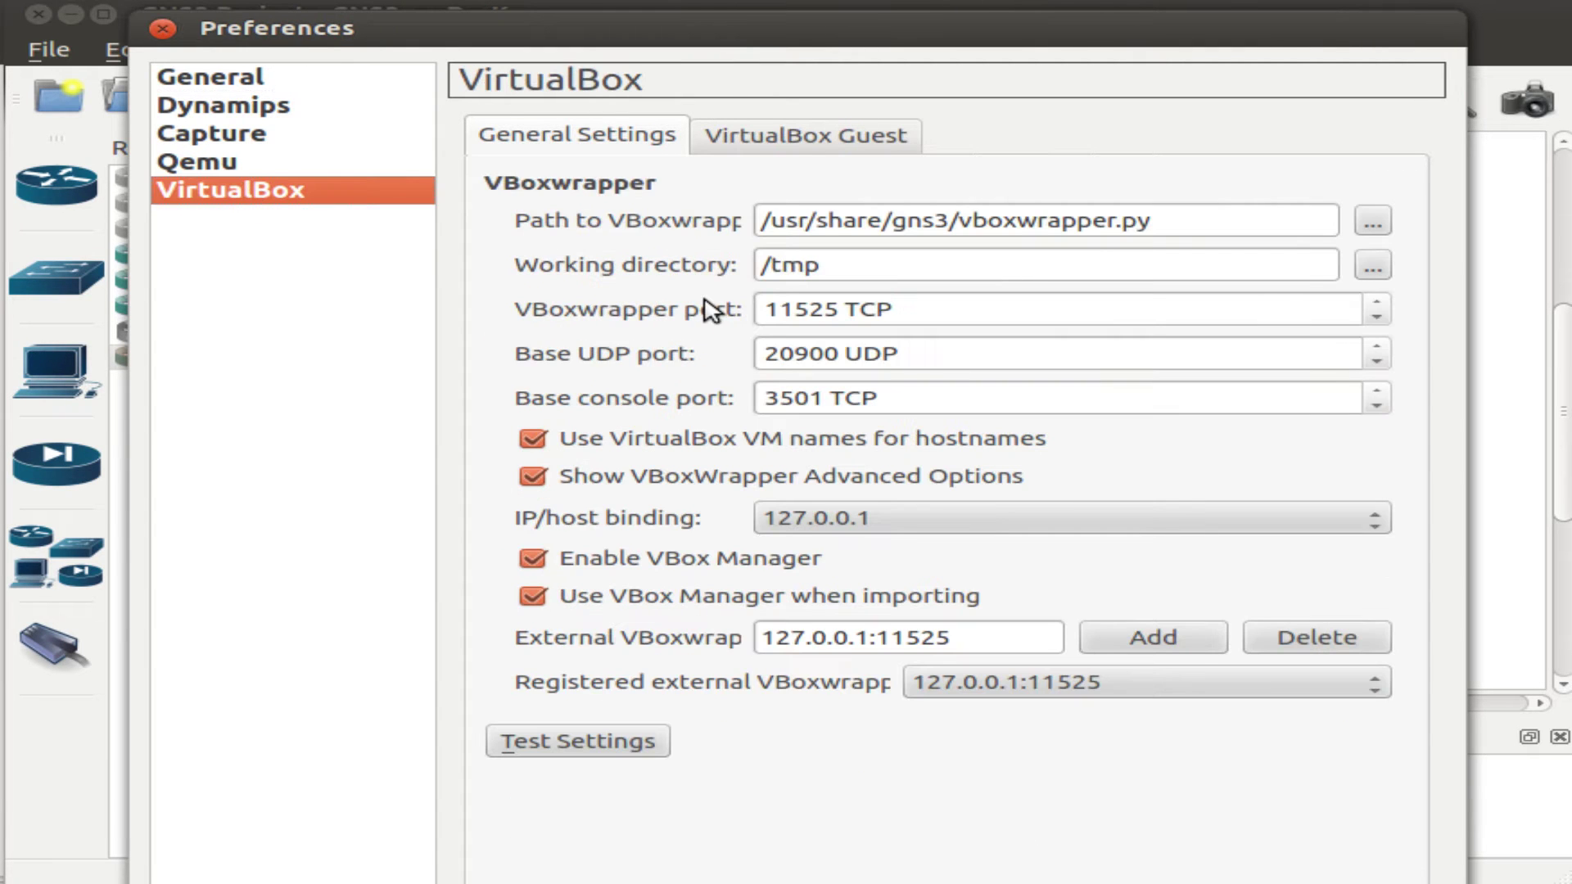
click(814, 139)
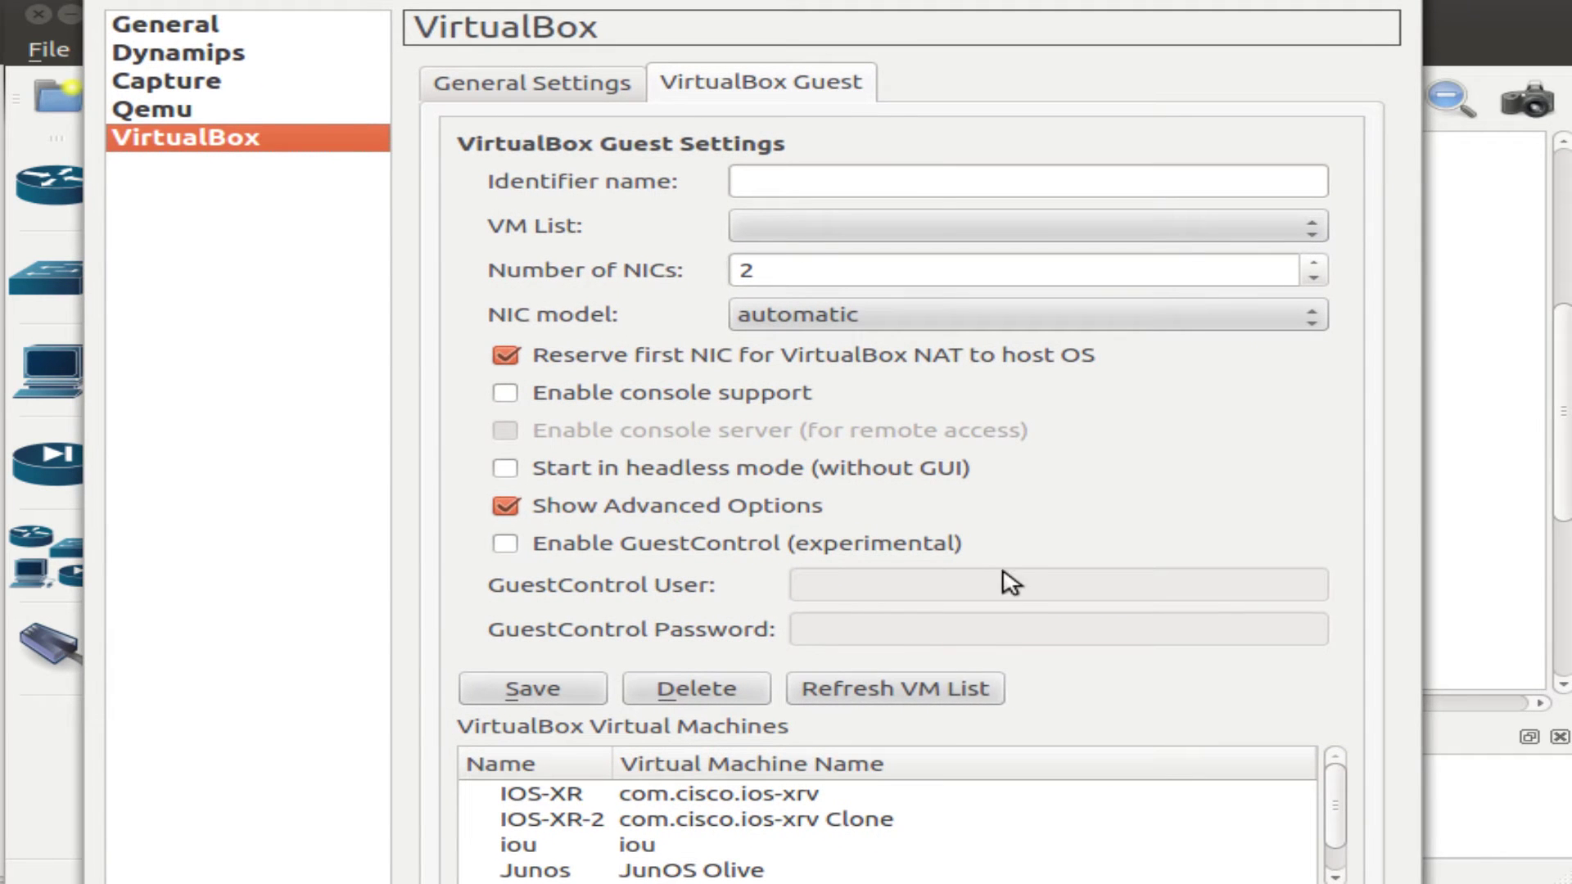
click(933, 694)
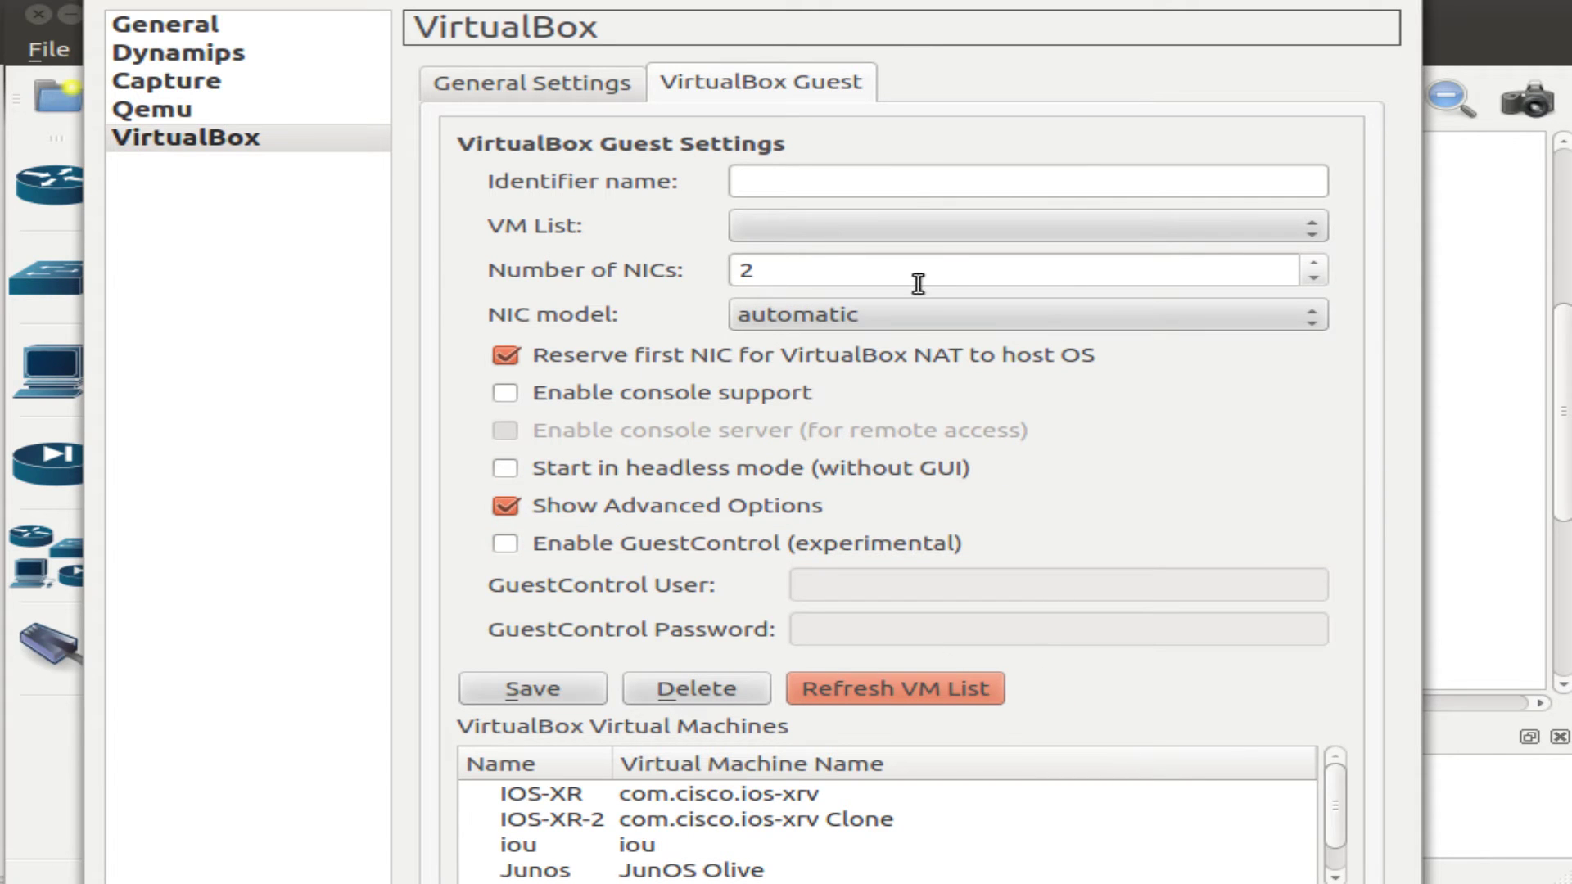
click(1025, 230)
click(1015, 287)
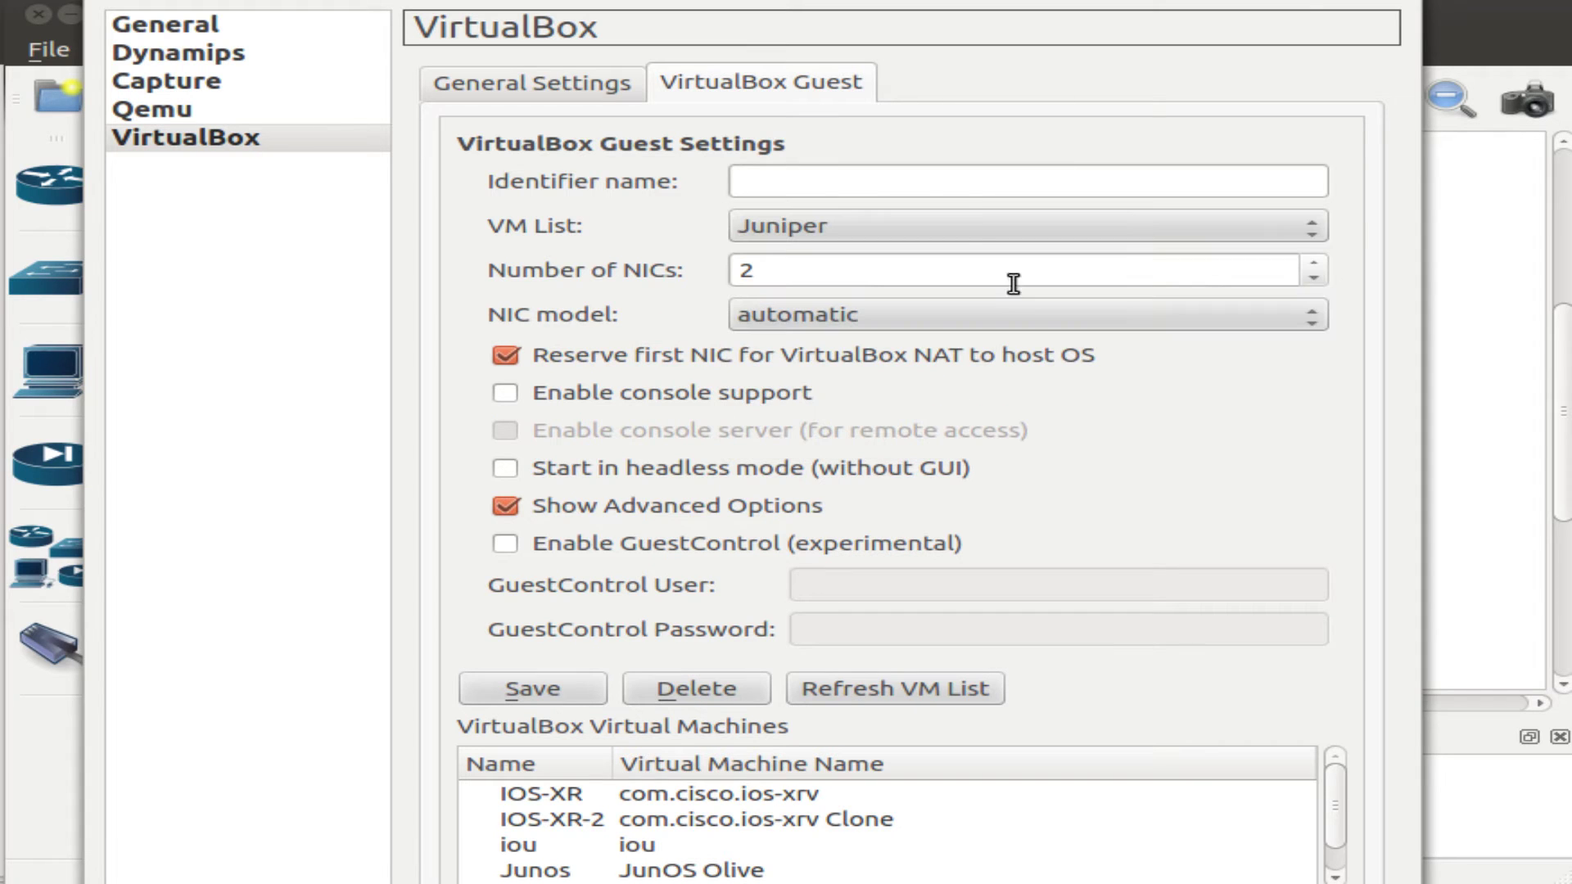
click(961, 180)
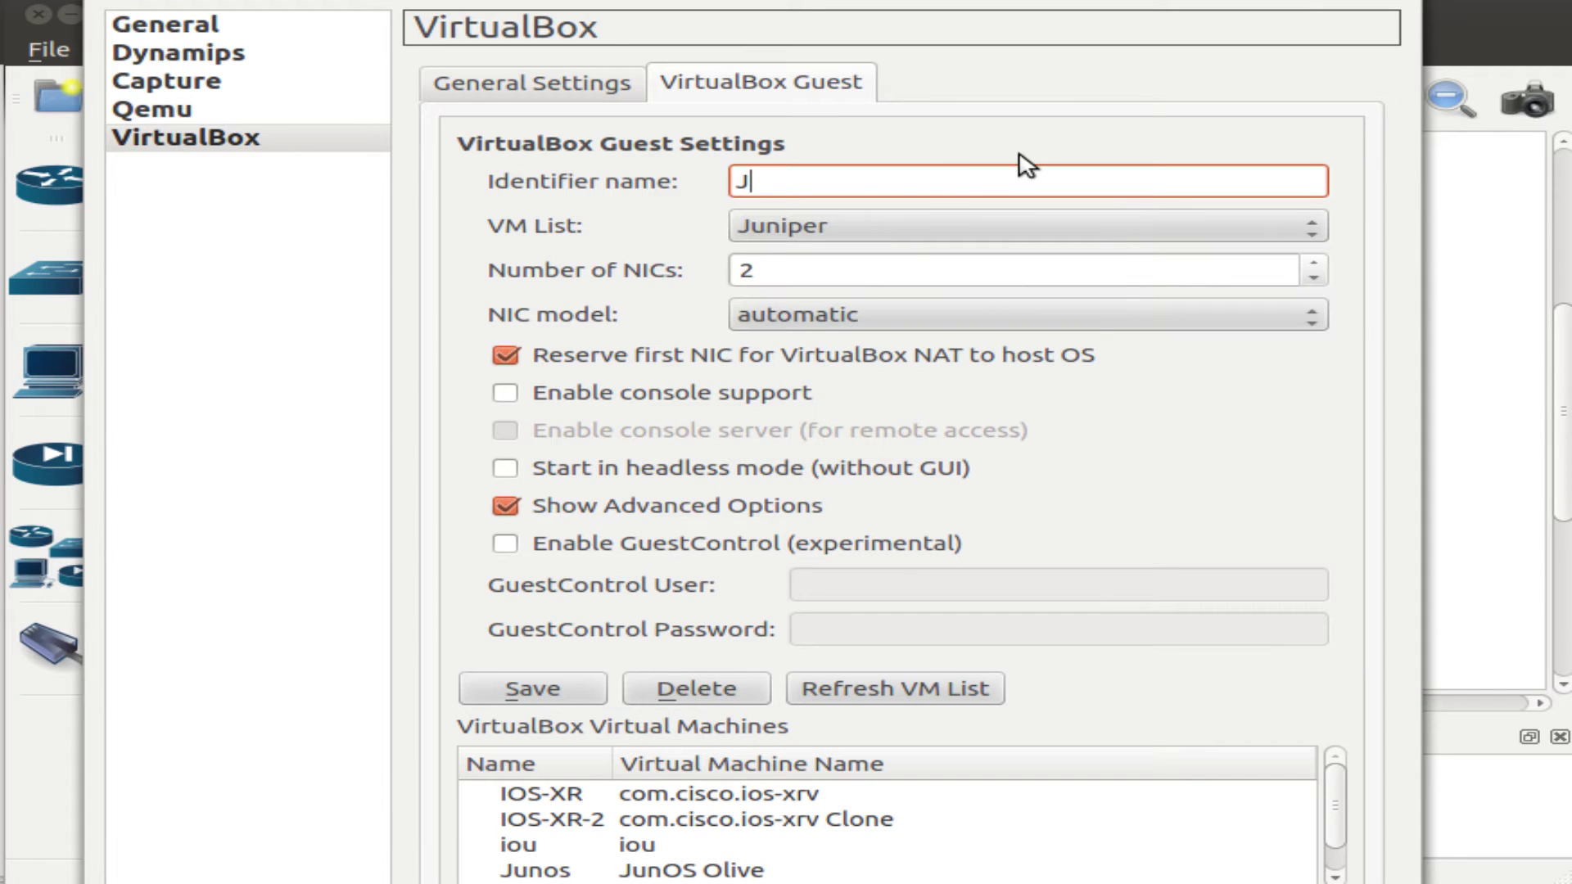
text(Juniper)
drag(815, 272, 671, 277)
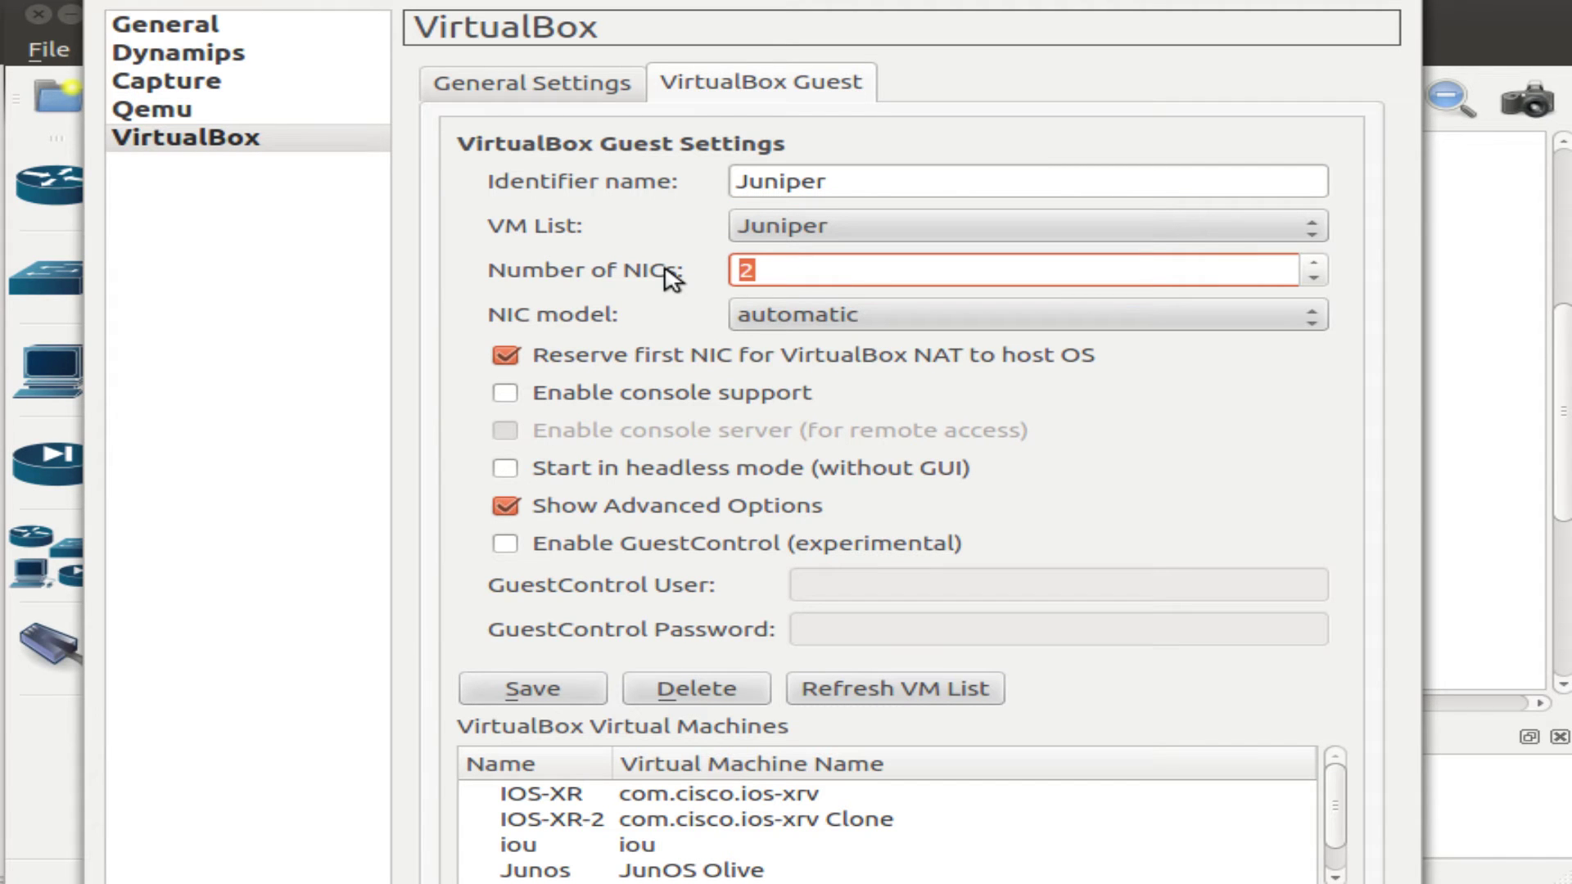
text(6)
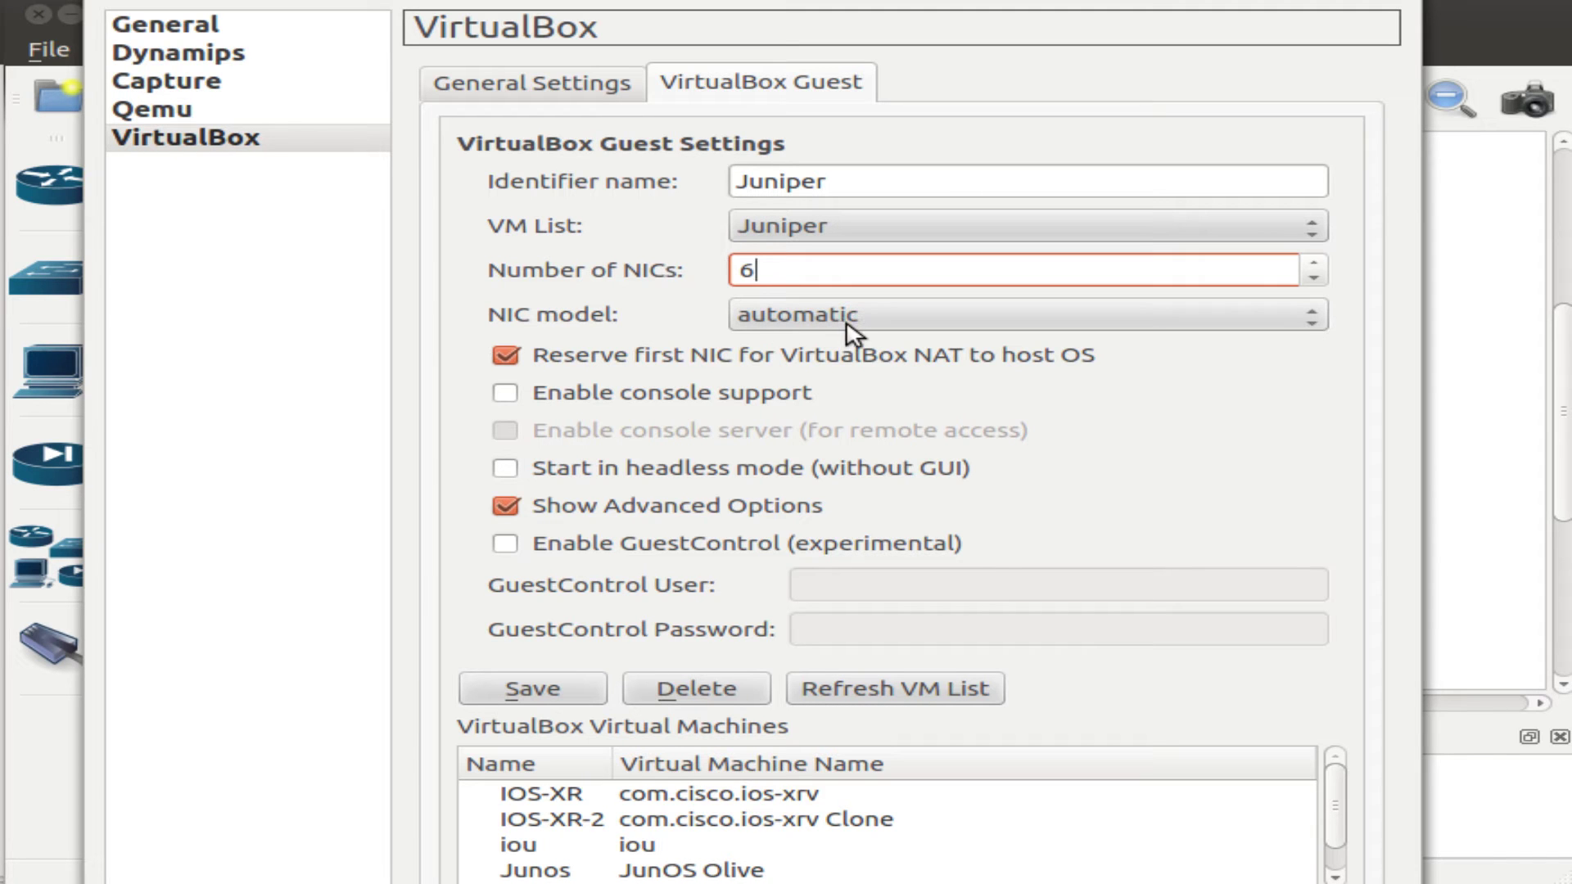
Enable console support, console server and headless mode, untick Reserve first NIC, then save.
click(501, 393)
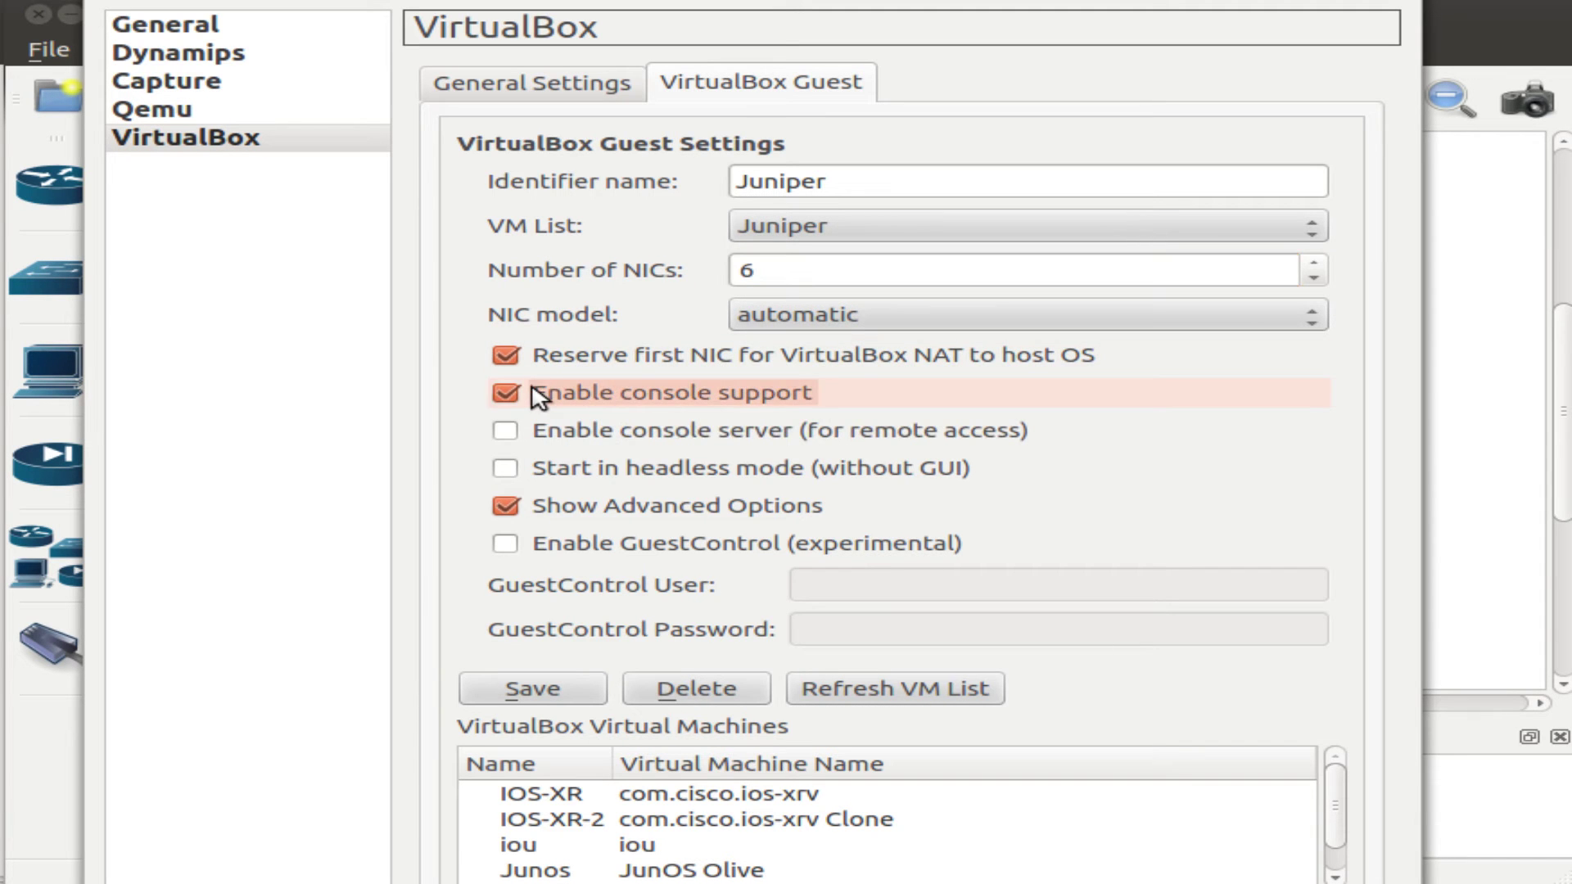
click(511, 360)
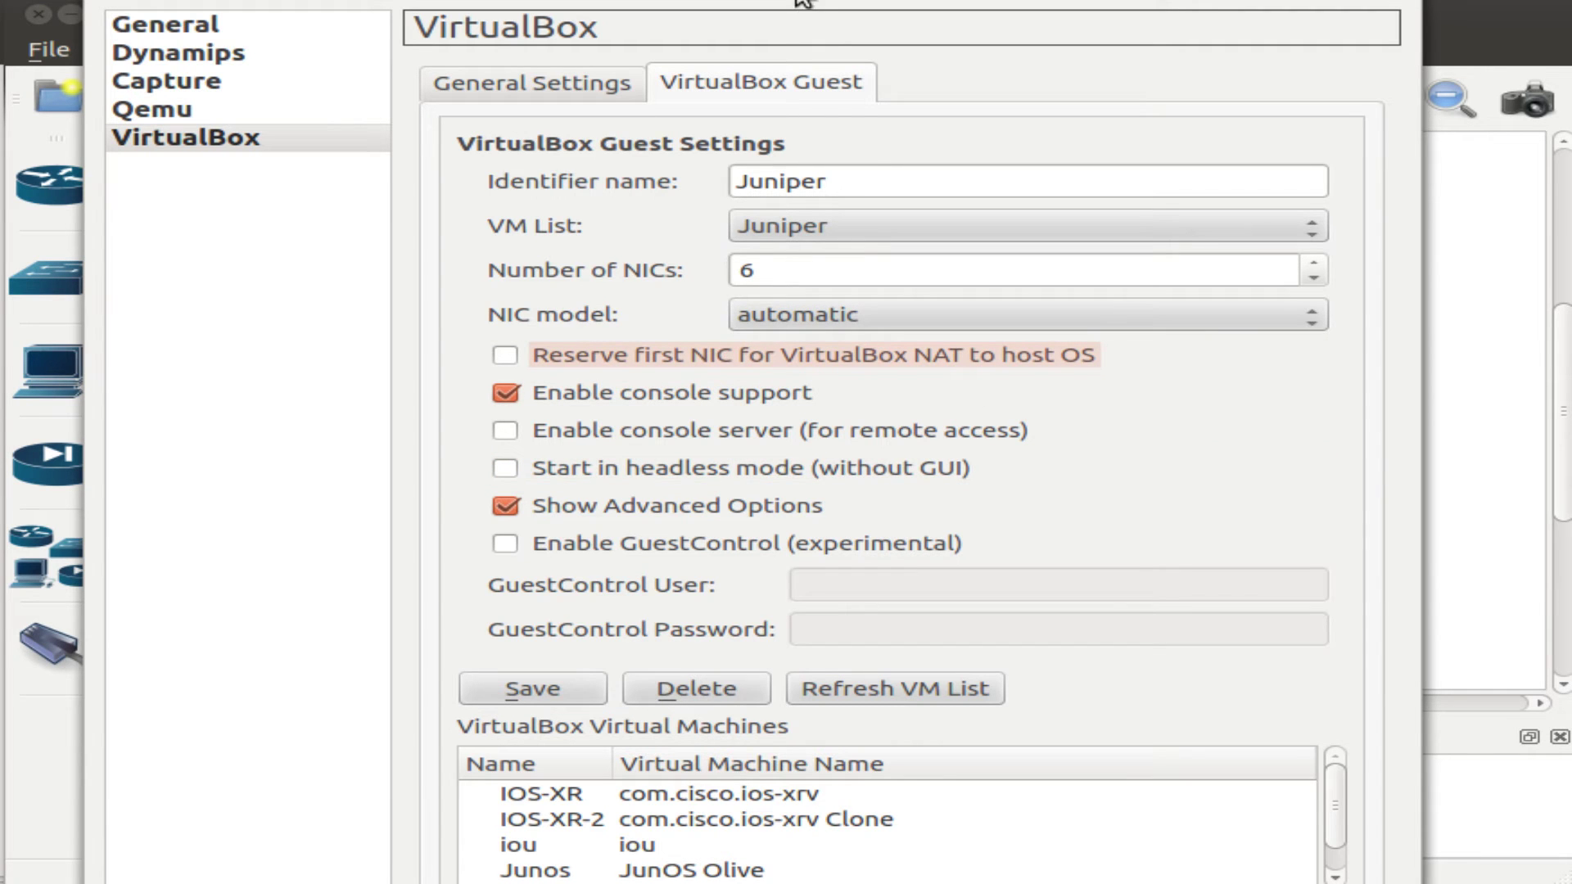
drag(805, 2, 794, 0)
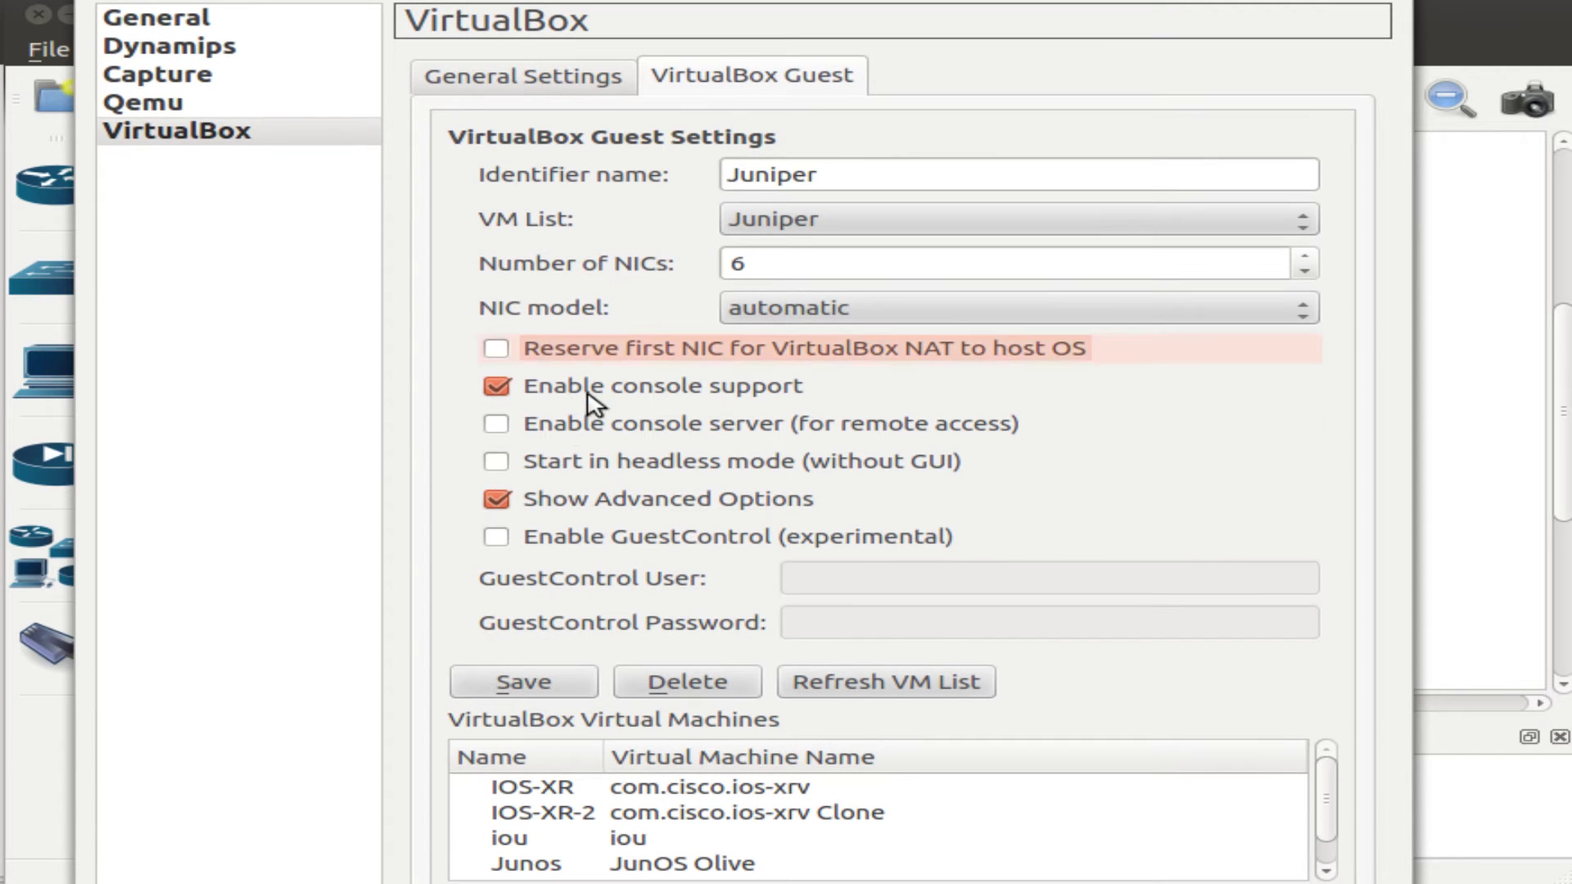
click(546, 424)
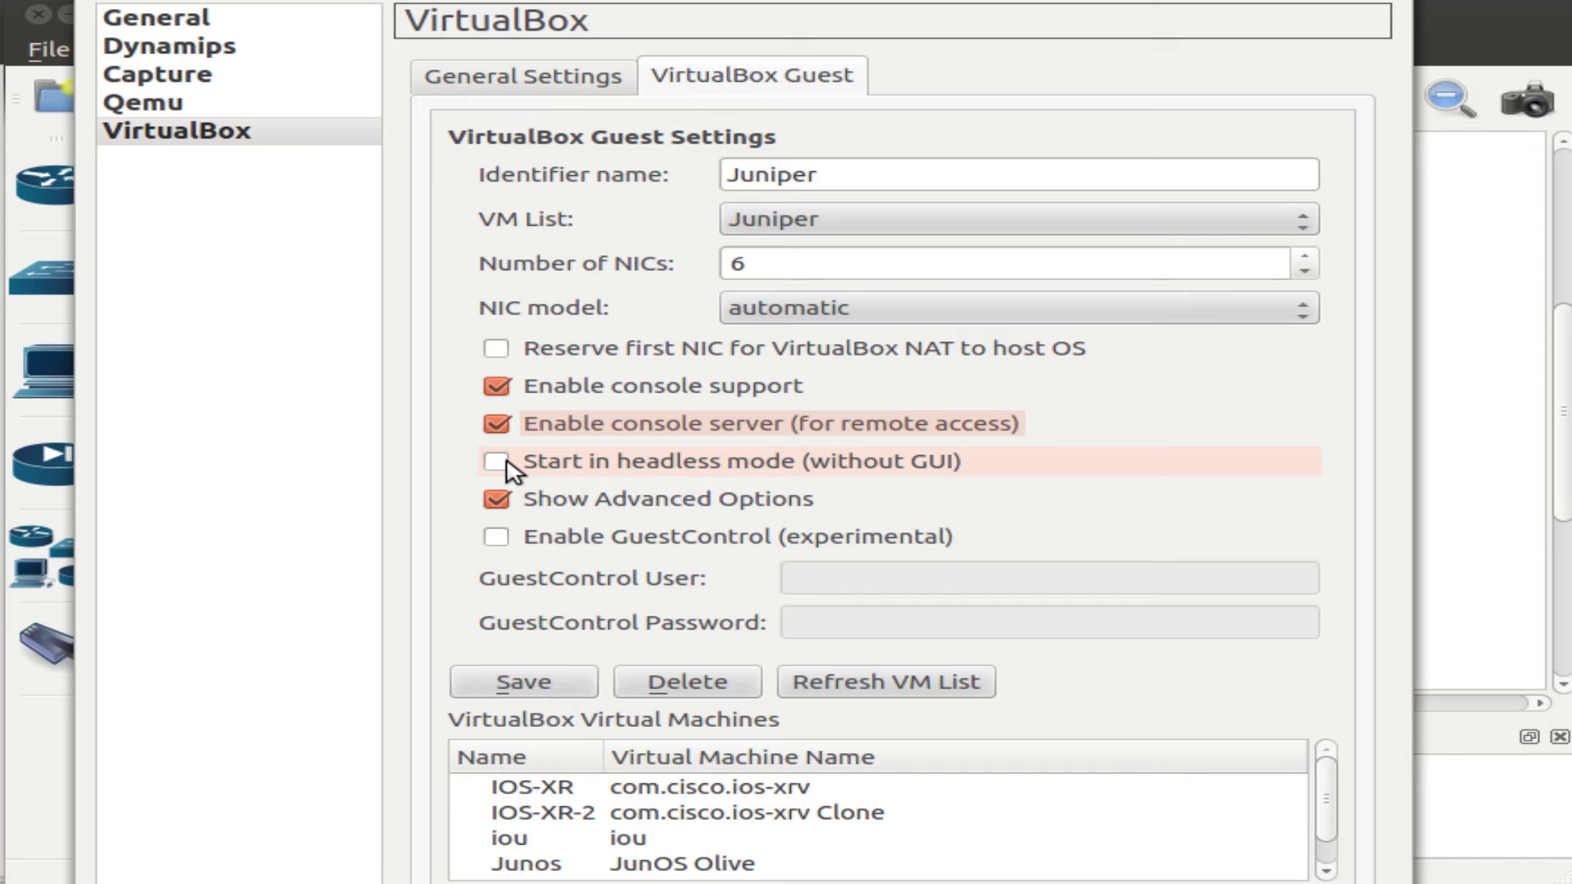
click(502, 461)
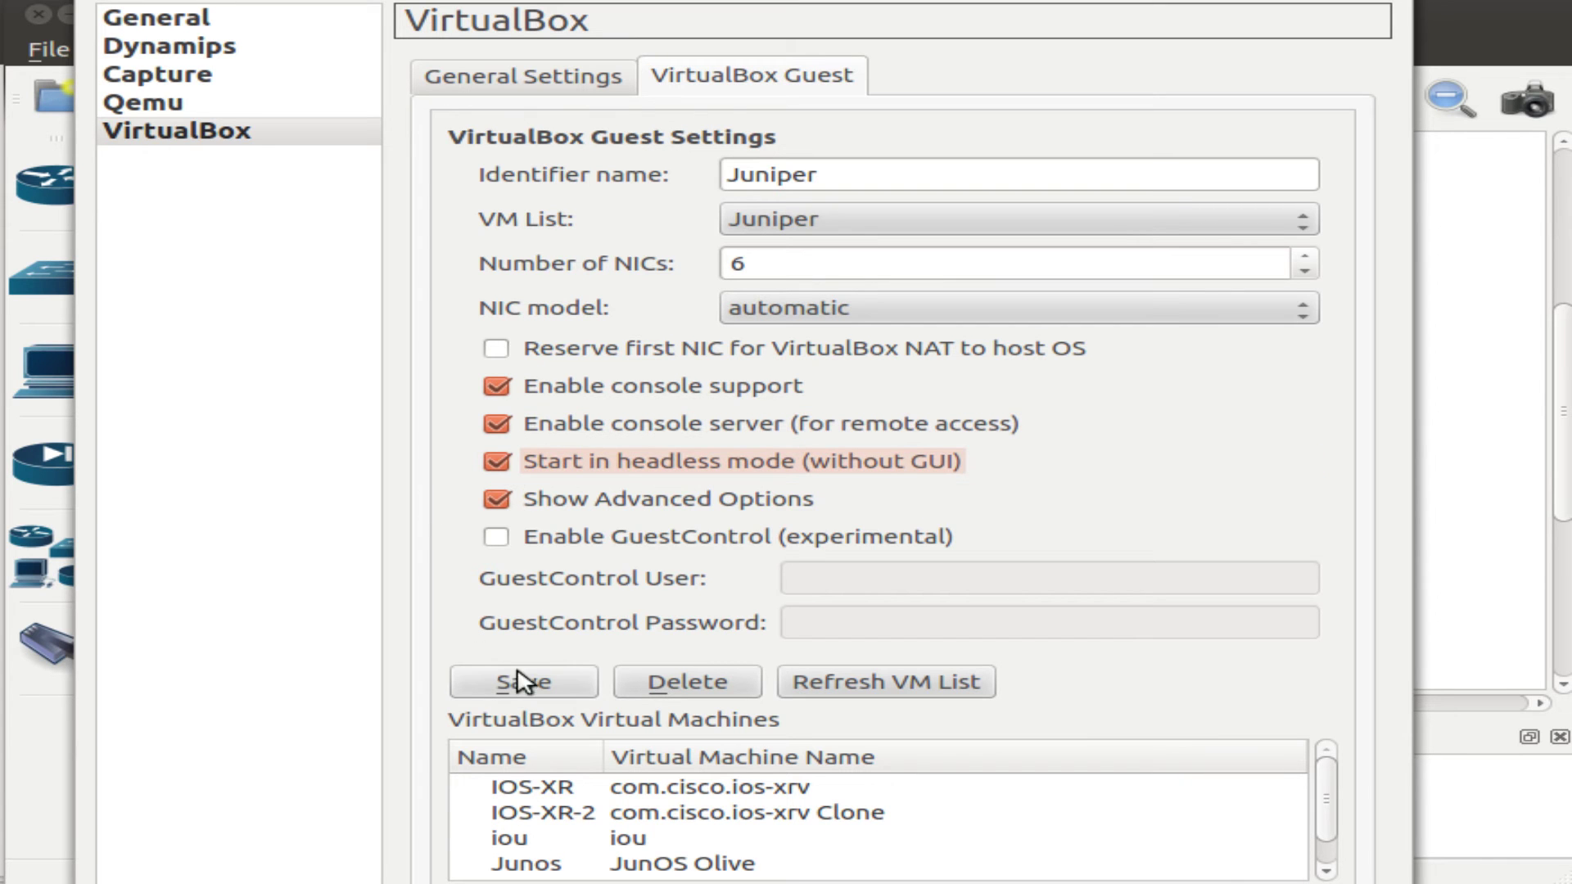
click(545, 691)
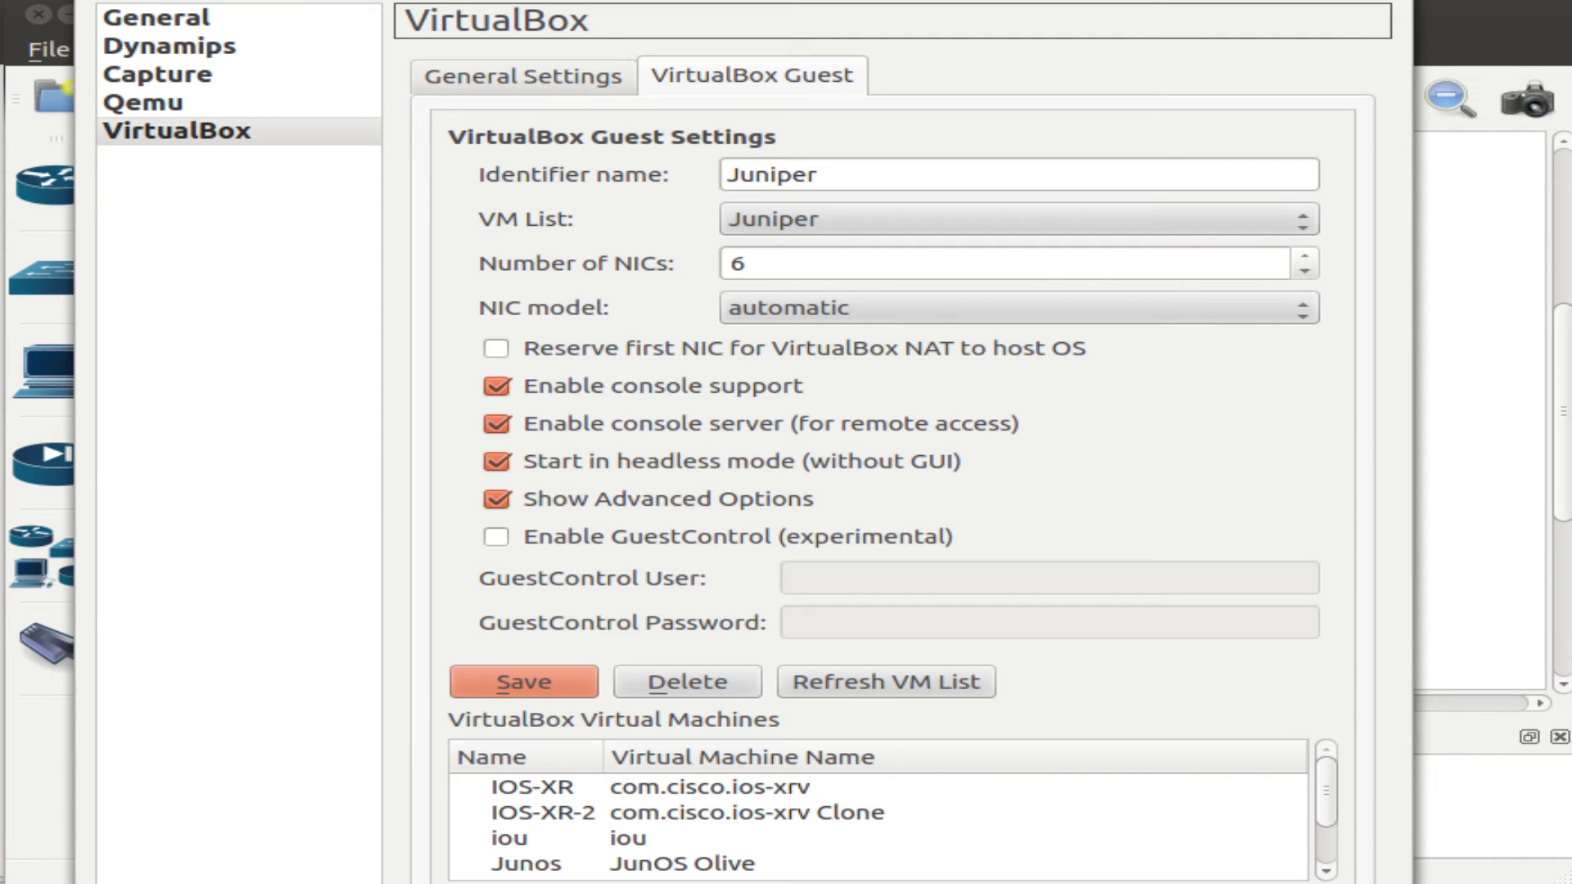
click(106, 16)
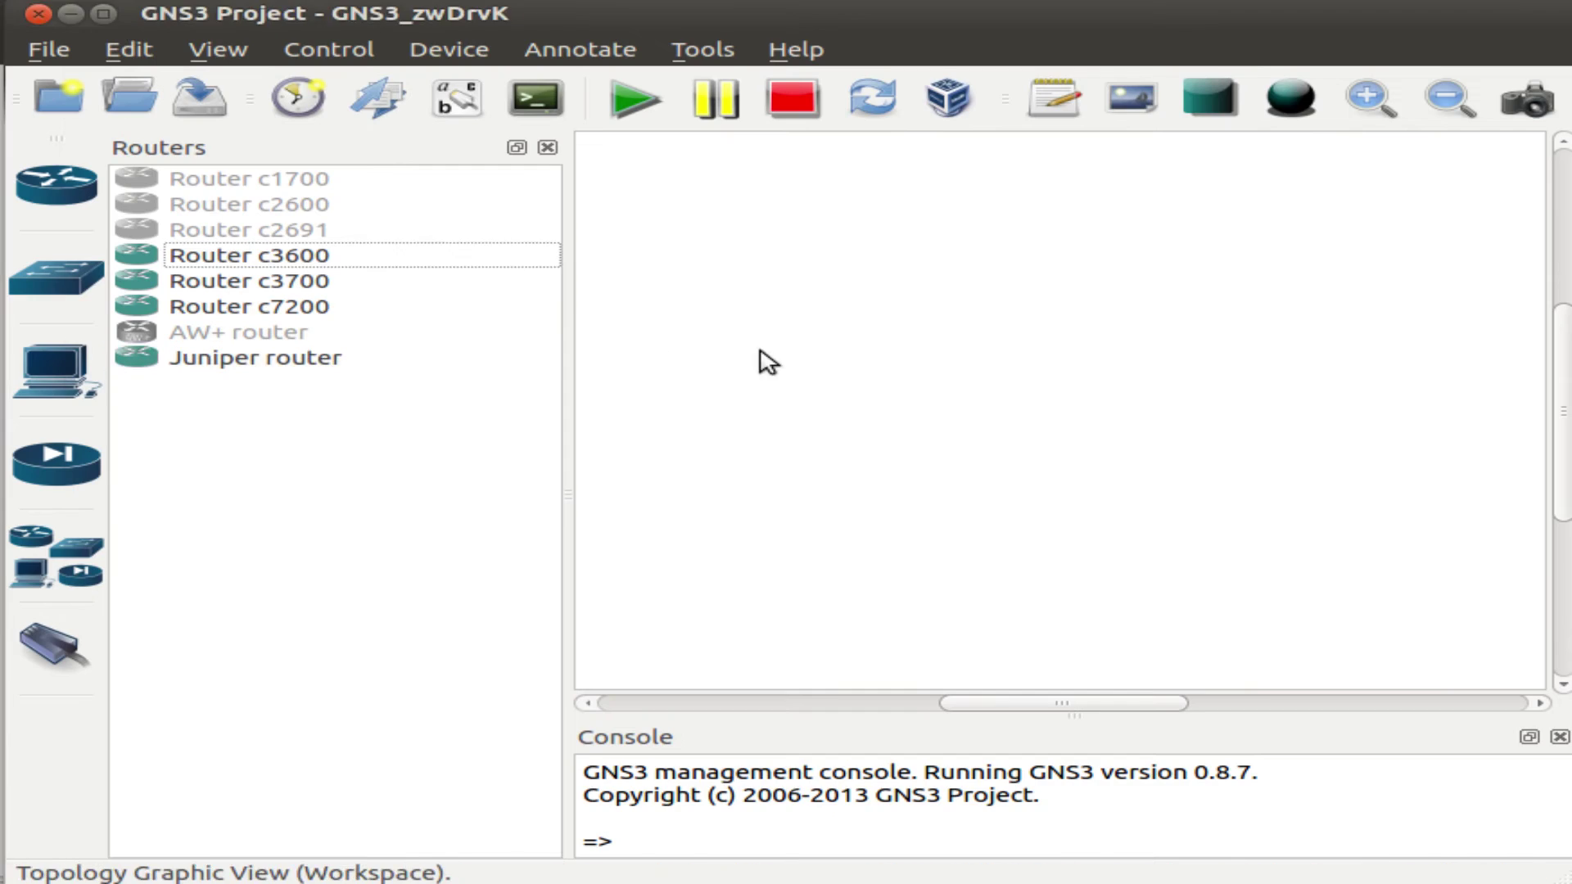
Place a VirtualBox guest node on the workspace using the Juniper VM.
click(57, 561)
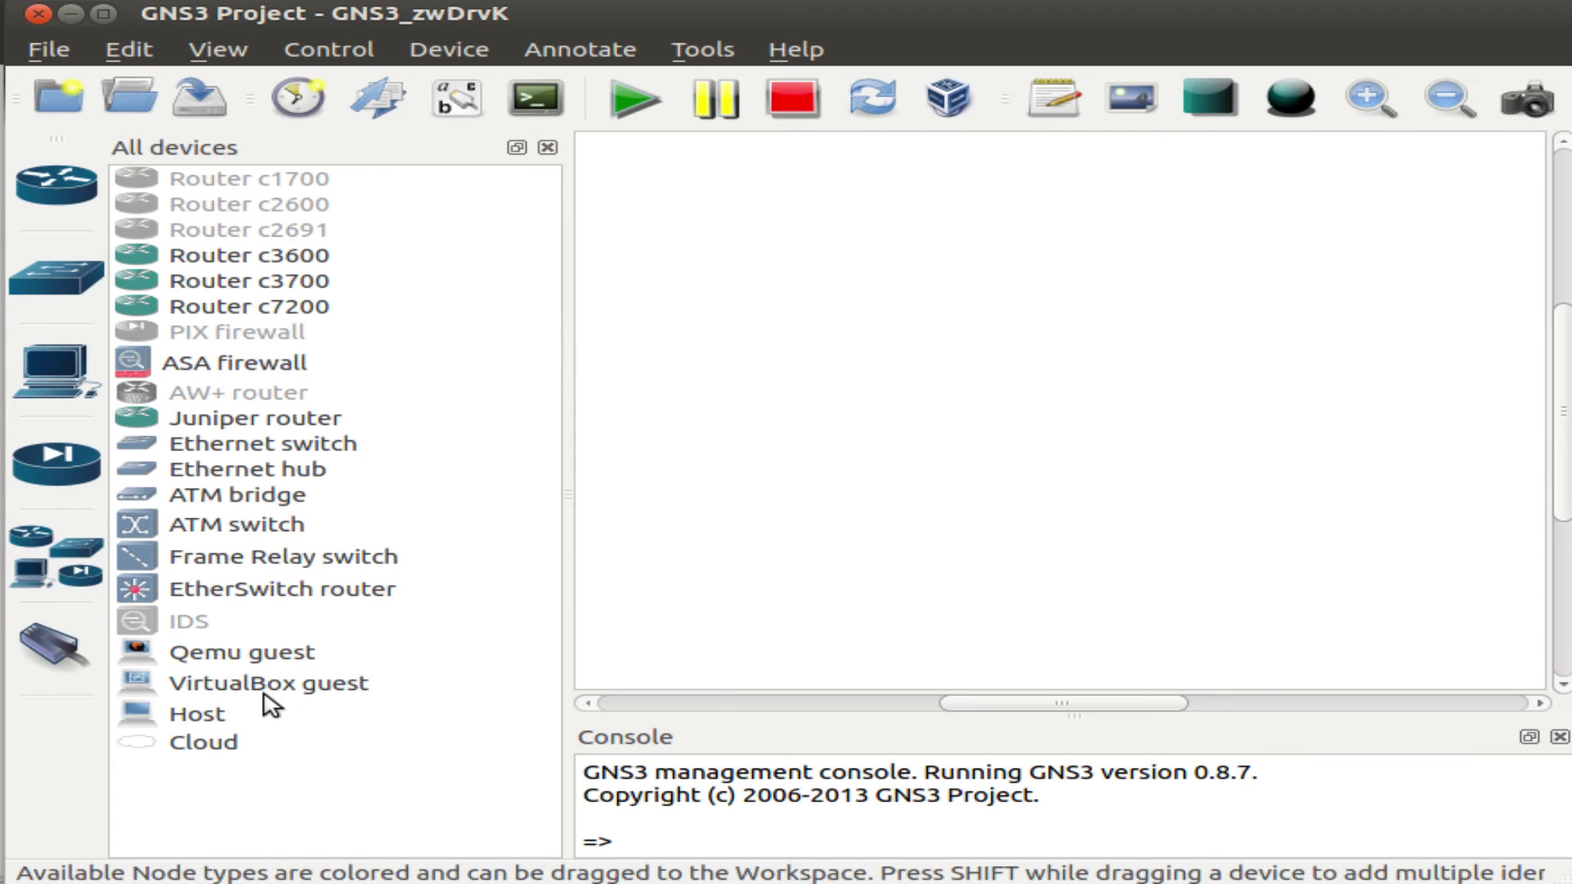
drag(262, 689, 966, 349)
click(880, 300)
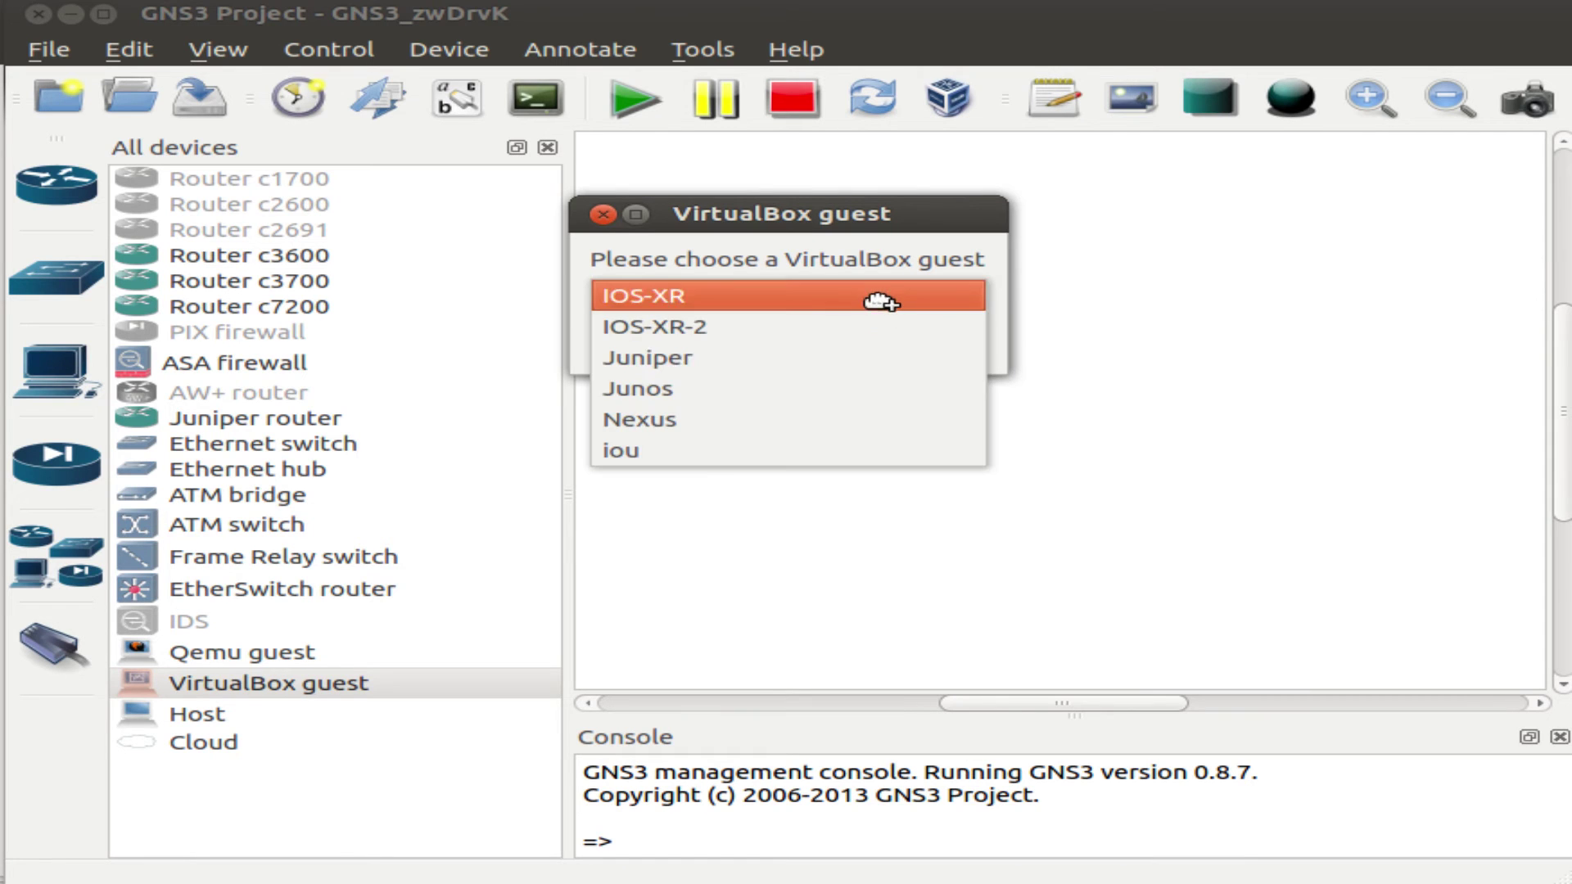
click(863, 357)
click(921, 341)
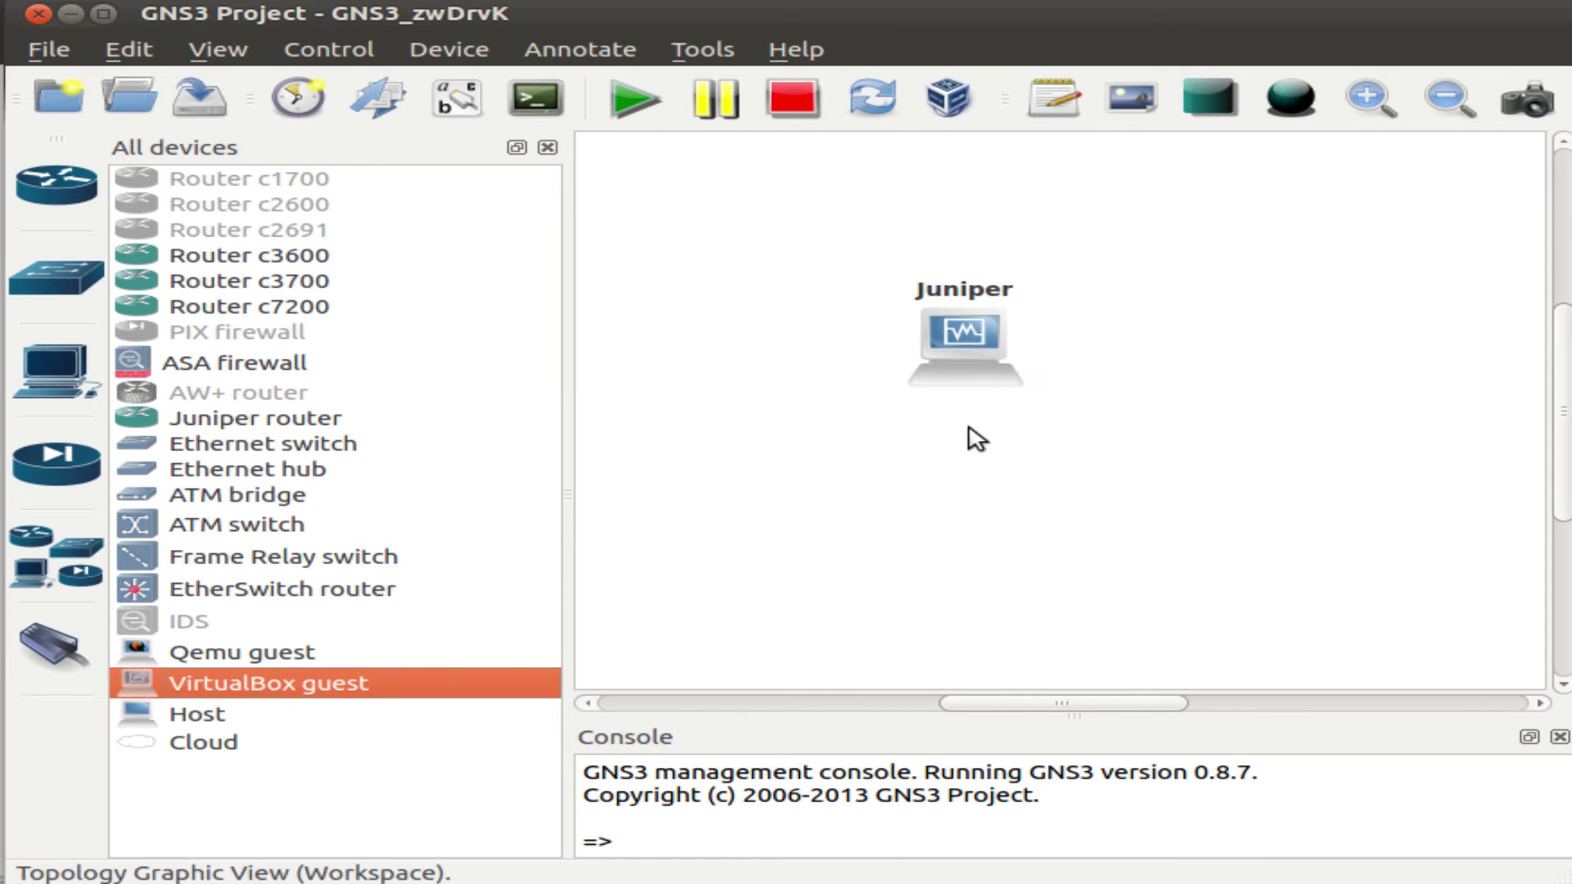
Change the Juniper node's symbol to the router icon.
right_click(952, 350)
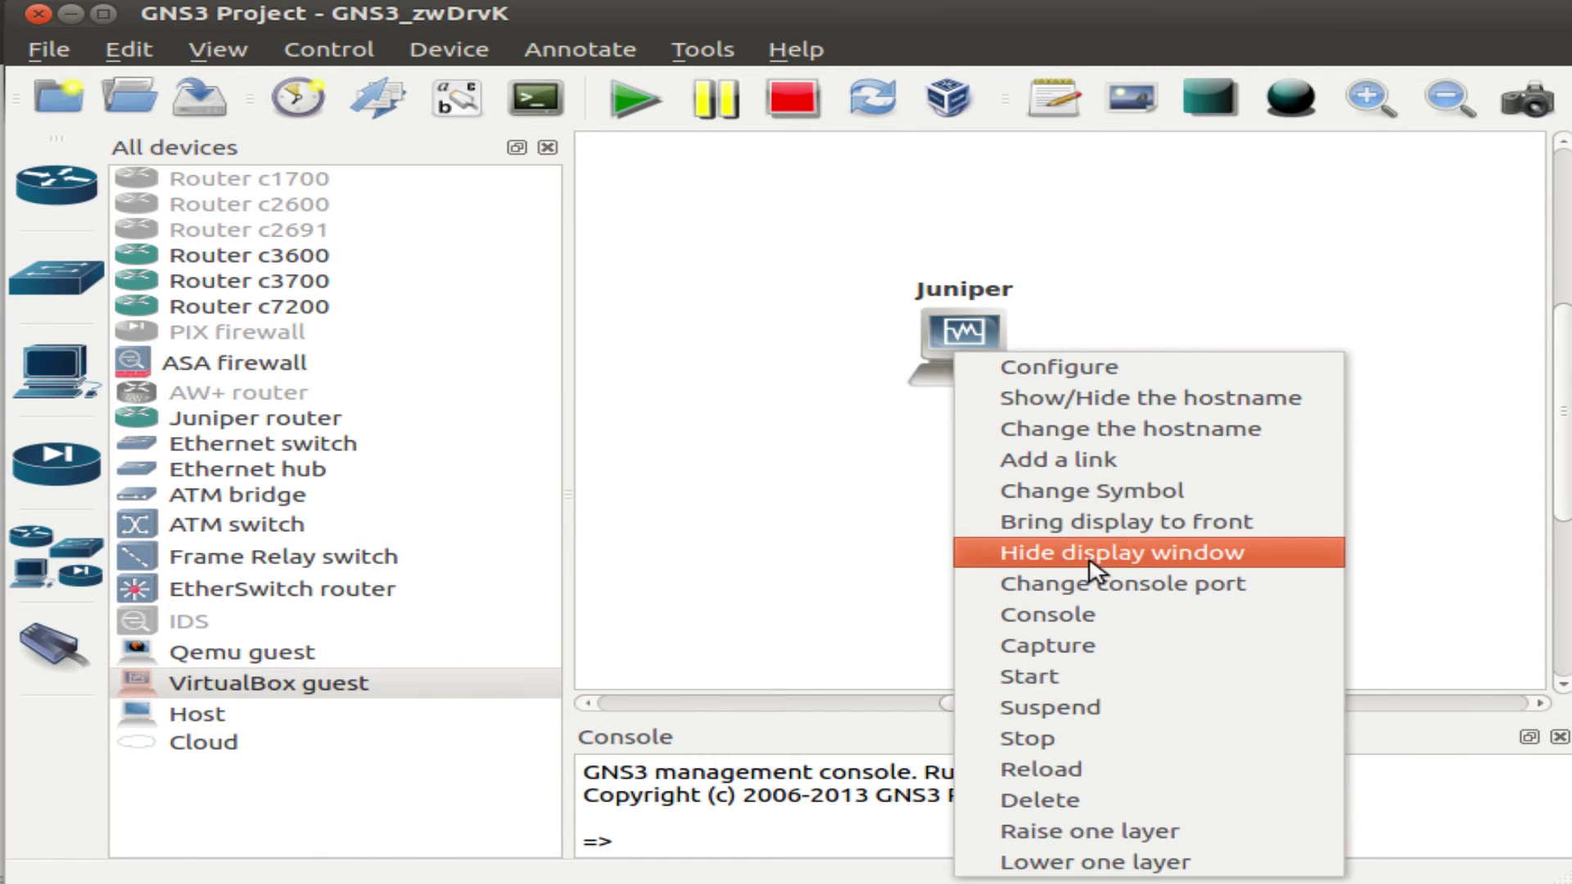
click(1113, 492)
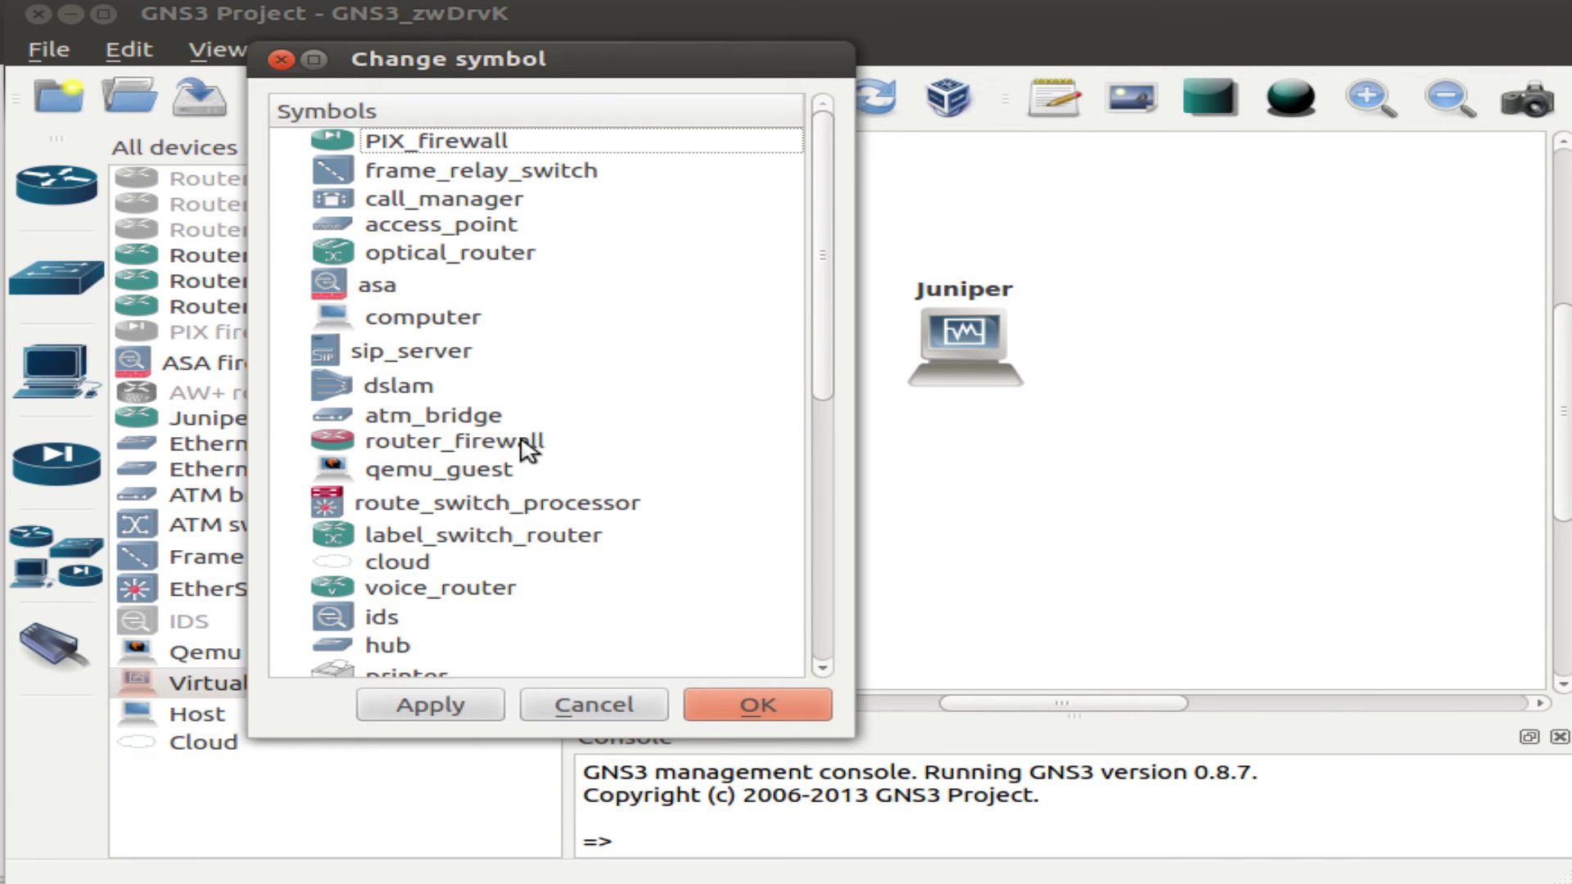
scroll(540, 522, down, 3)
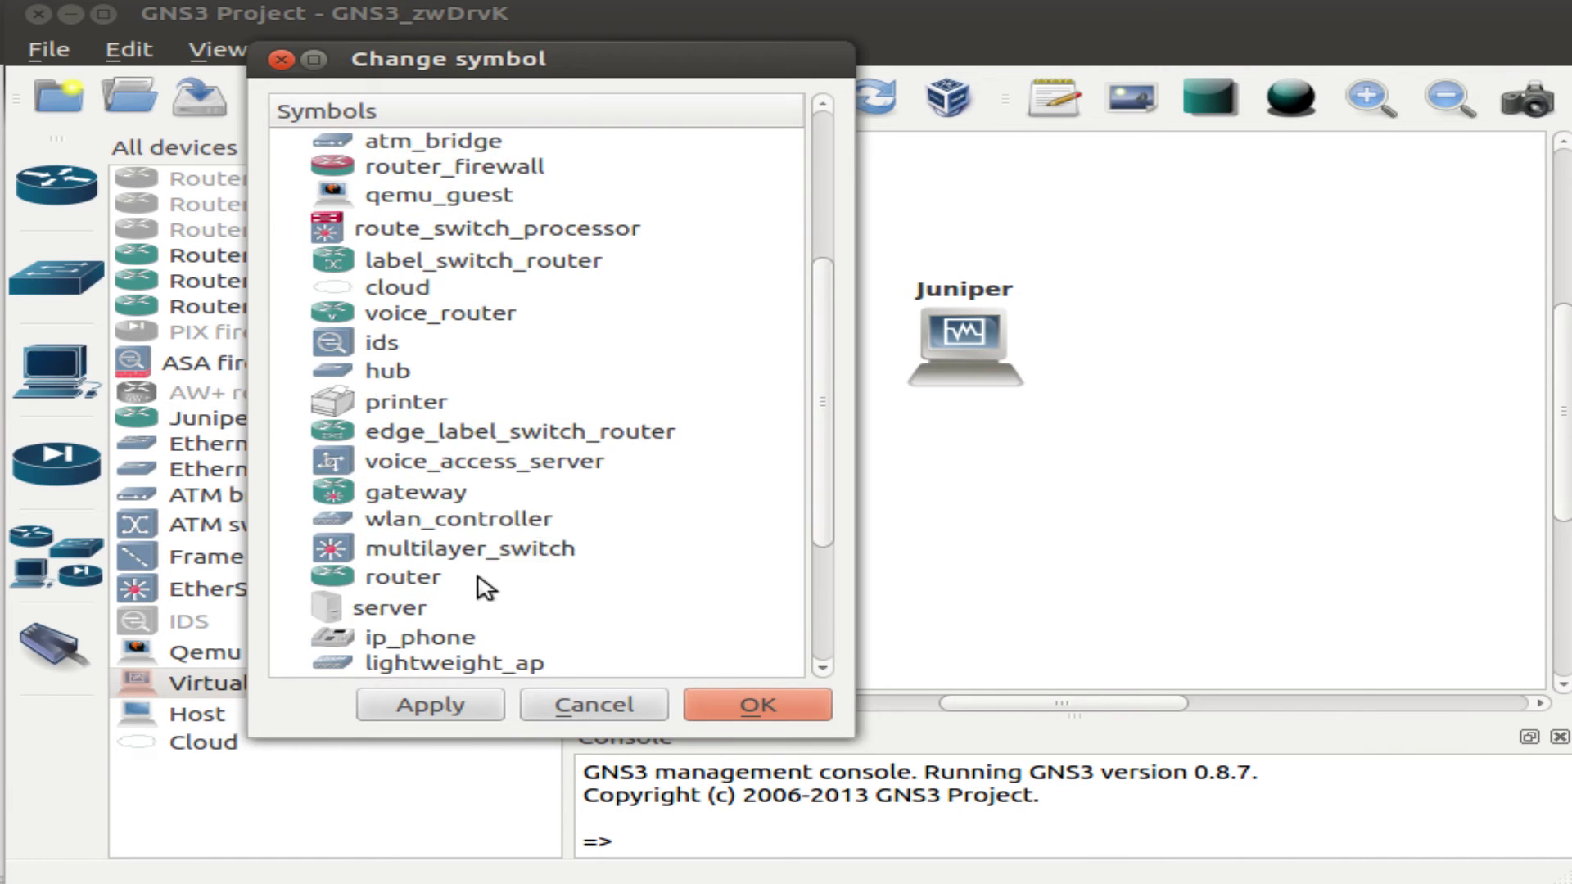
click(419, 581)
click(760, 706)
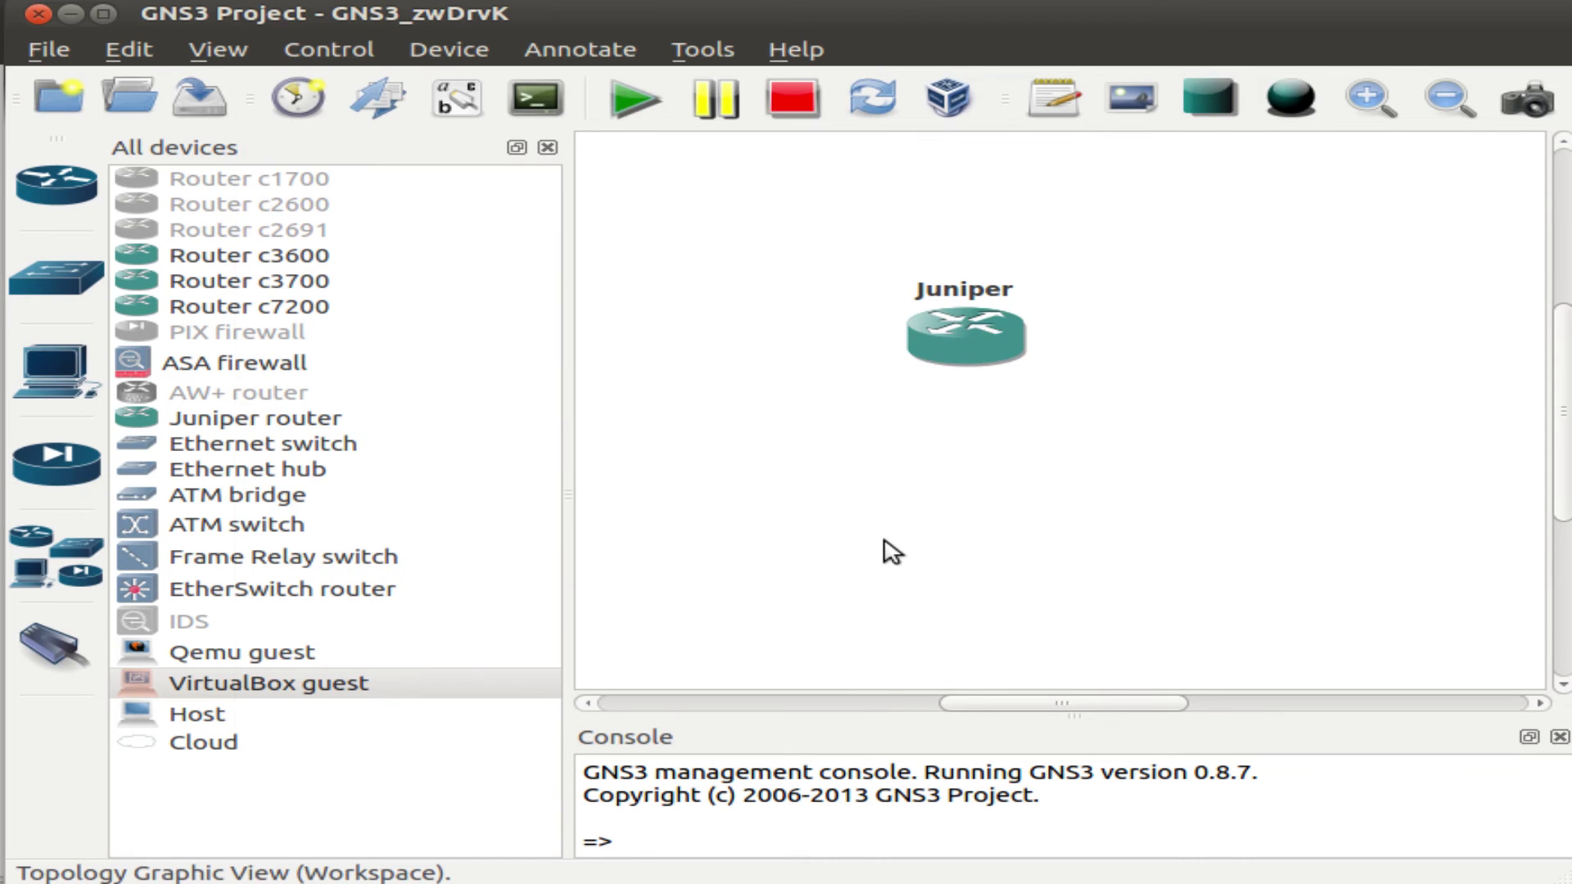
Start the Juniper router and open its console.
right_click(972, 329)
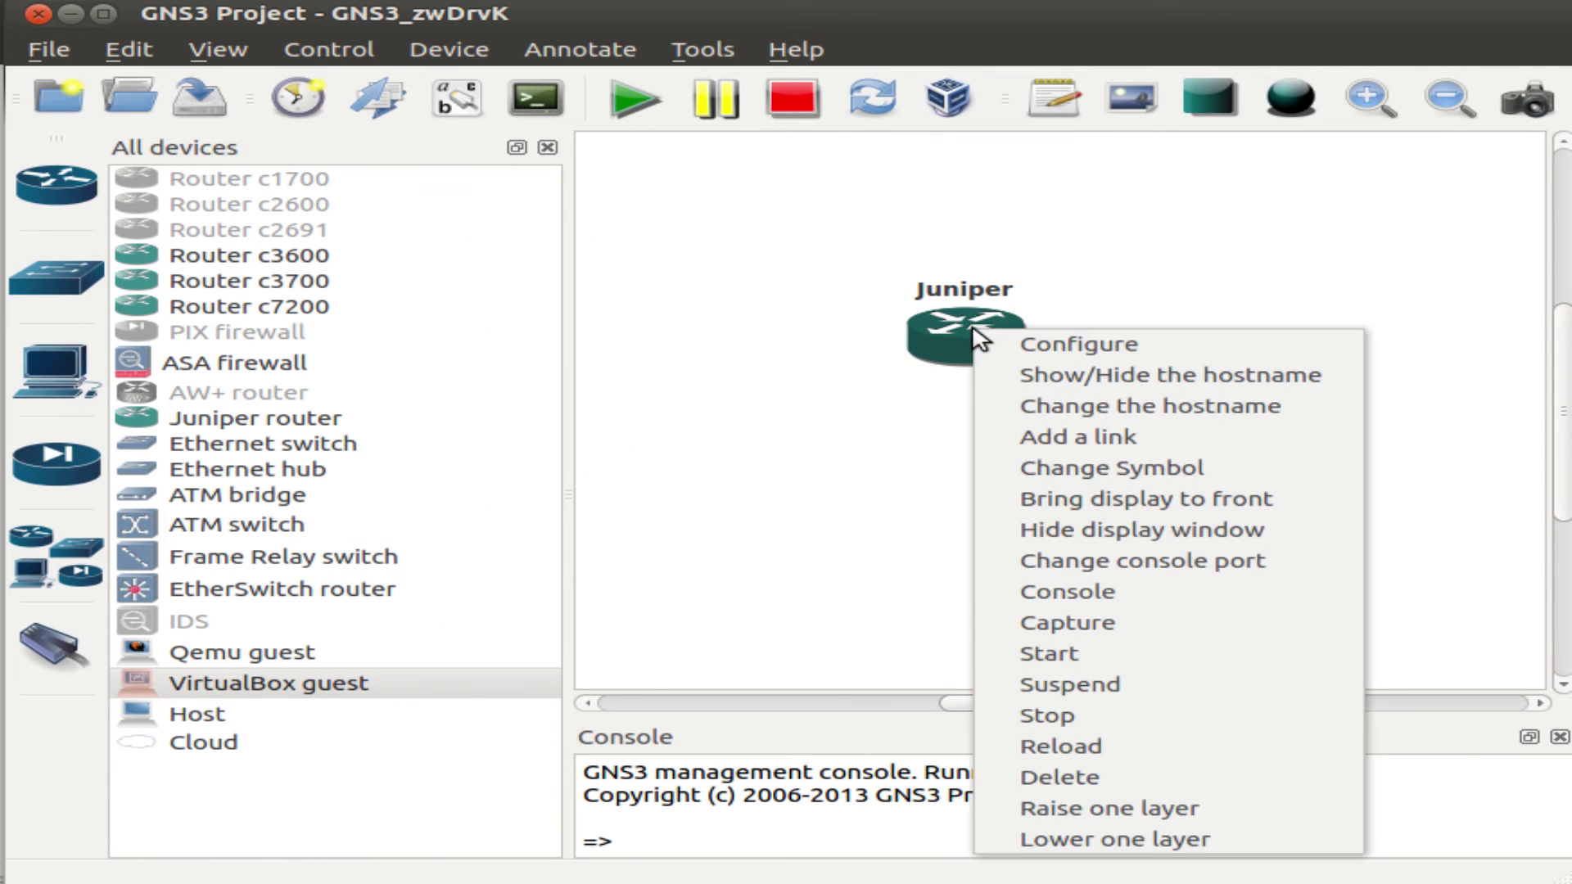
click(1156, 653)
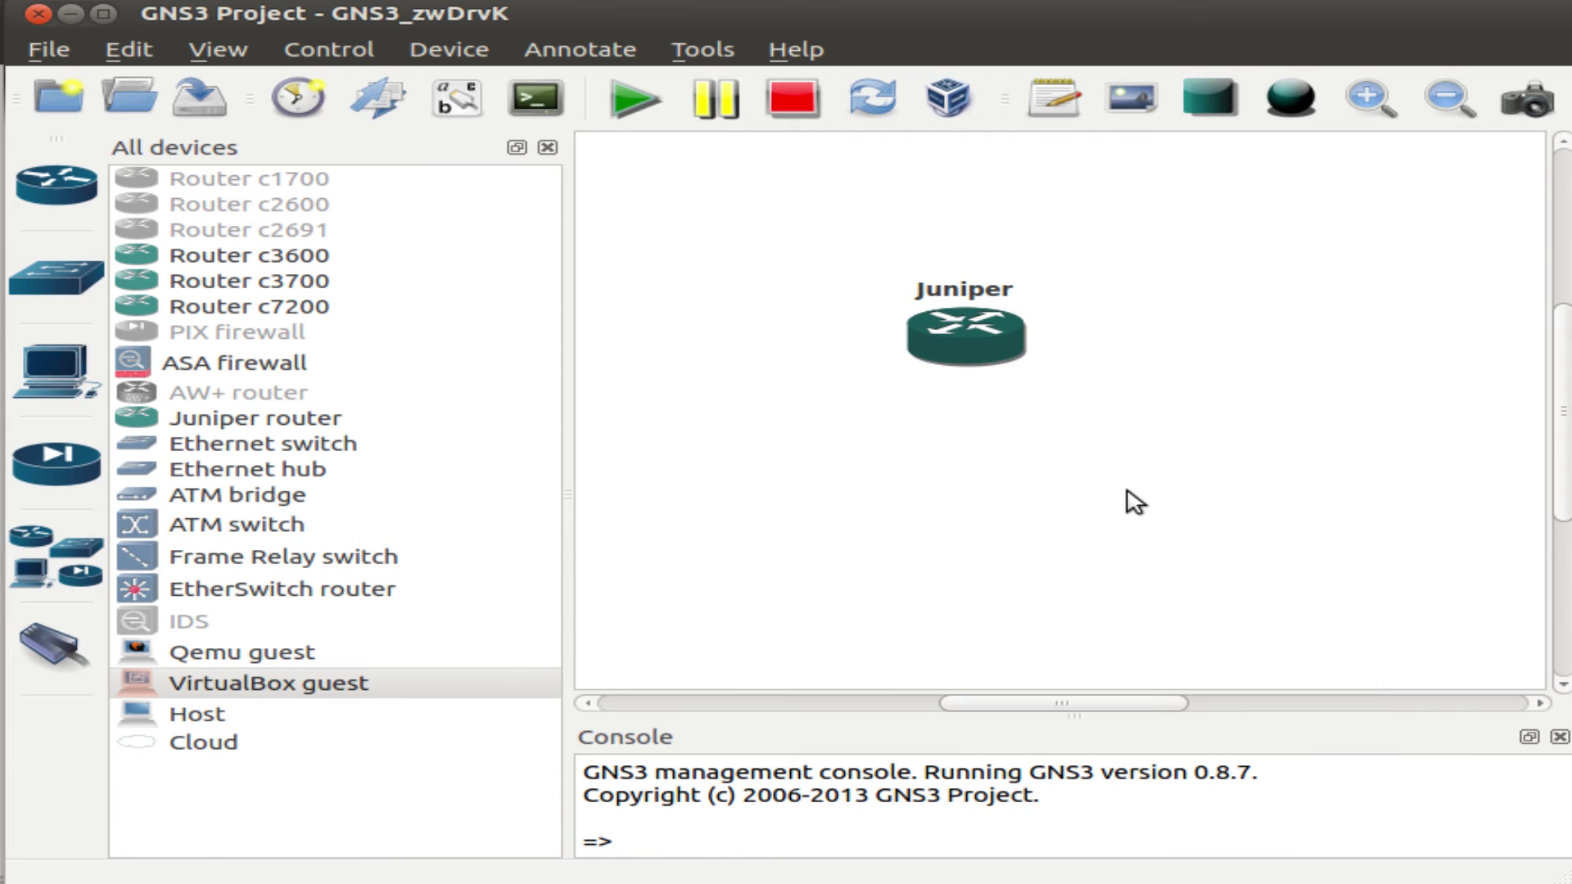
right_click(964, 354)
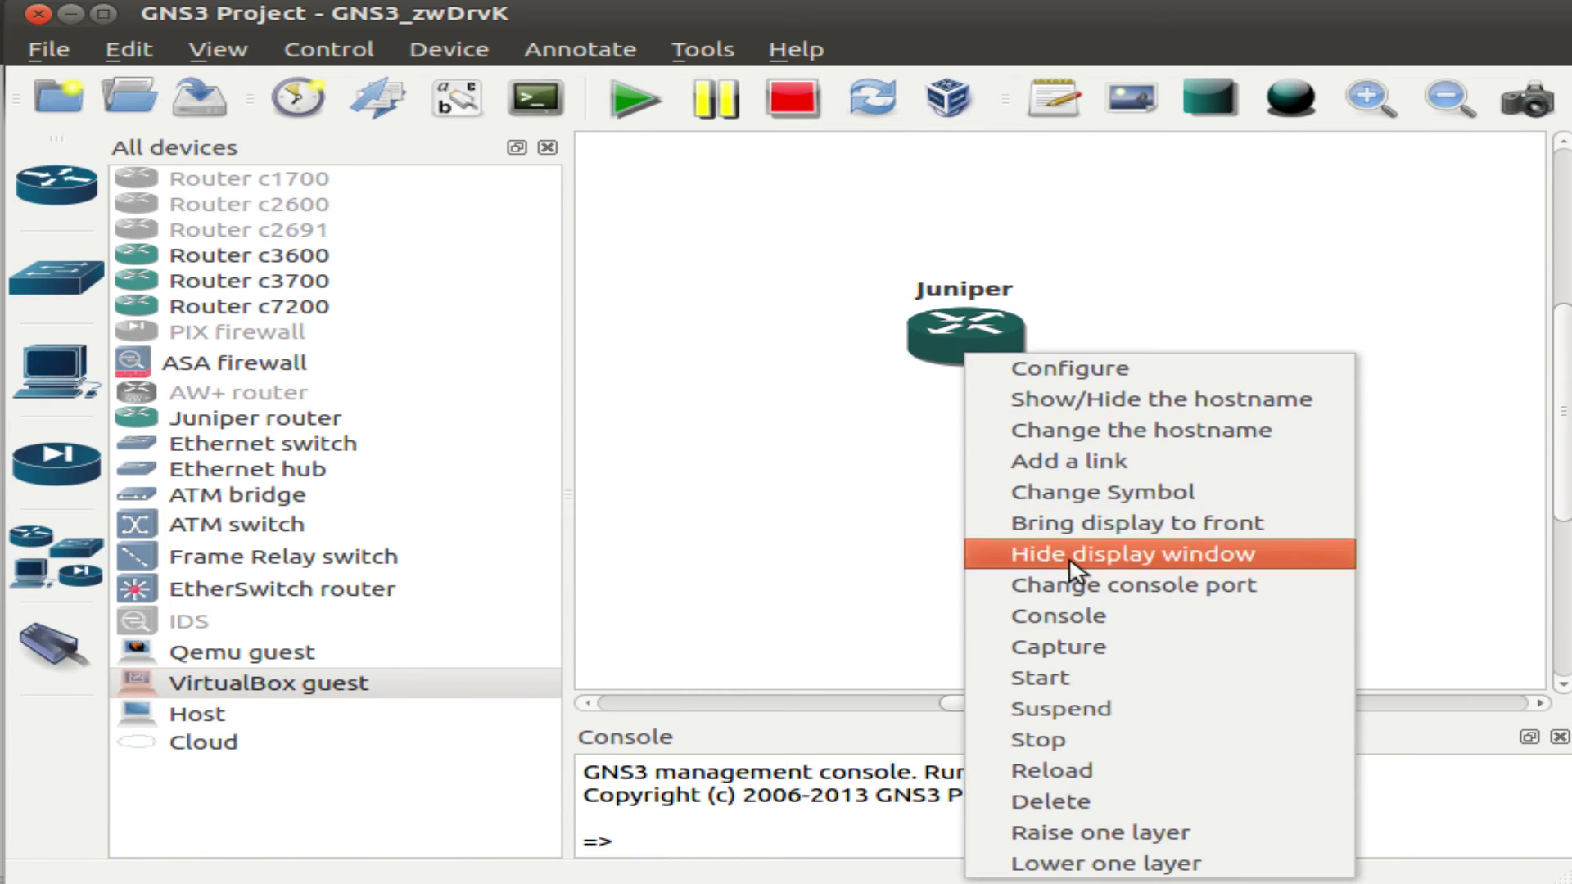
click(1101, 622)
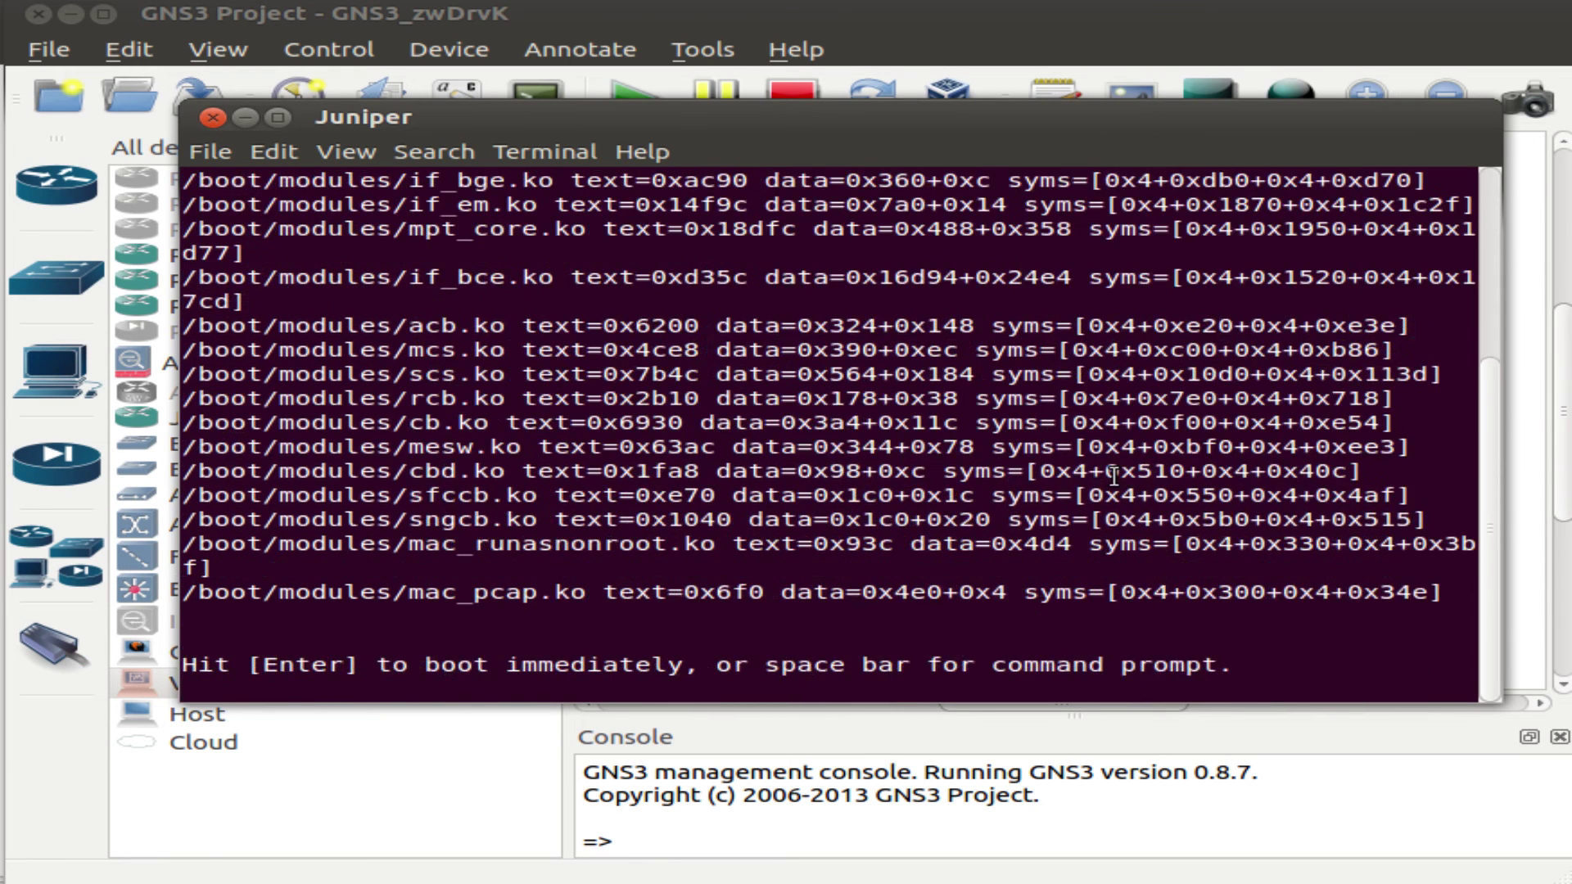
Boot JunOS, log in as root, and run cli to reach the root> prompt.
key(Return)
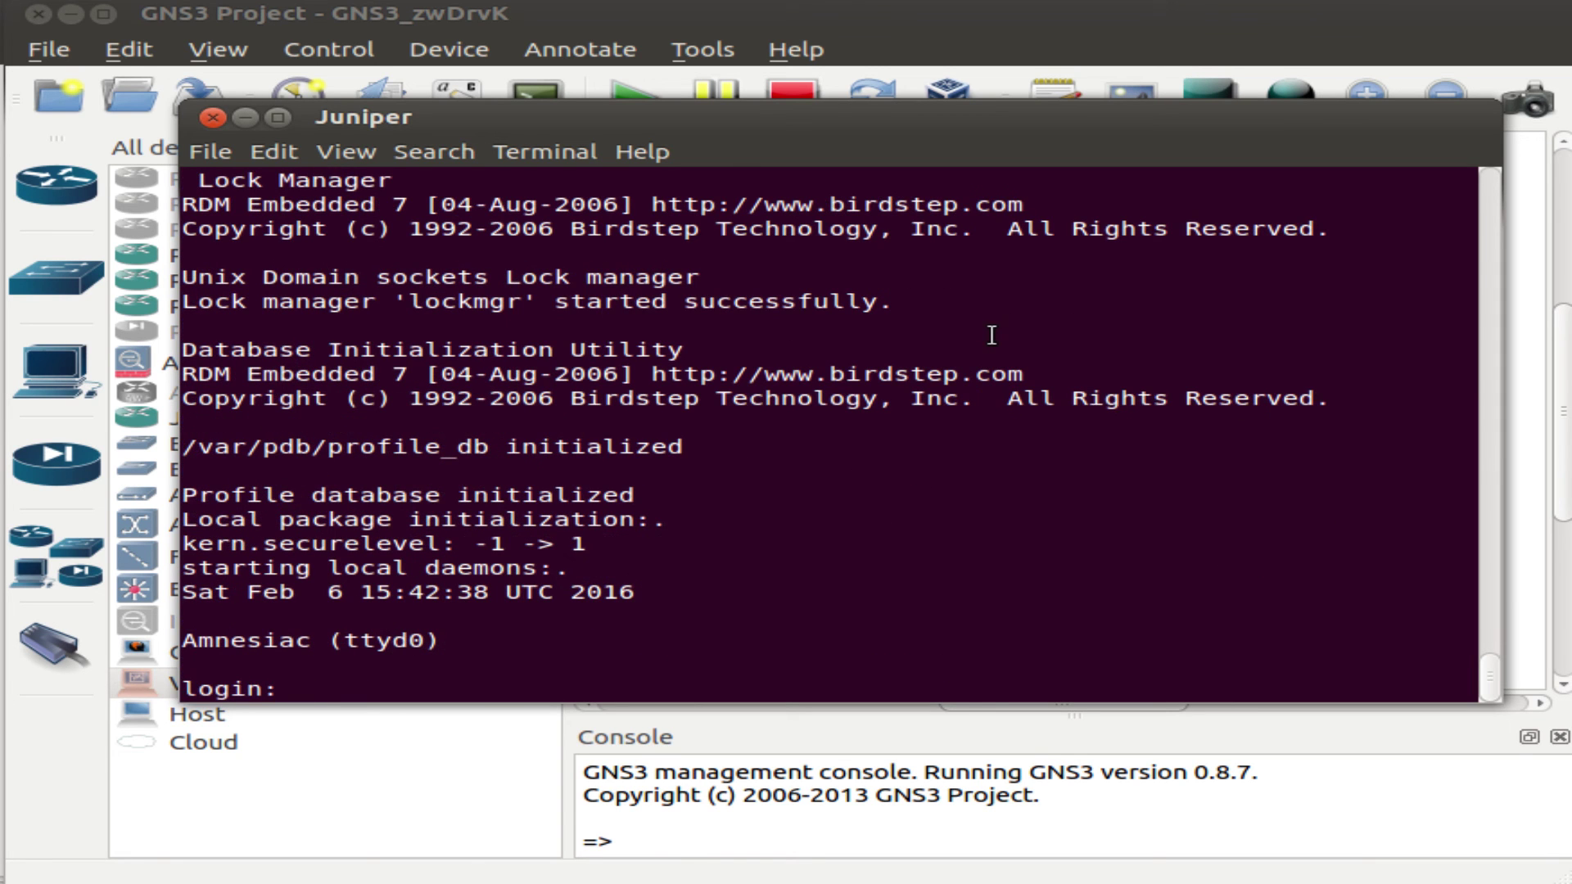
text(root)
double_click(233, 640)
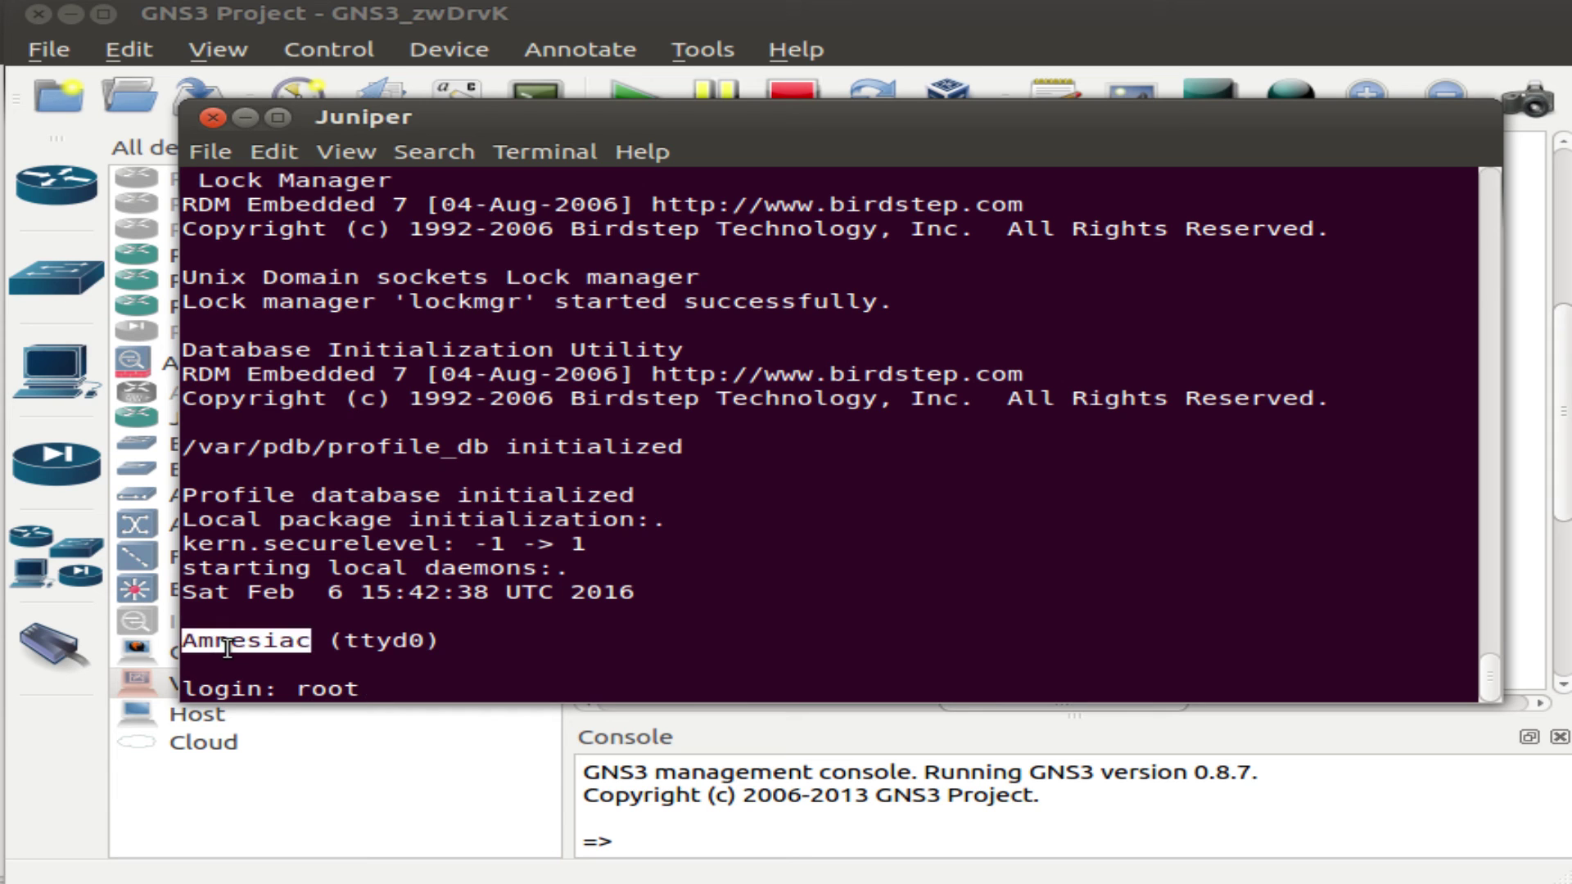
click(375, 660)
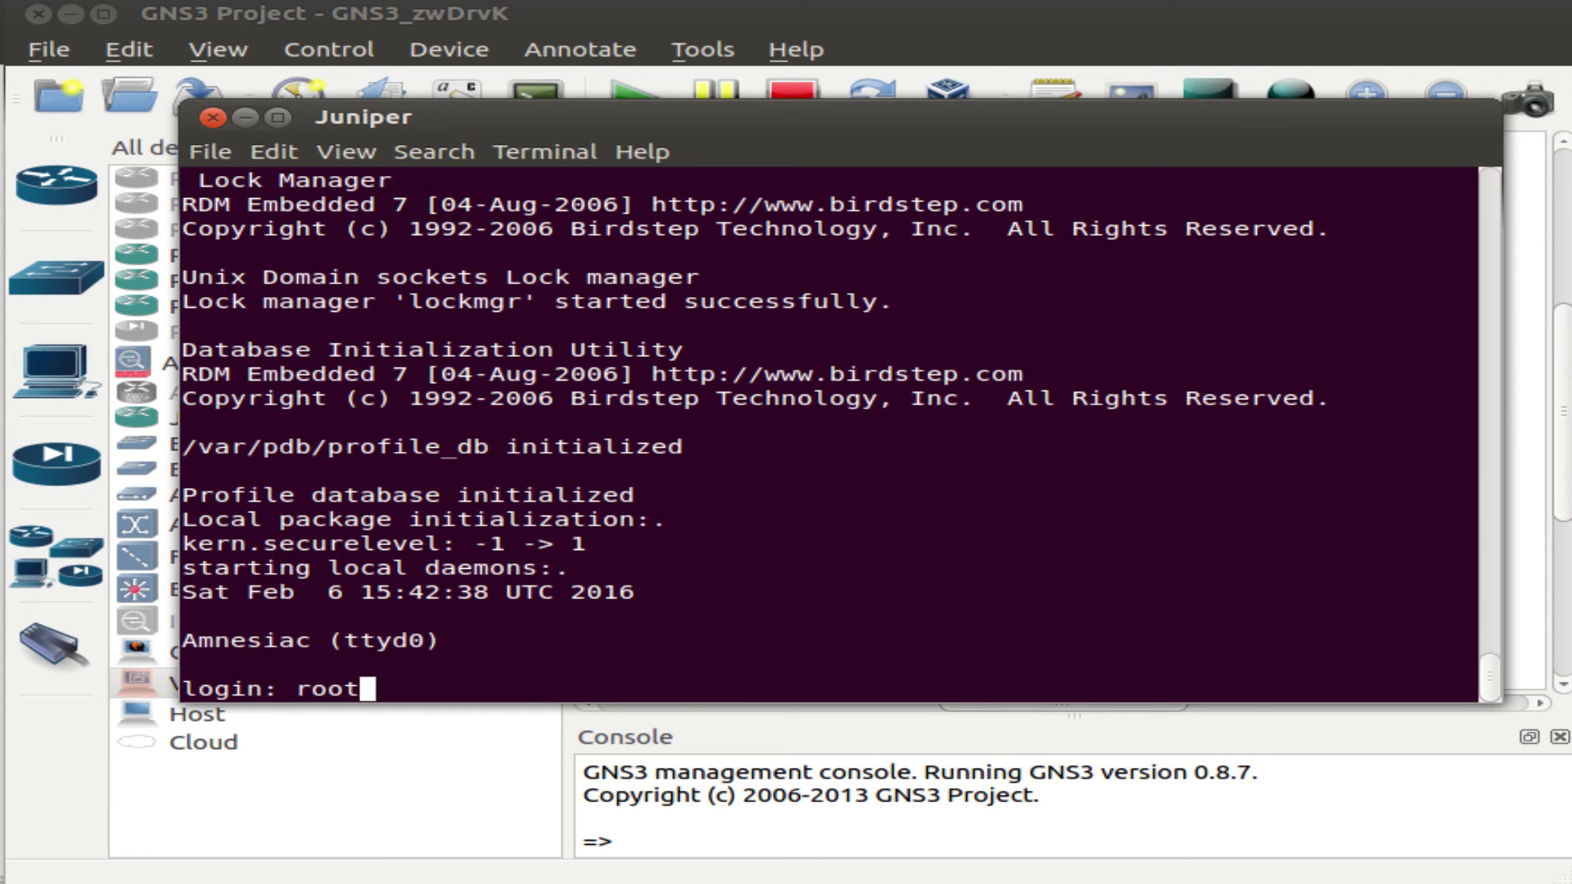
key(Return)
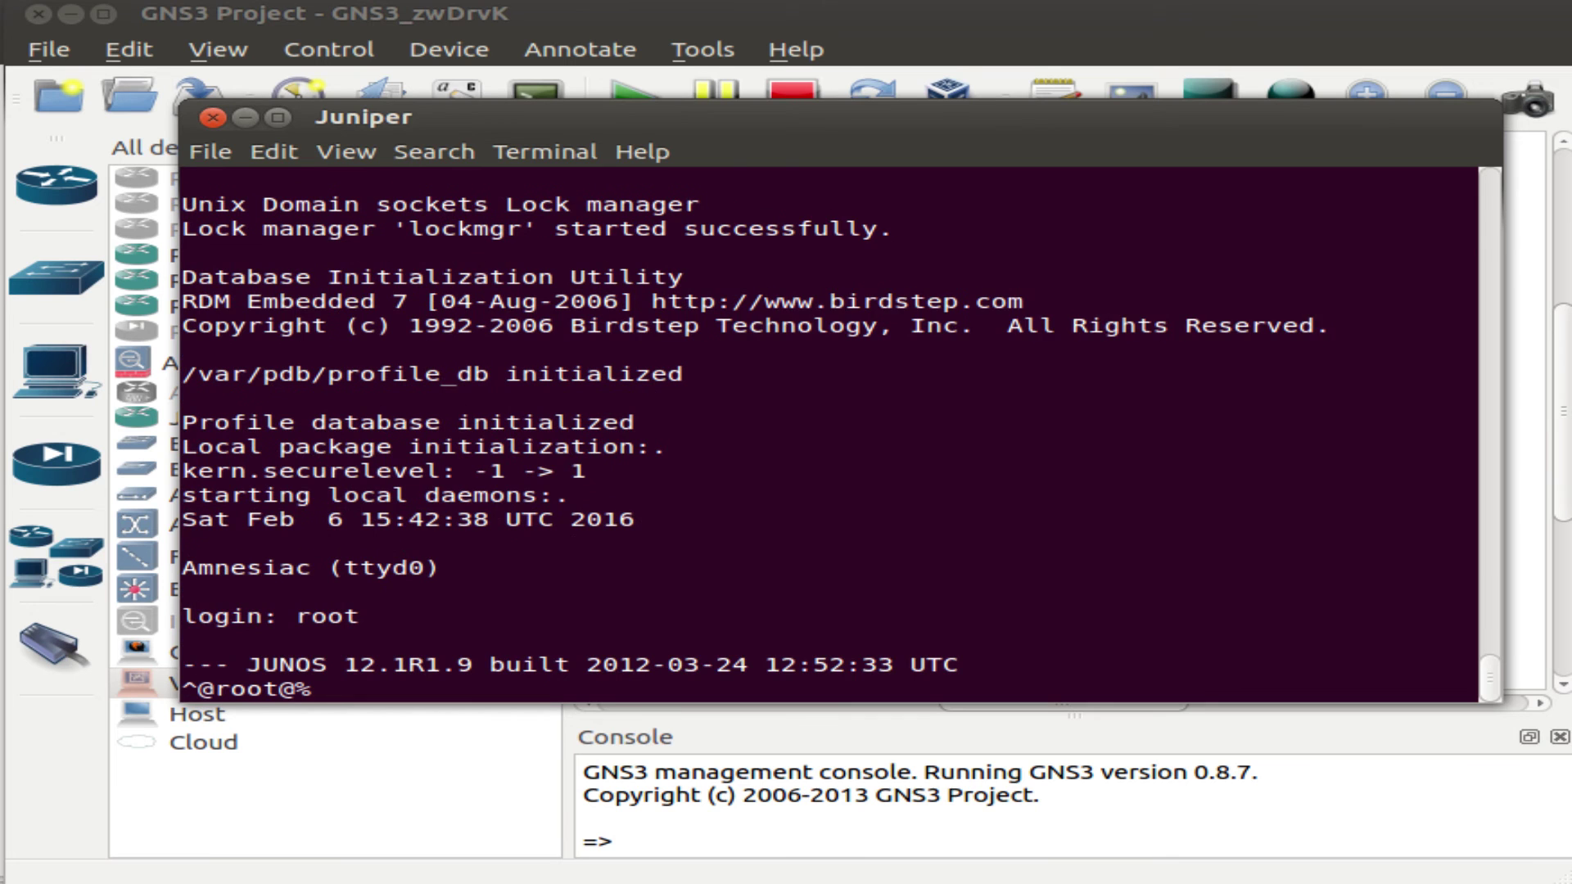
key(Return)
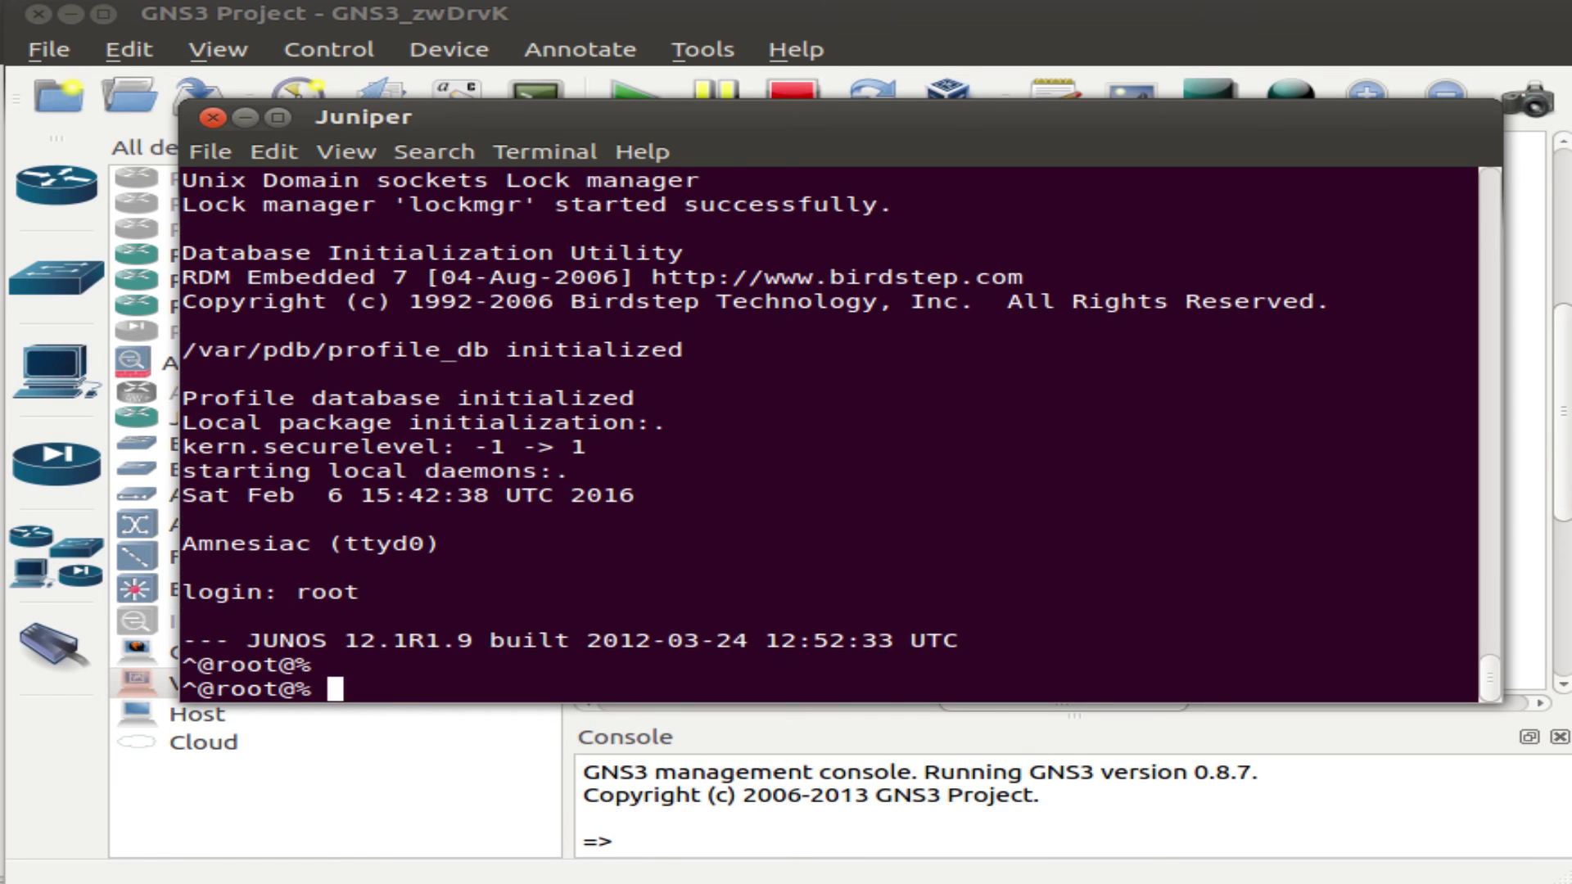
key(Return)
key(Return)
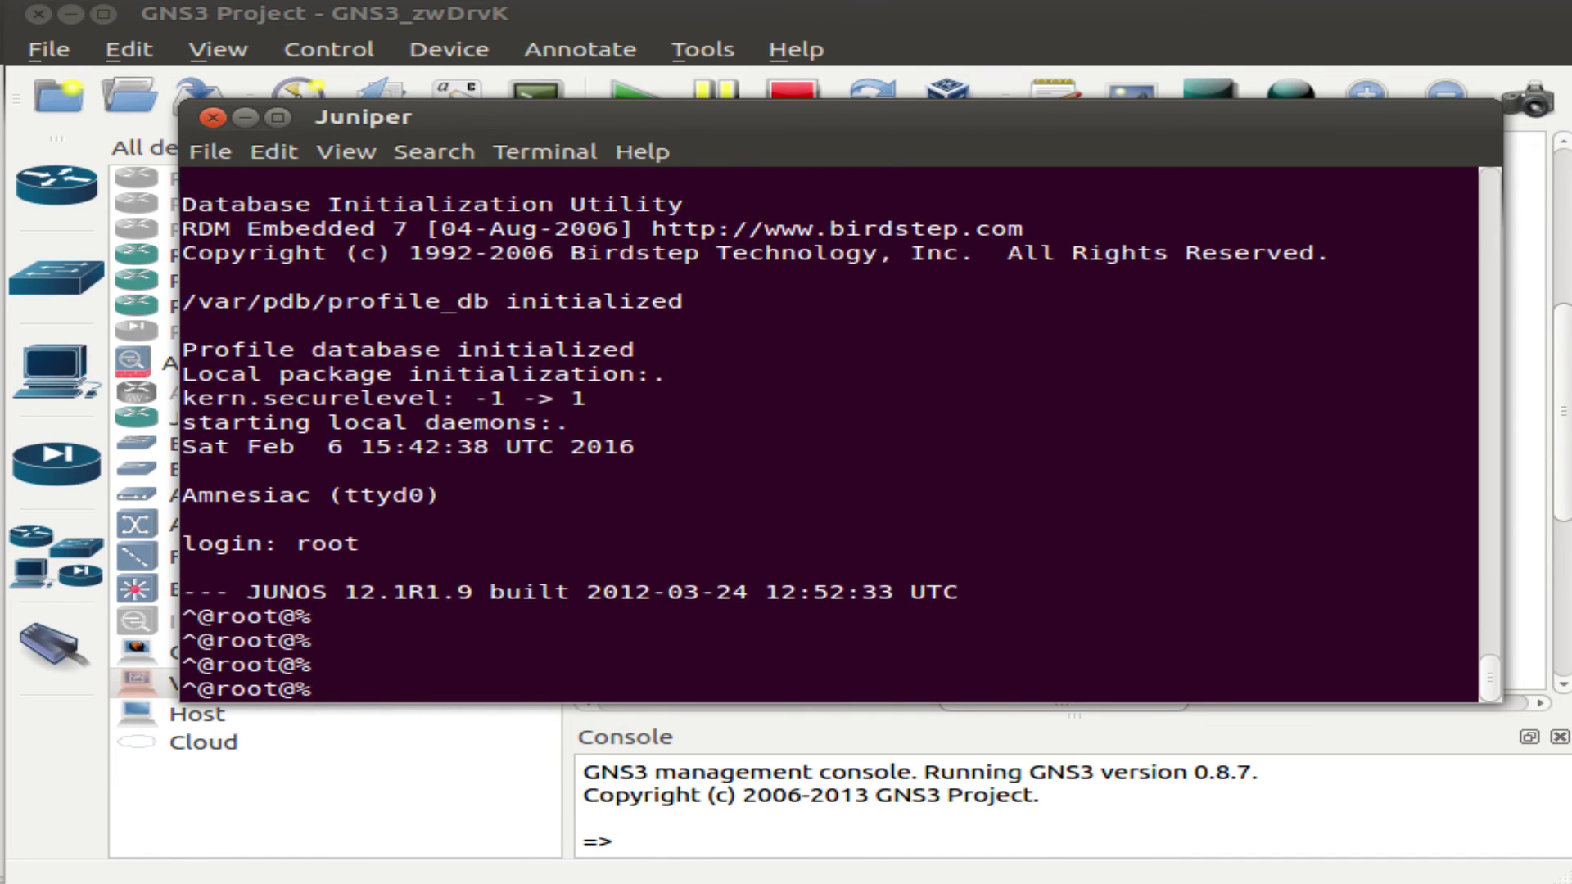
text(cli)
key(Return)
key(Return)
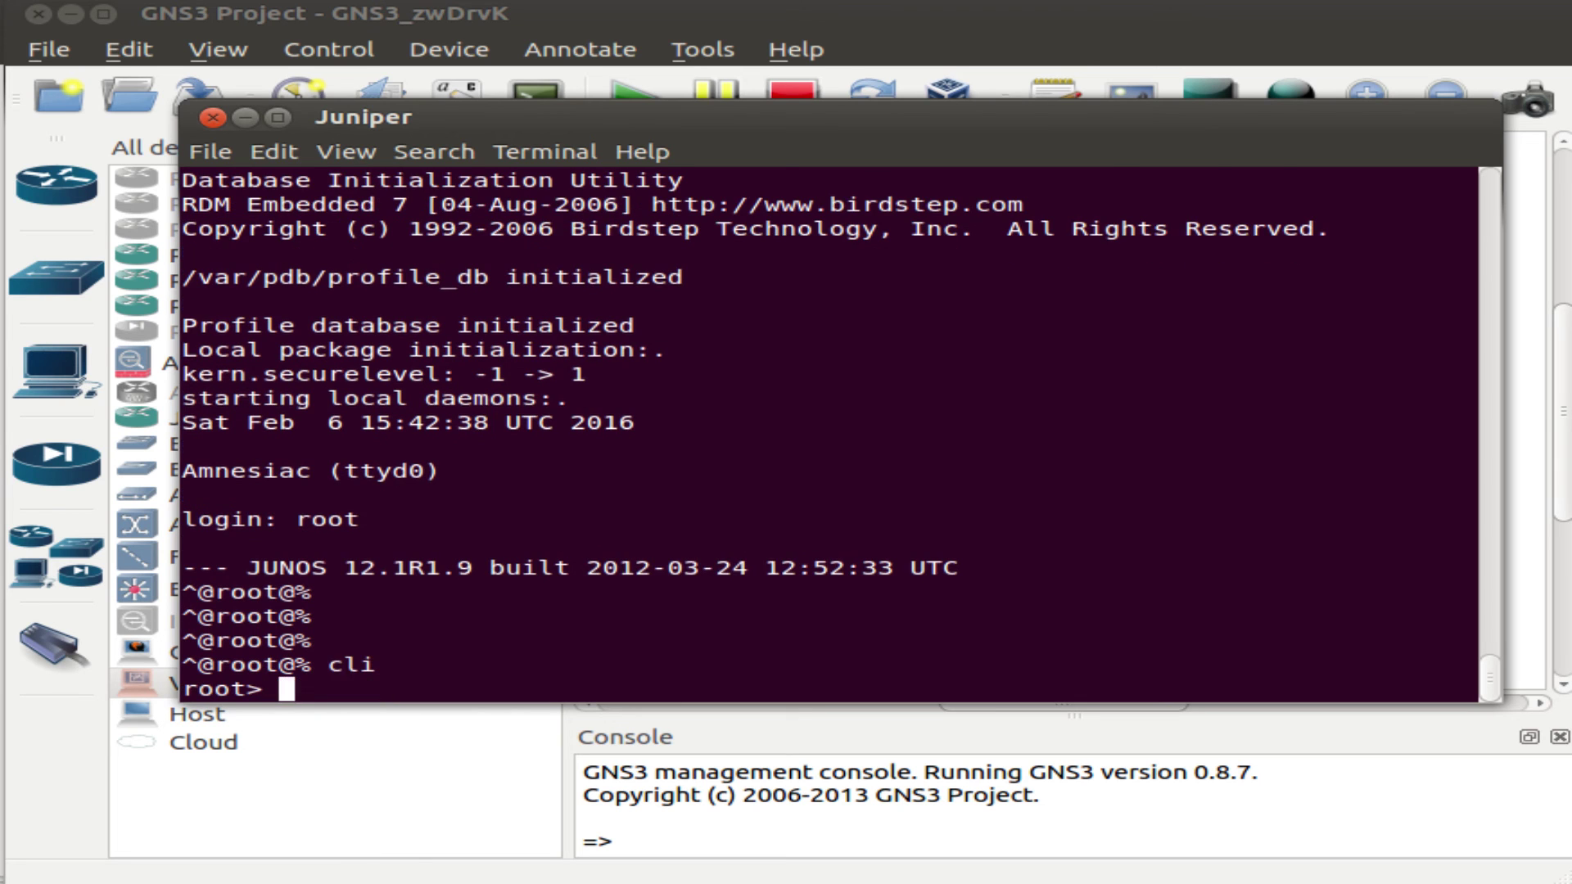